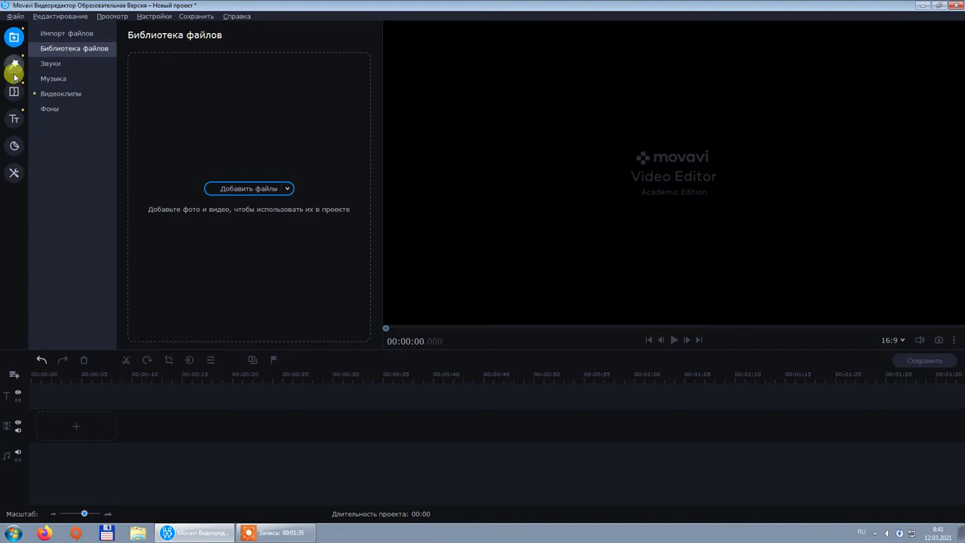
- Preview the Боке and Зеленая доска backgrounds and place Зеленая доска at the start of the video track
click(61, 110)
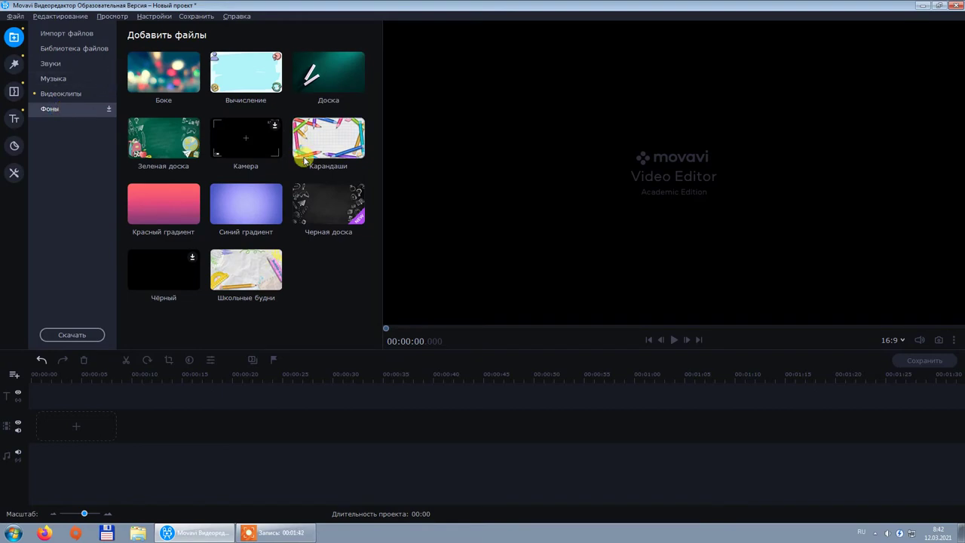
click(171, 81)
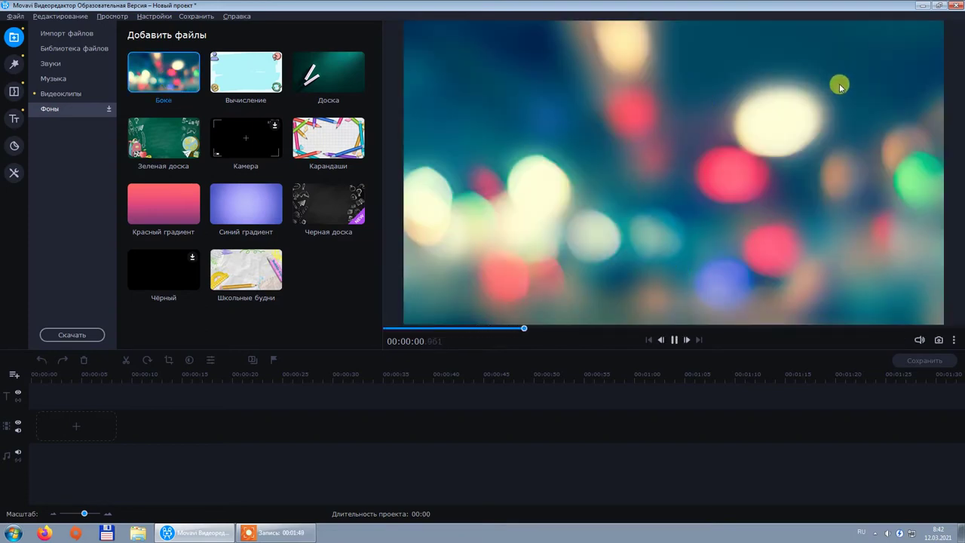
click(174, 144)
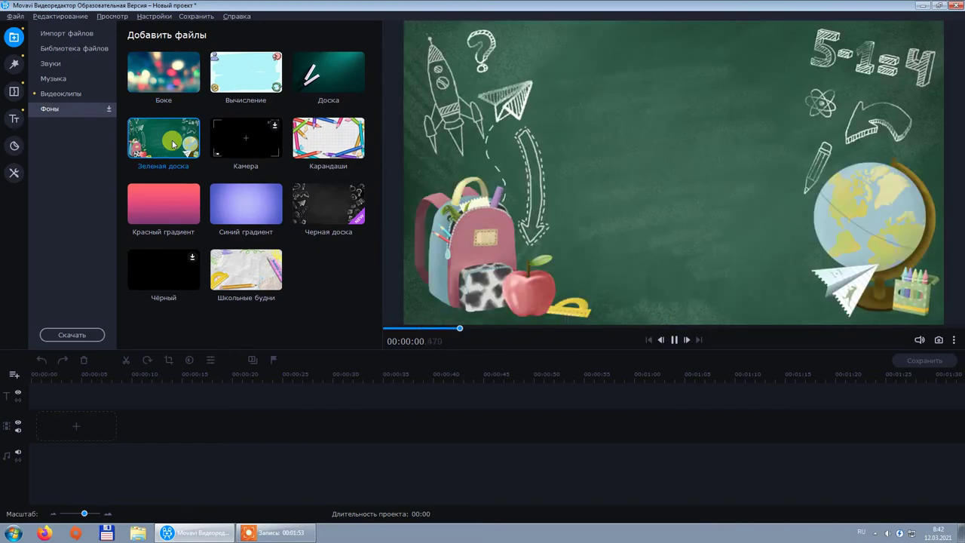
drag(174, 144, 28, 404)
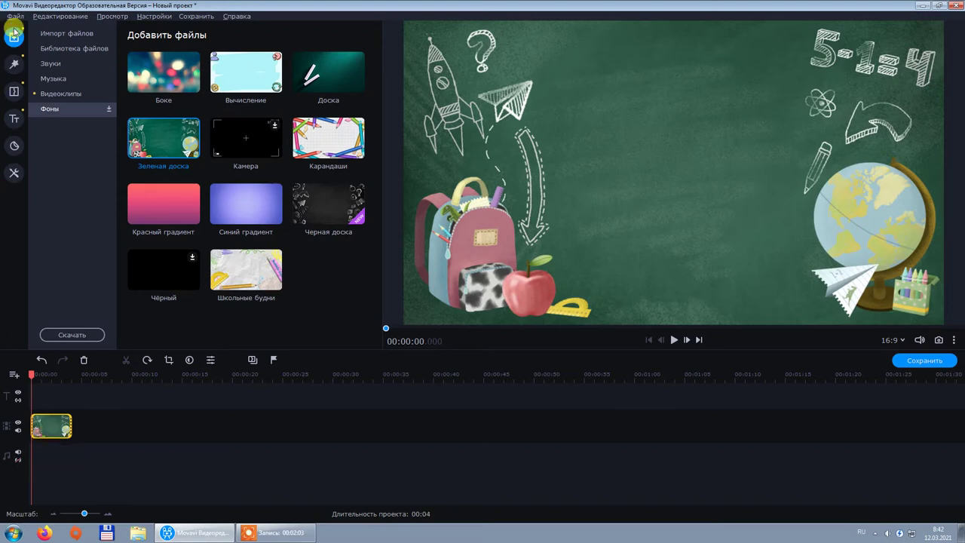
- Preview the Лента 2, Алмаз, Простой текст and Минимализм - линия titles and look through the Простые category
click(15, 119)
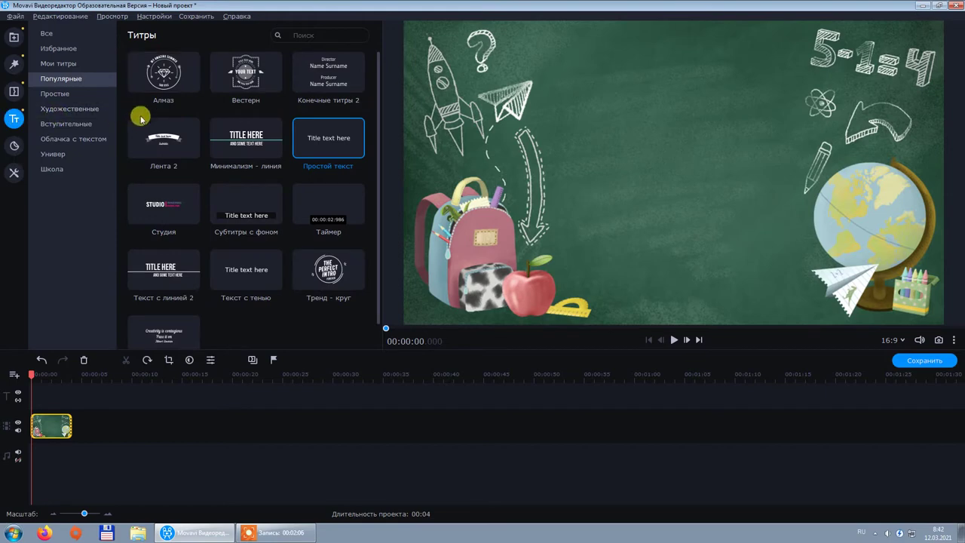
click(168, 140)
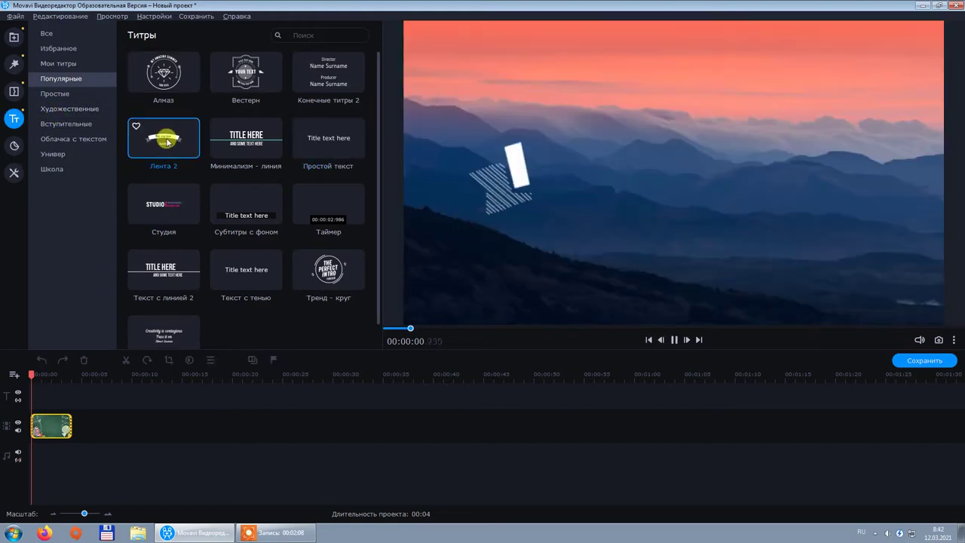
click(172, 72)
click(338, 148)
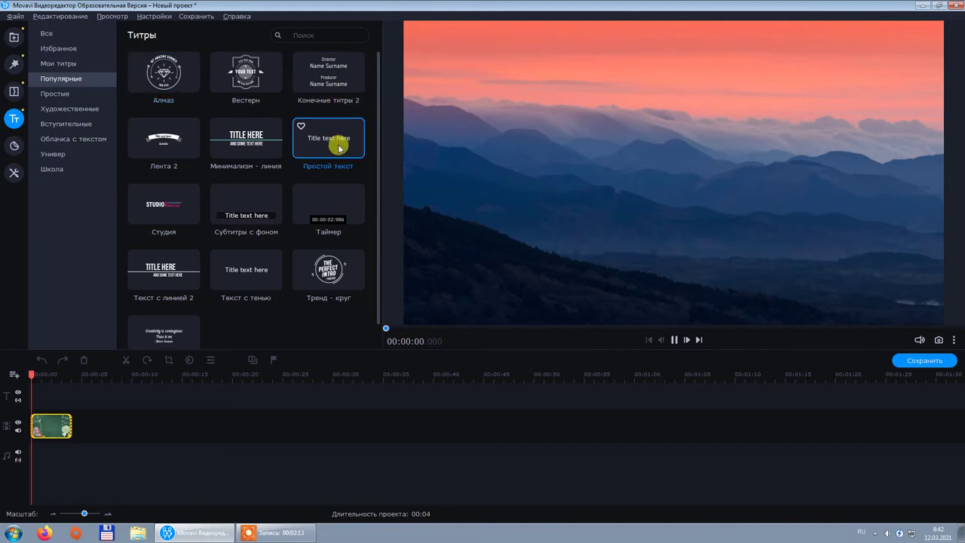
click(251, 143)
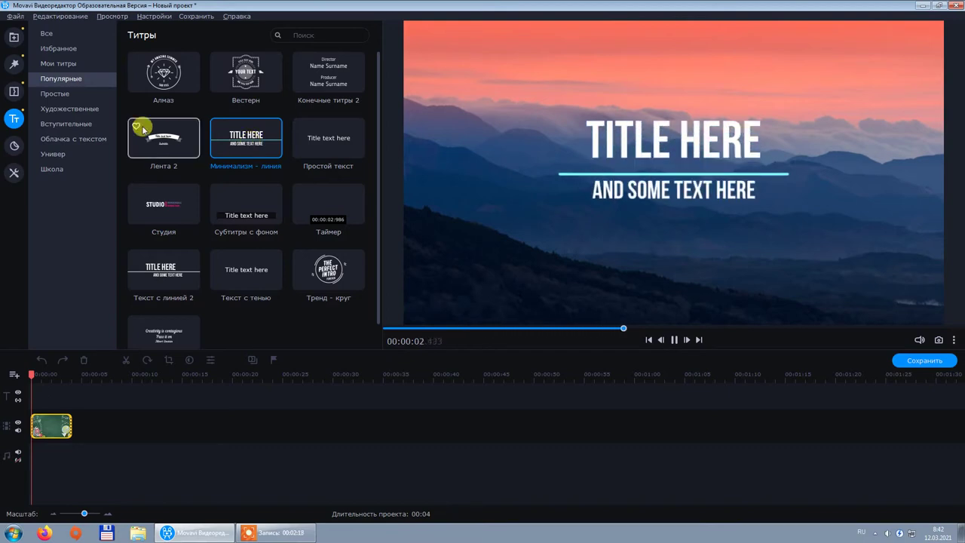
click(63, 95)
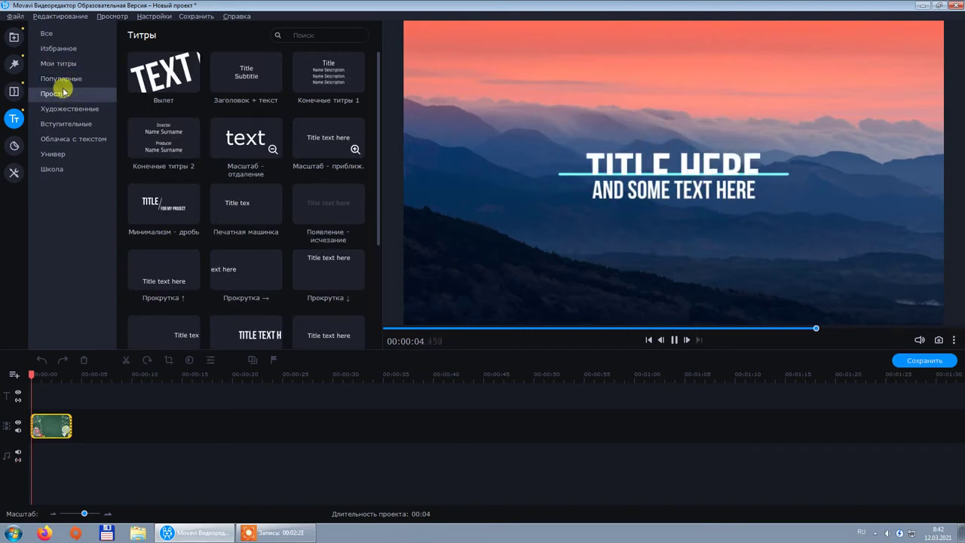
click(72, 80)
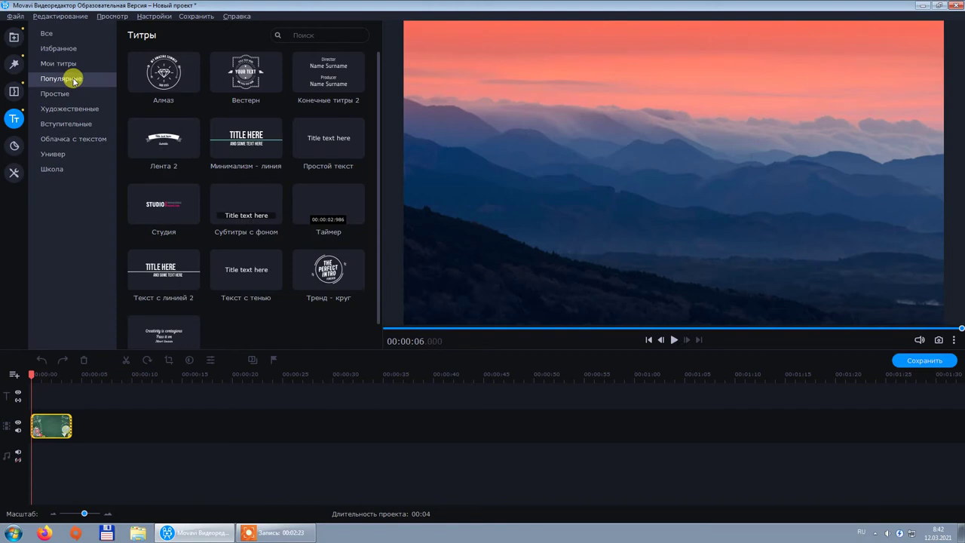
- Add the Простой текст title to the title track at the start of the timeline
click(335, 140)
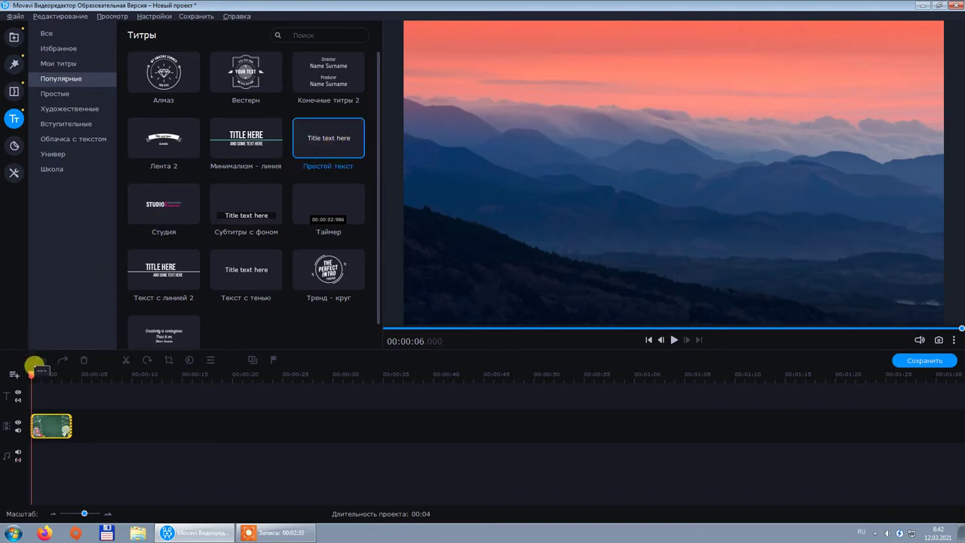
click(31, 374)
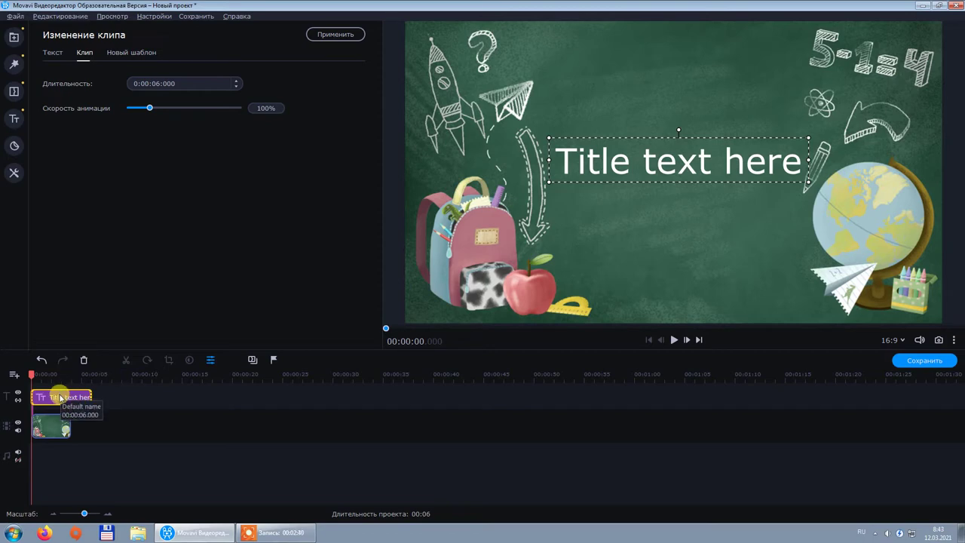
key(space)
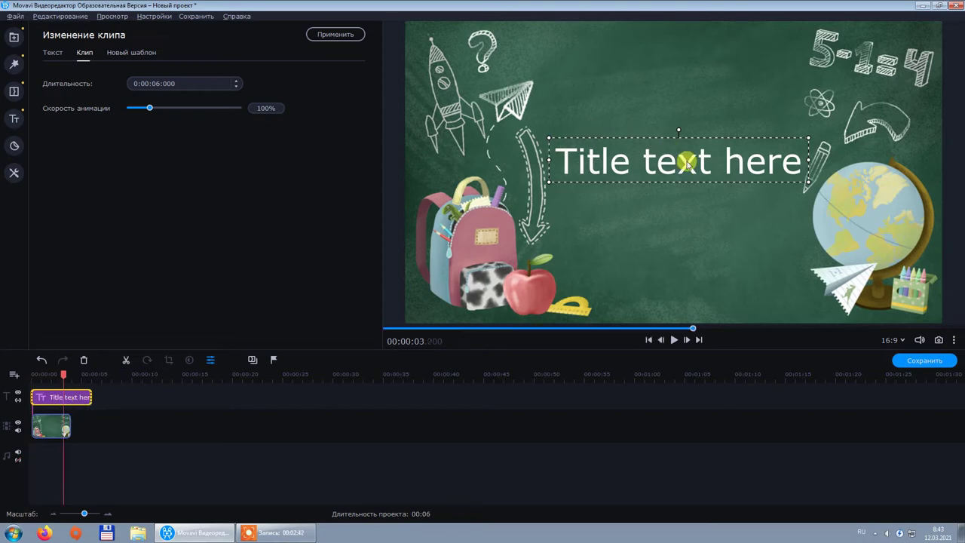
- Replace the title's placeholder text with "Реши уравнение" and "10-Х=7" on a separate line
double_click(690, 162)
drag(724, 162, 572, 162)
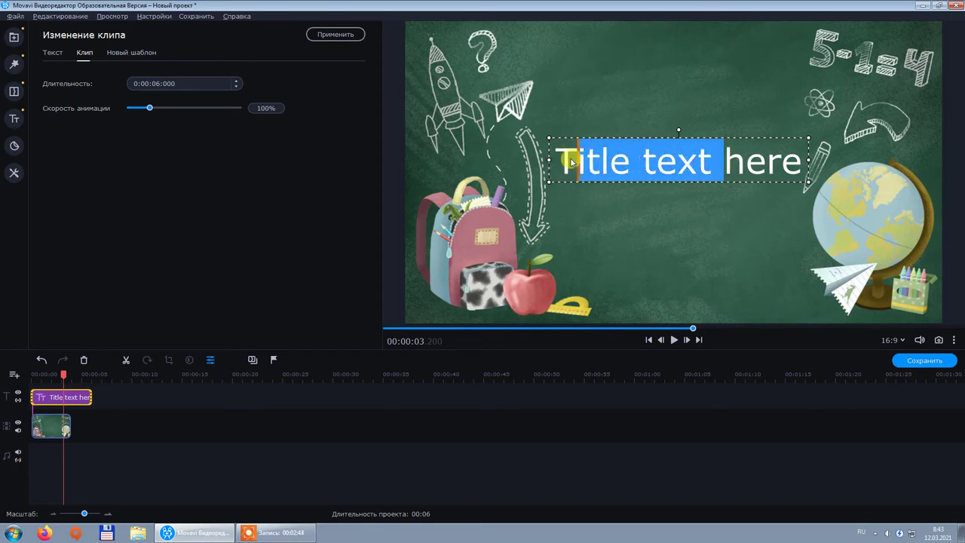
key(BackSpace)
drag(729, 160, 631, 161)
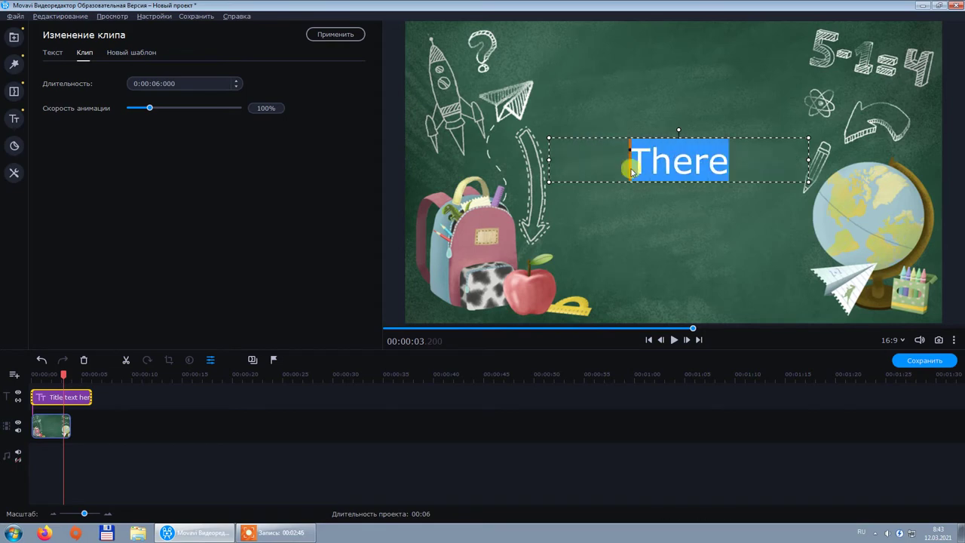
key(BackSpace)
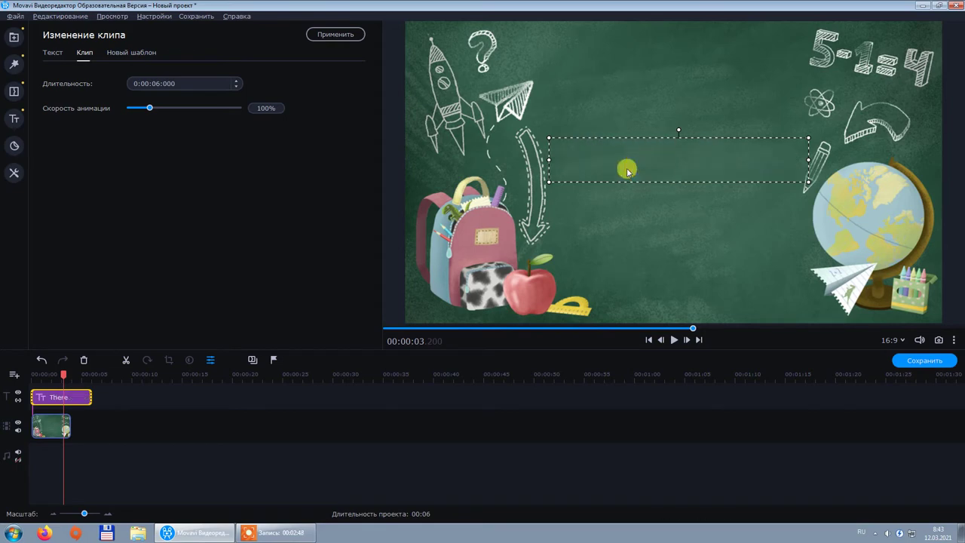
text(Реши уравн)
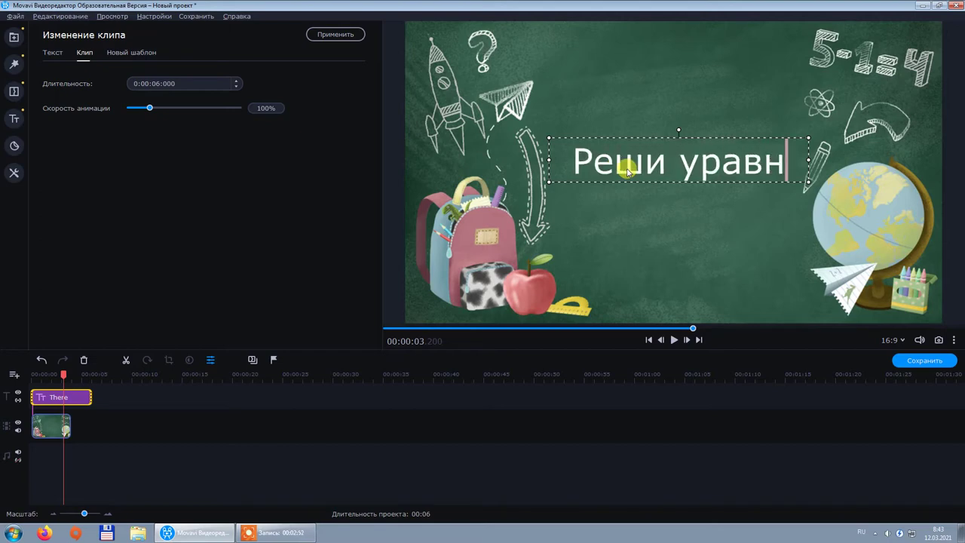
text(ение)
key(Return)
text(10-)
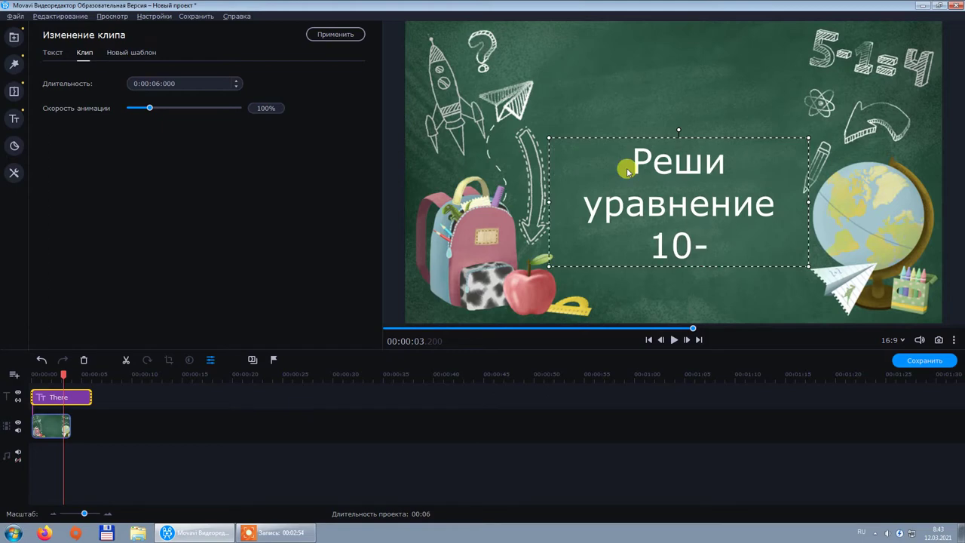
text(Х=)
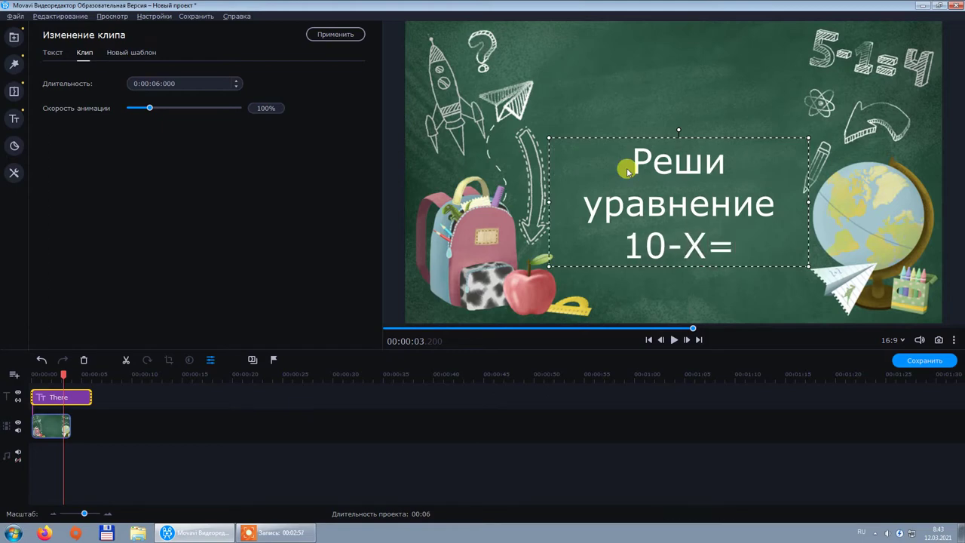
text(7)
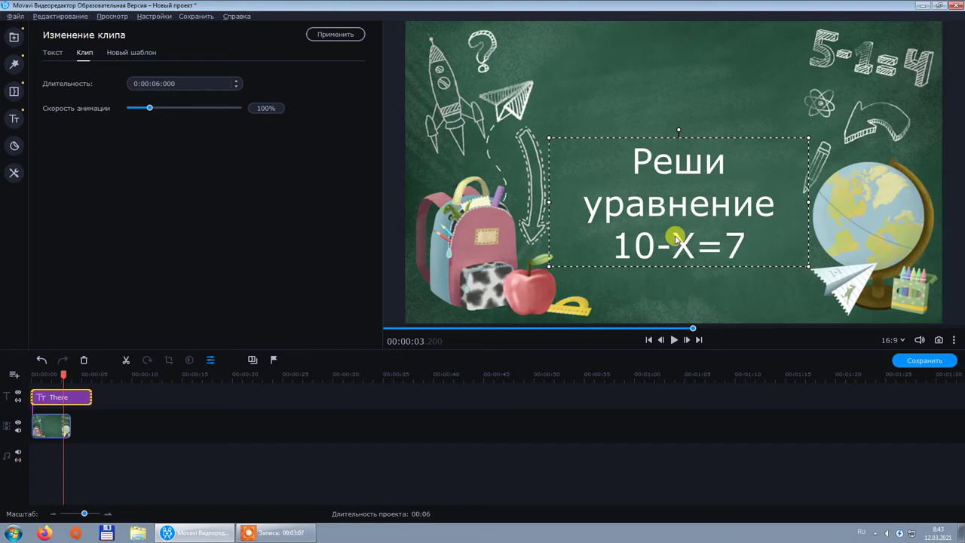
- Colour the equation line of the title blue (#0027ff) and set its font size to 150
drag(751, 240, 609, 251)
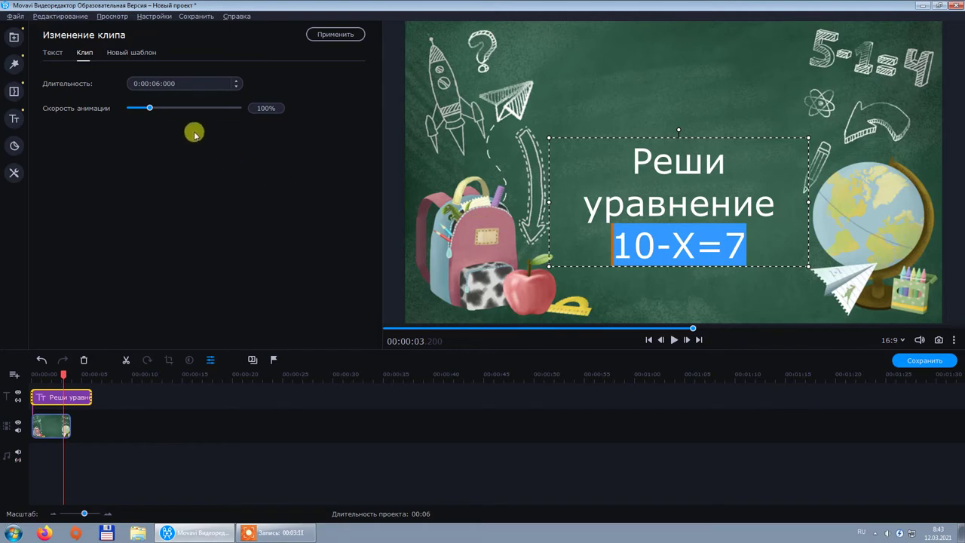
click(54, 57)
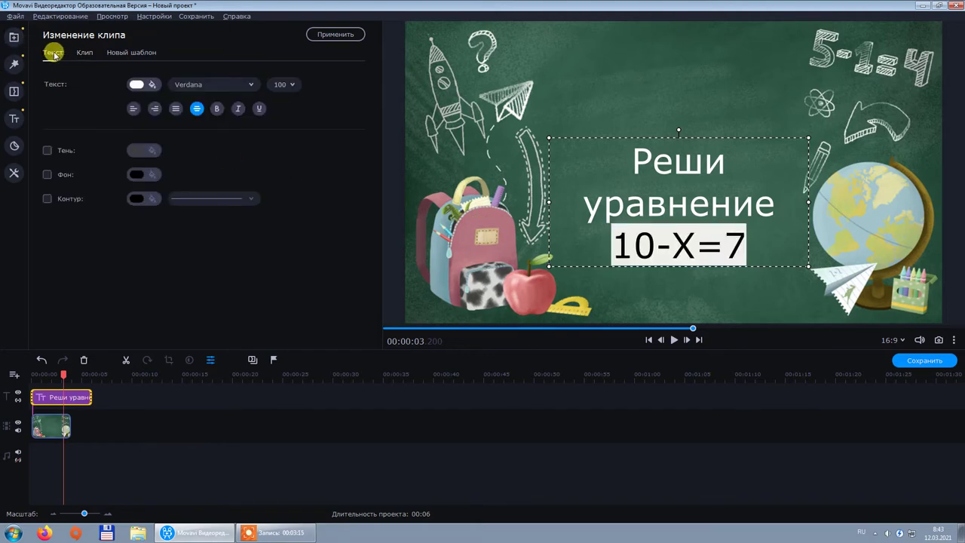
click(138, 84)
click(217, 144)
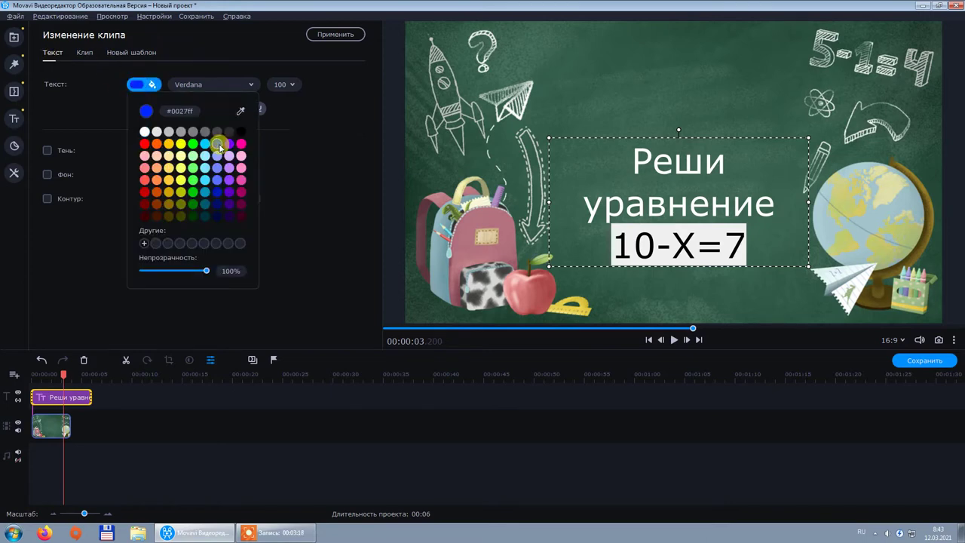
click(281, 84)
drag(310, 144, 295, 179)
click(287, 157)
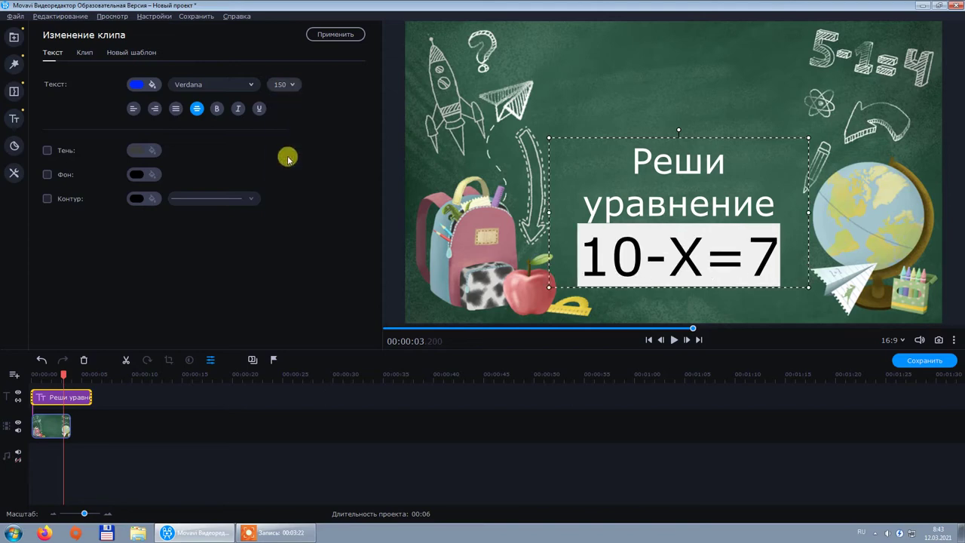
- Try bold formatting and the Times New Roman and Tunga fonts on the equation line
click(217, 108)
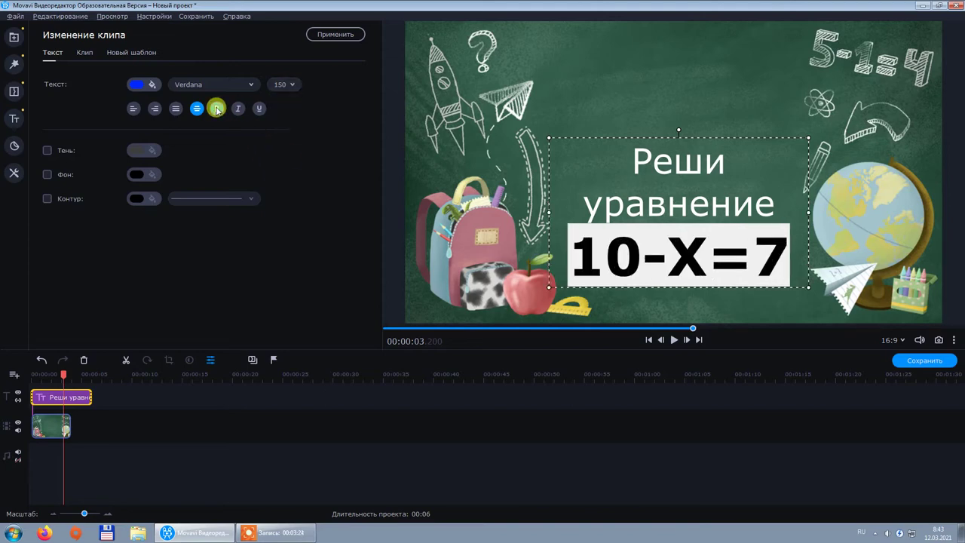
click(219, 84)
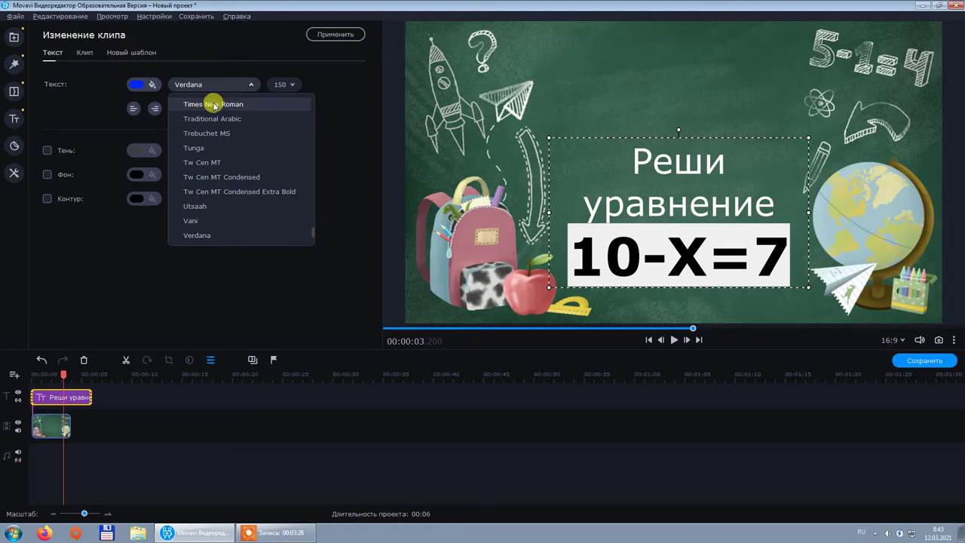
click(215, 106)
click(235, 83)
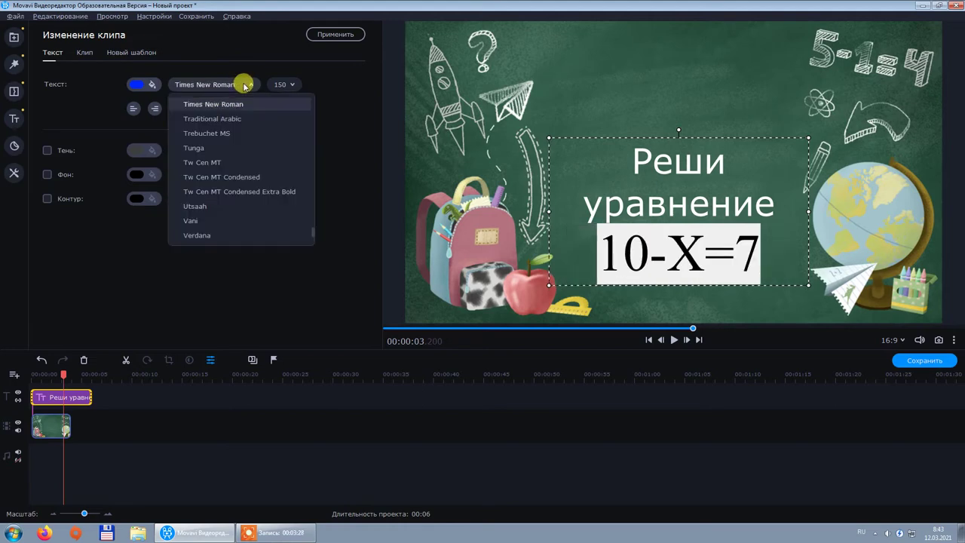
click(196, 149)
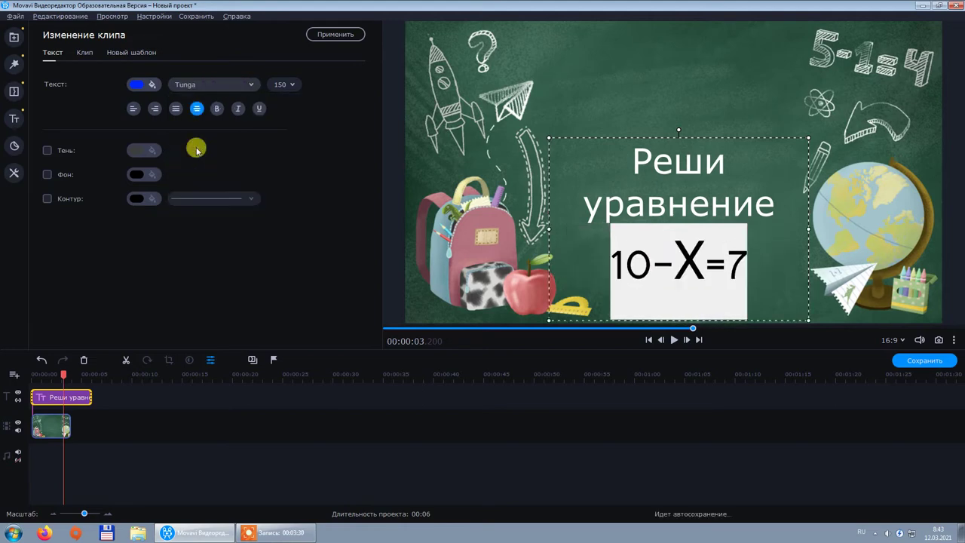
- Set the equation line in bold Times New Roman and apply the title changes
click(228, 82)
click(217, 105)
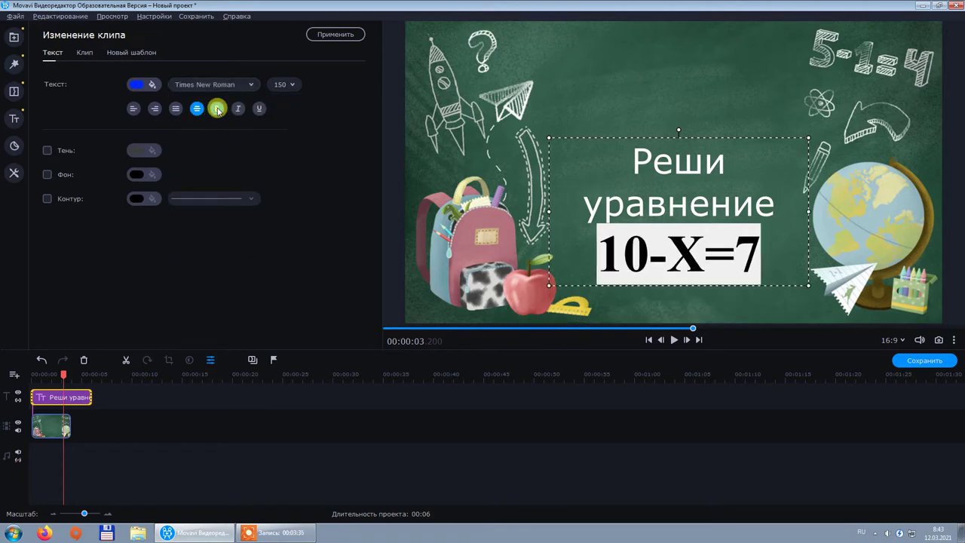
click(338, 35)
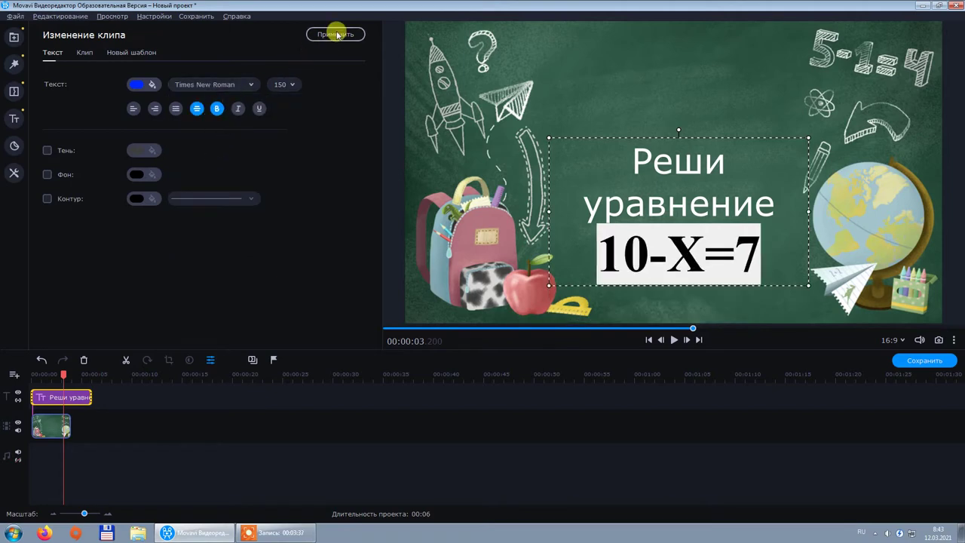
click(338, 35)
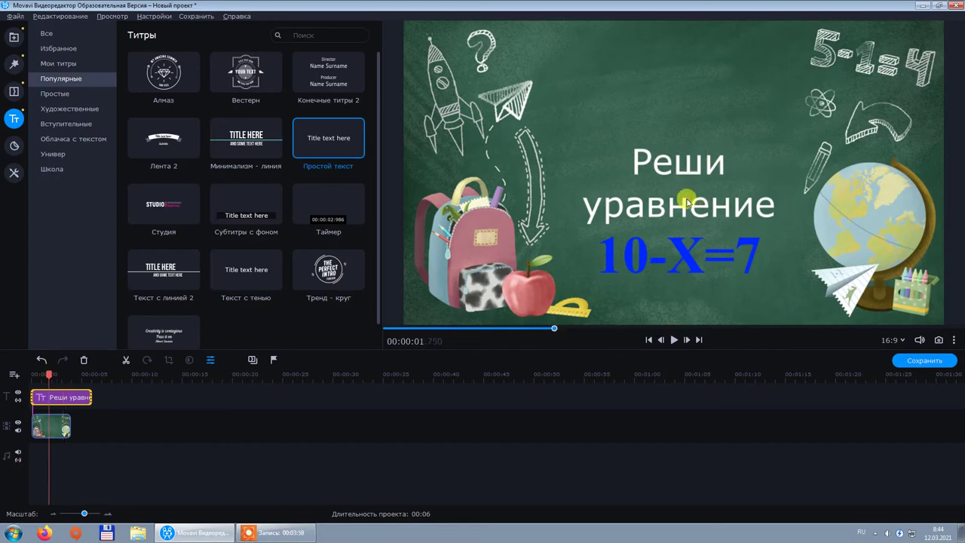
- Reopen the title for editing, move it to the upper part of the green board and enlarge its text box
double_click(660, 208)
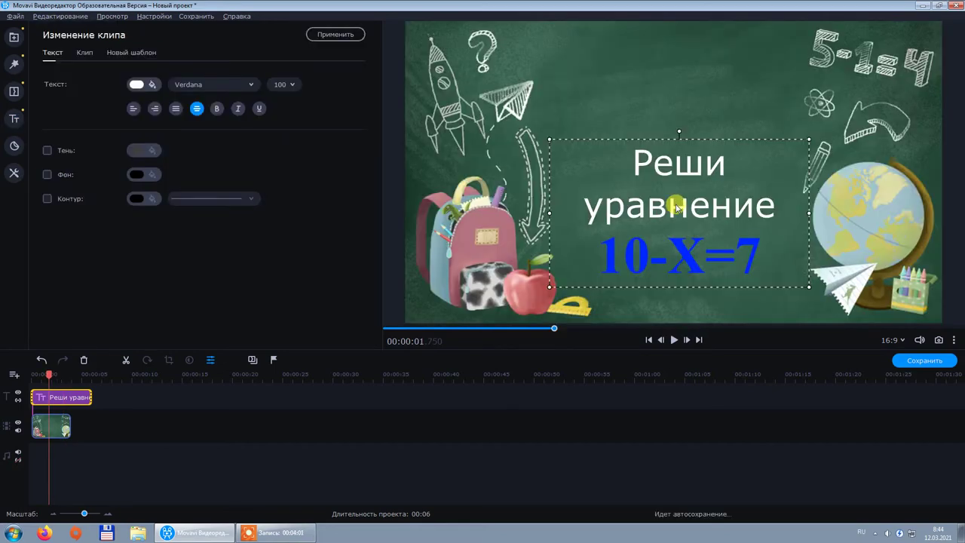
drag(698, 215, 692, 130)
drag(804, 202, 821, 252)
drag(759, 138, 740, 125)
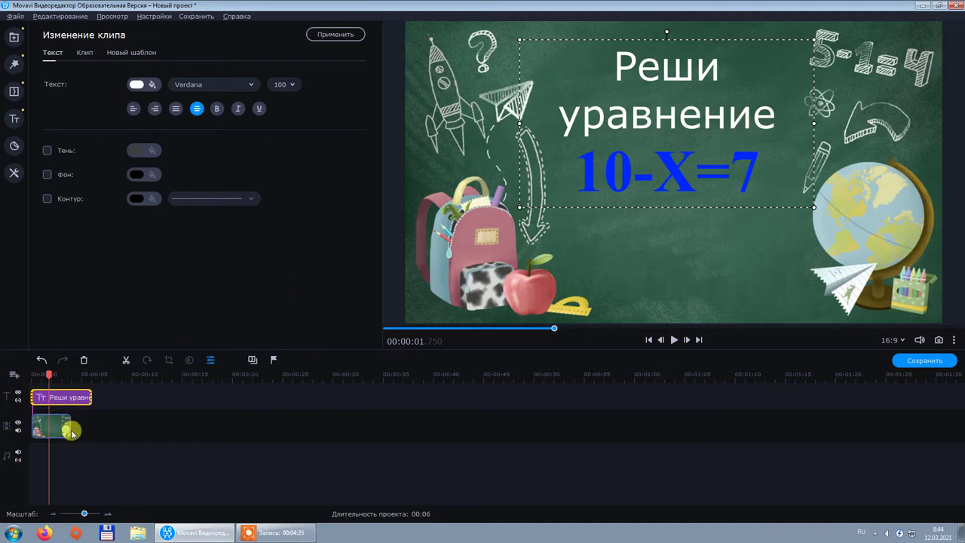
- Add an additional title track to the timeline above the existing title track
right_click(115, 466)
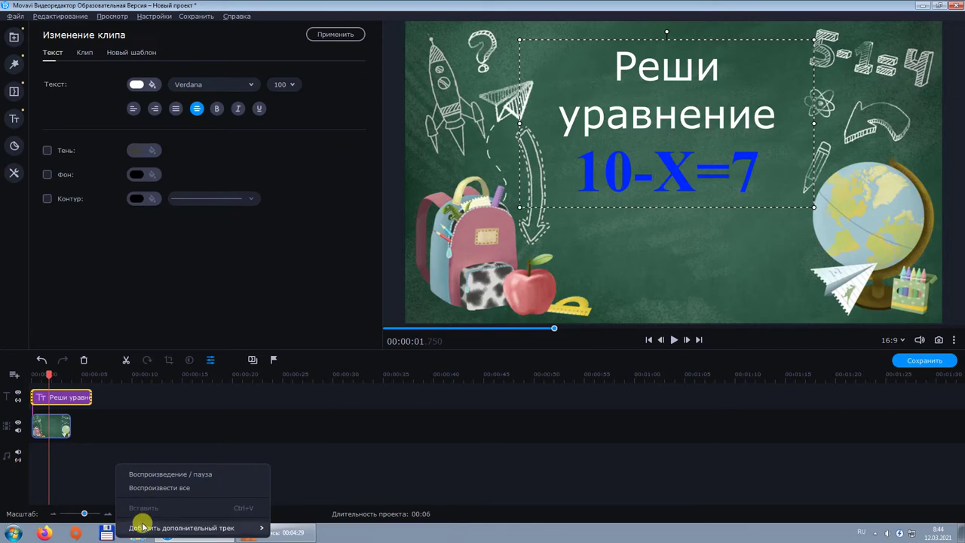
mouse_move(143, 525)
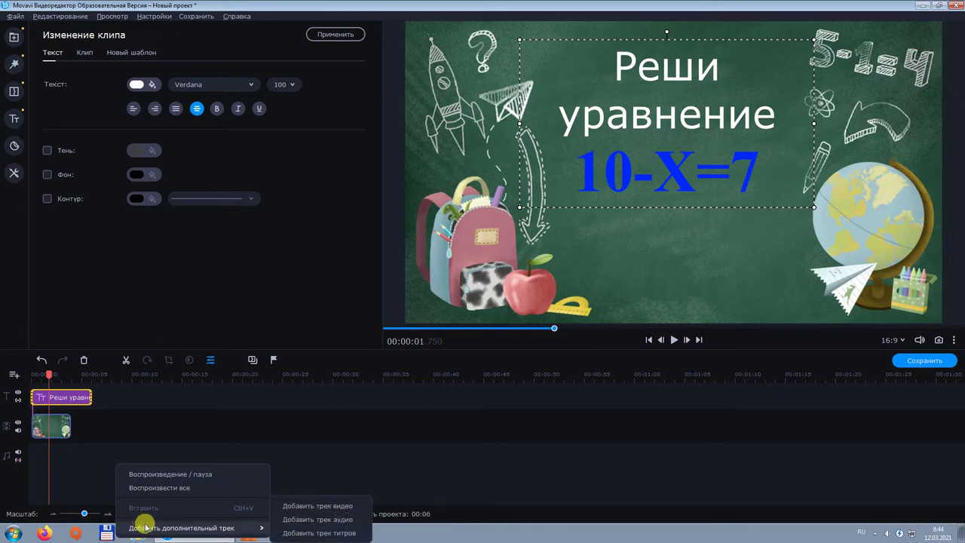
click(313, 533)
mouse_move(316, 535)
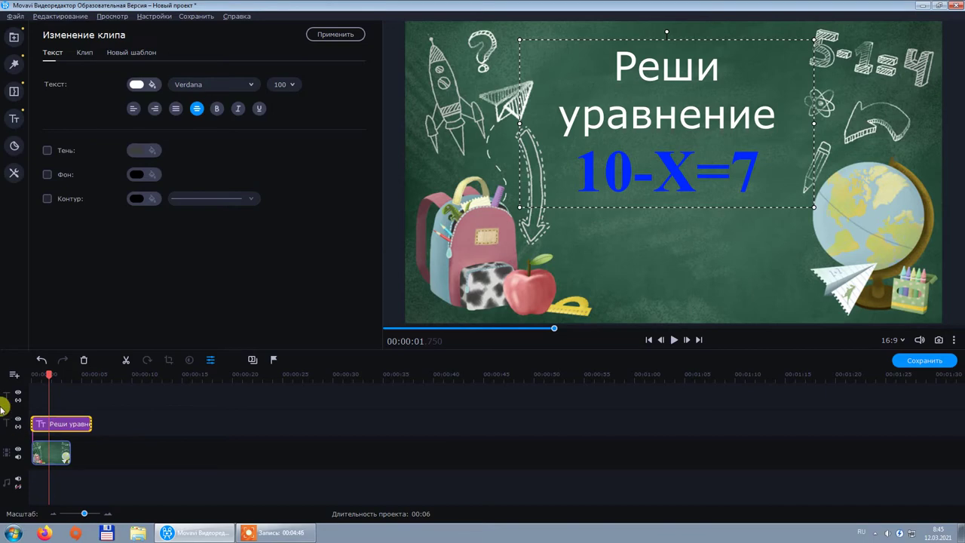
- Place the simple title "Масштаб - отдаление" at the start of the new title track
click(13, 118)
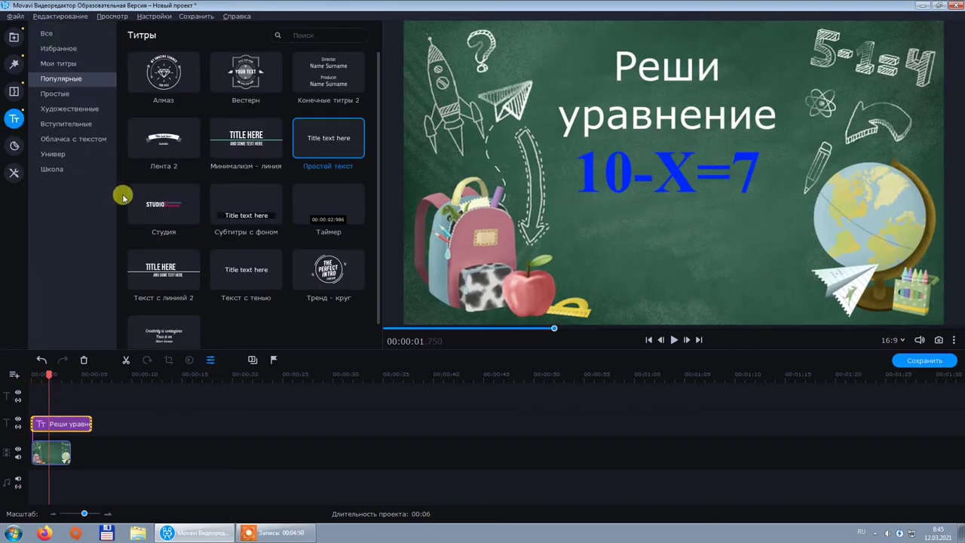
click(63, 94)
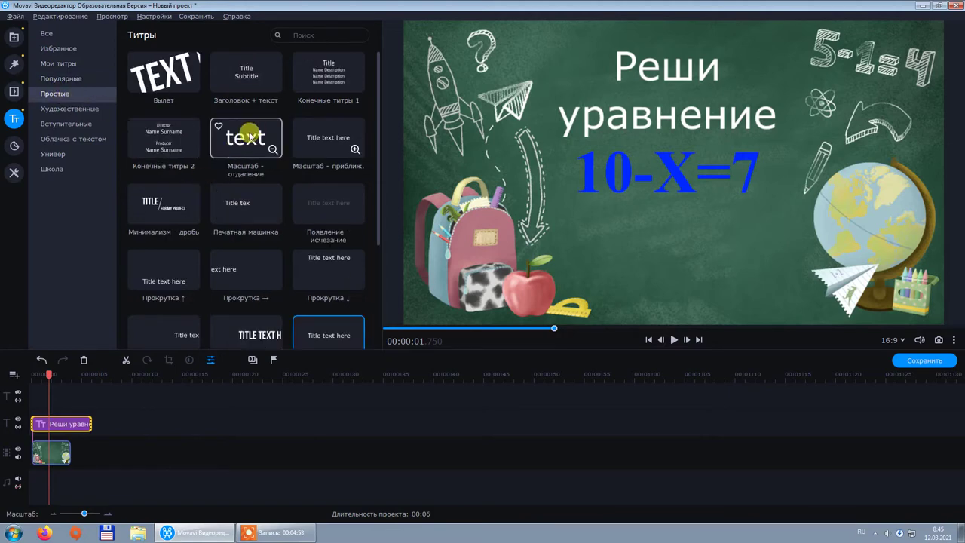
drag(249, 137, 28, 370)
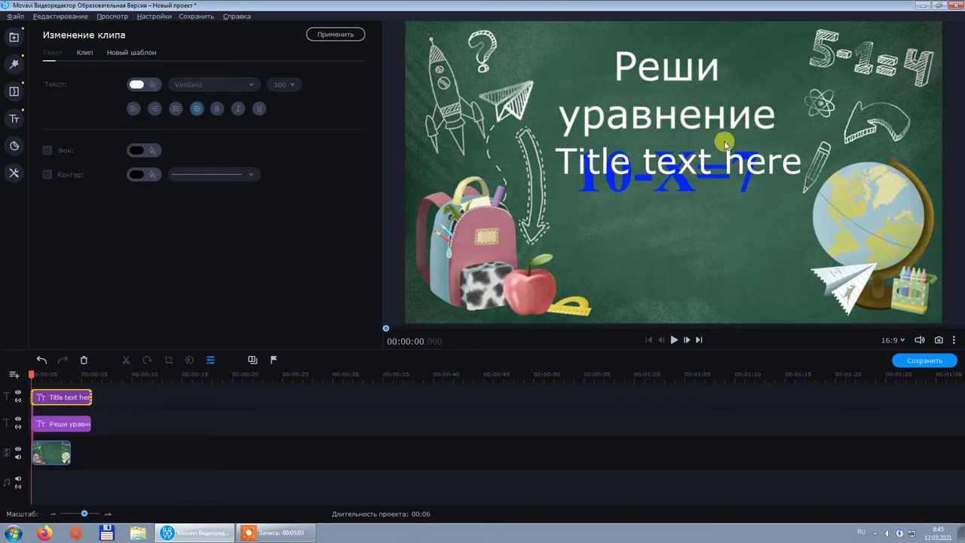
- Move the new title below the equation on the board and replace its text with X=3
drag(738, 151, 558, 247)
double_click(696, 235)
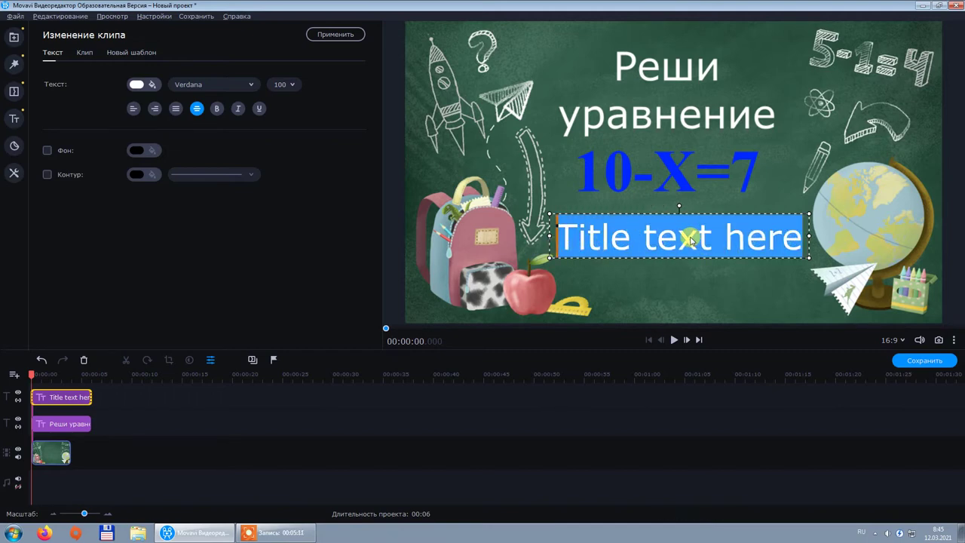
key(Delete)
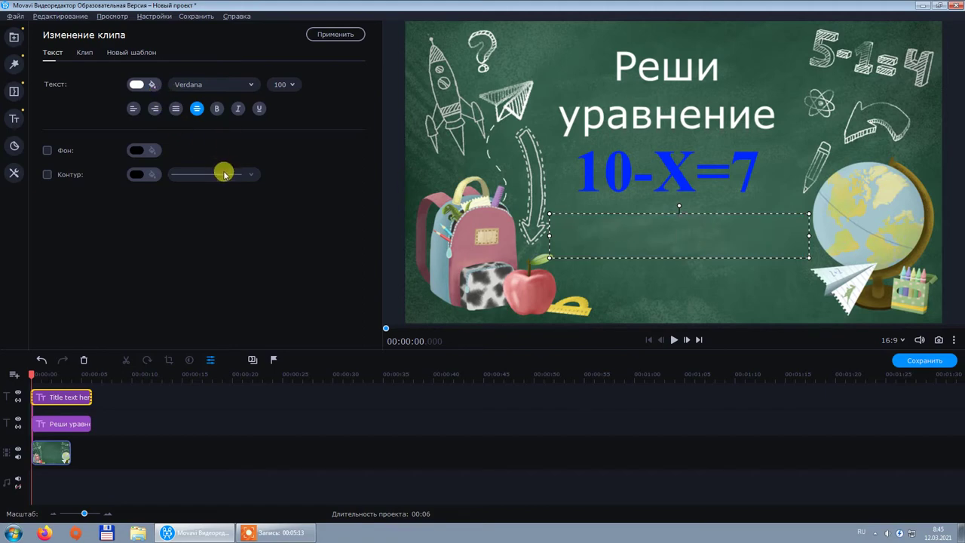
text(X=3)
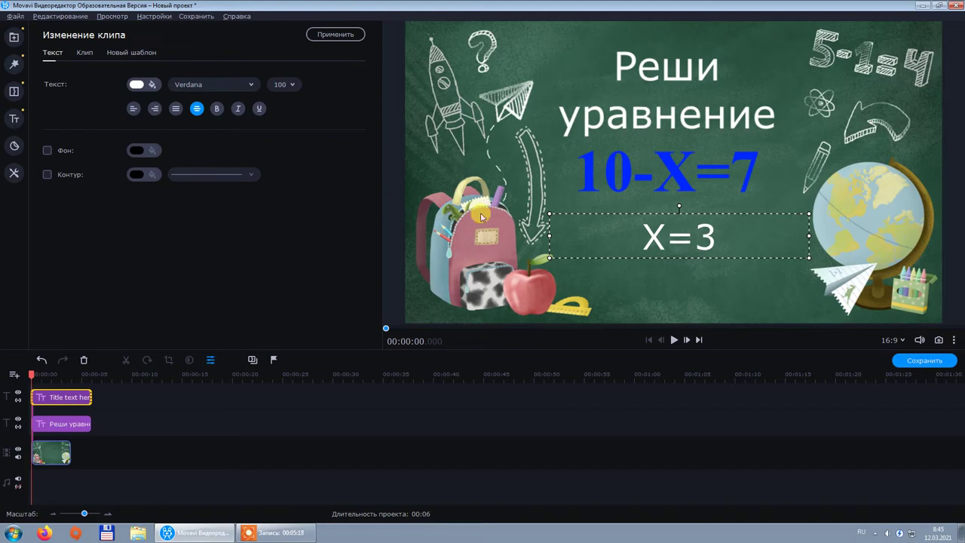
- Format the X=3 text in bold blue at font size 150 and centre its box under the equation
drag(719, 237, 639, 237)
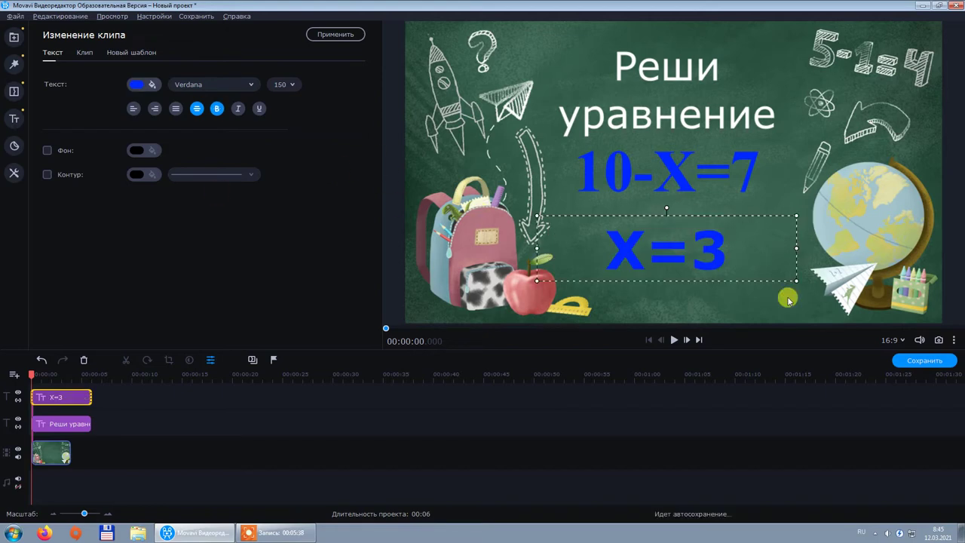
click(788, 300)
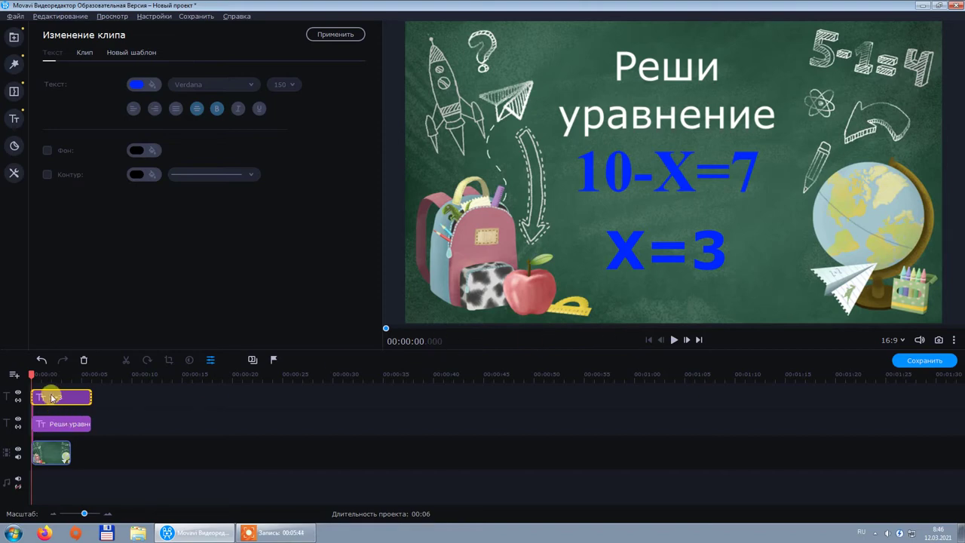
right_click(25, 400)
click(70, 410)
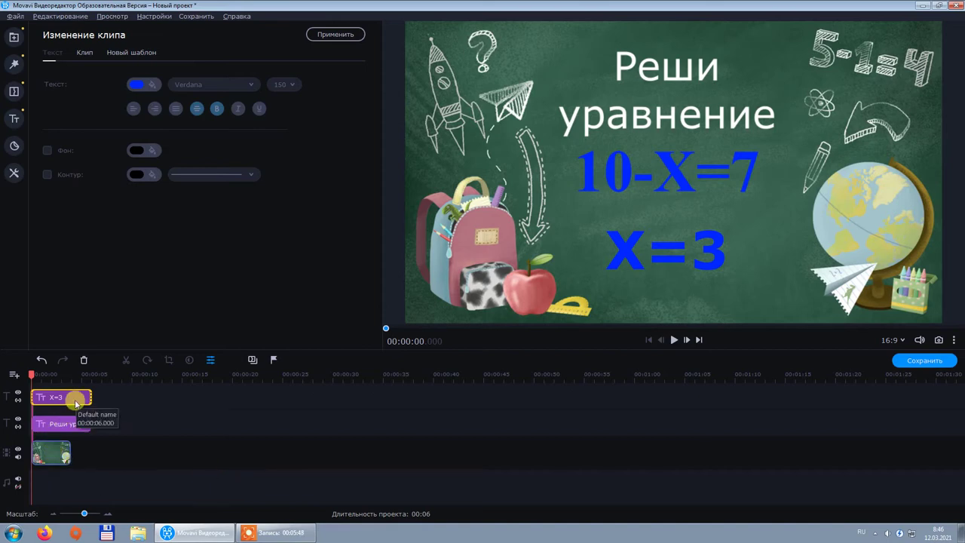
- Extend the background image clip on the timeline to a duration of 6.5 seconds
click(49, 450)
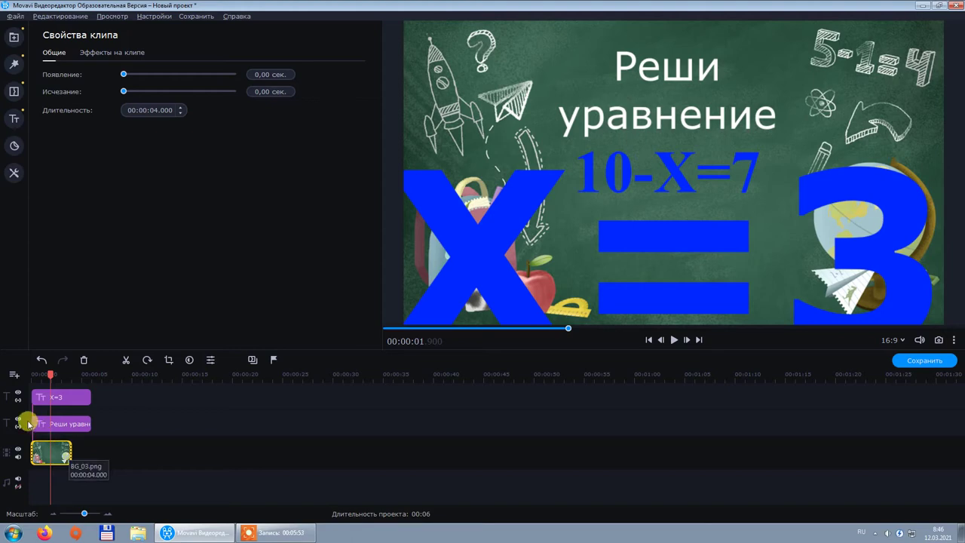
click(61, 453)
drag(69, 453, 94, 451)
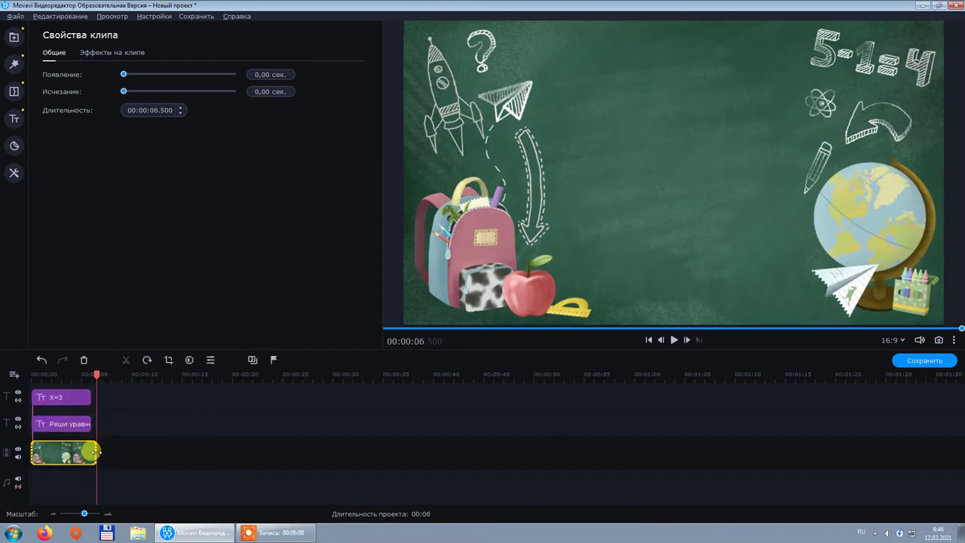
- Extend the equation title and the X=3 title so both end with the background clip at 6.5 seconds
double_click(76, 424)
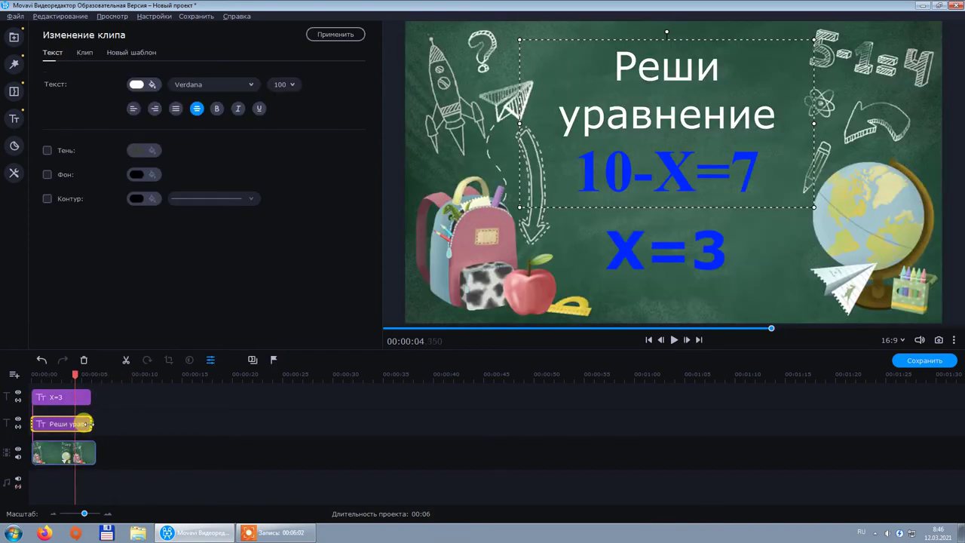
click(89, 424)
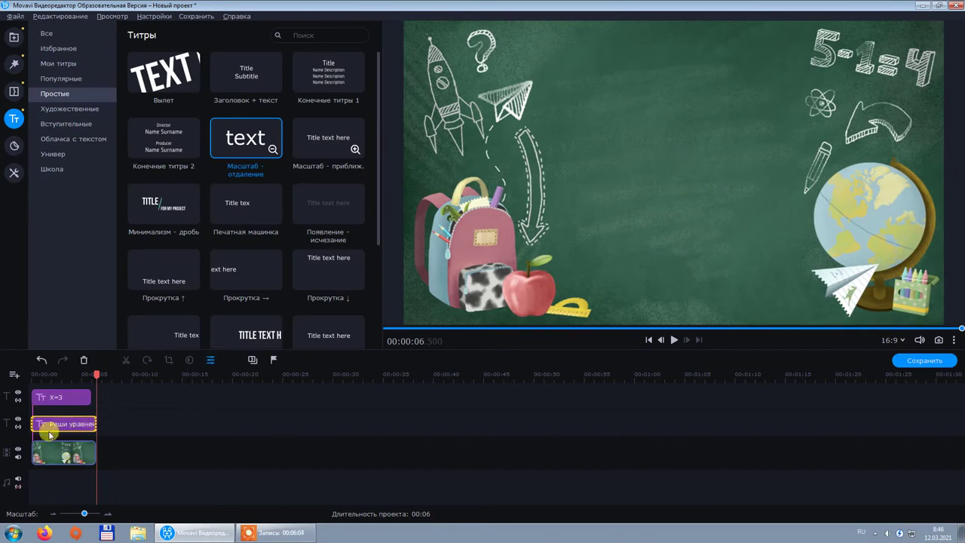
click(49, 399)
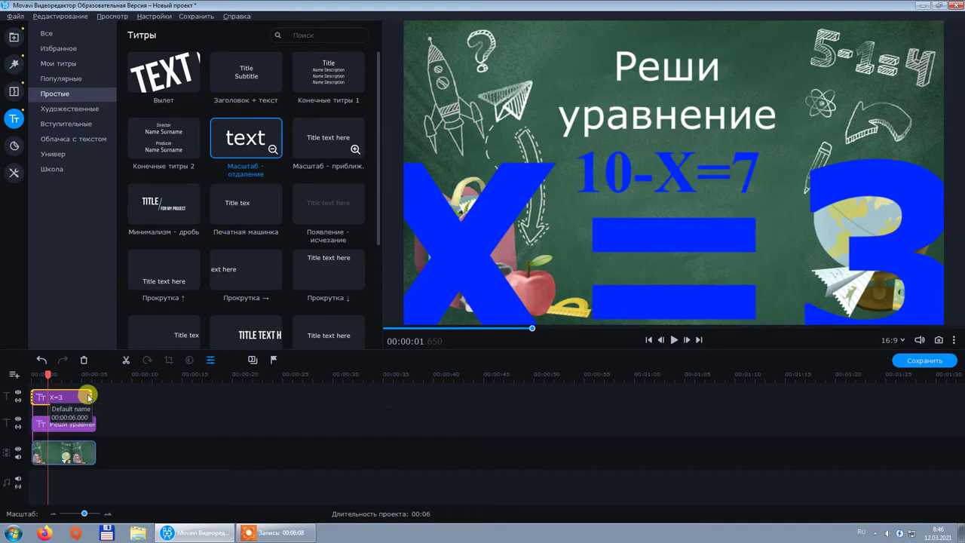
drag(91, 397, 94, 397)
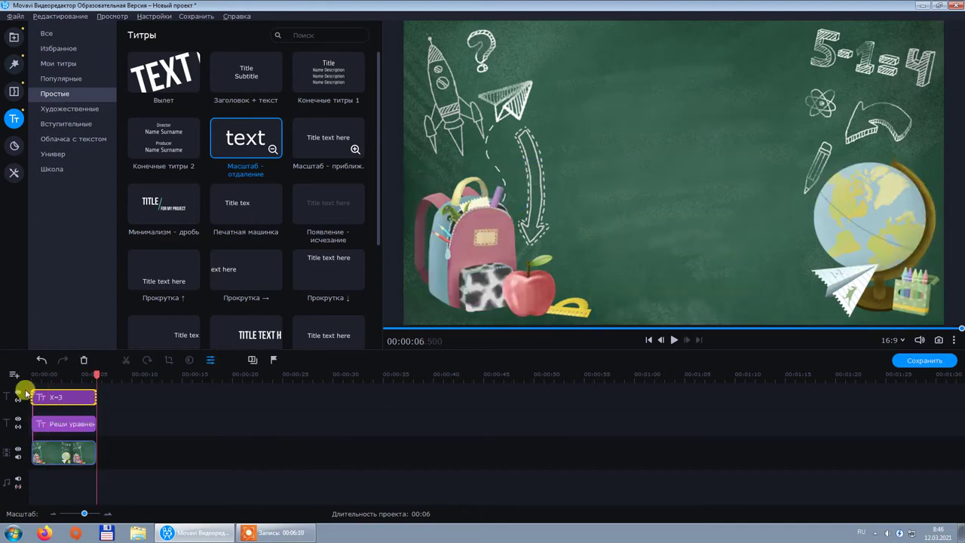
- Trim the start of the X=3 title to about 3.9 seconds and play the project from the beginning
drag(30, 396, 72, 400)
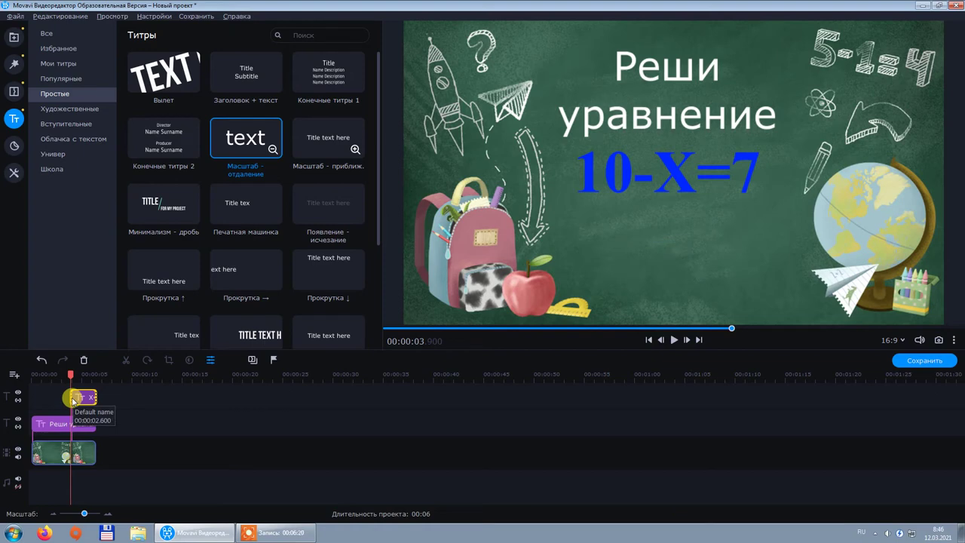
drag(72, 400, 72, 399)
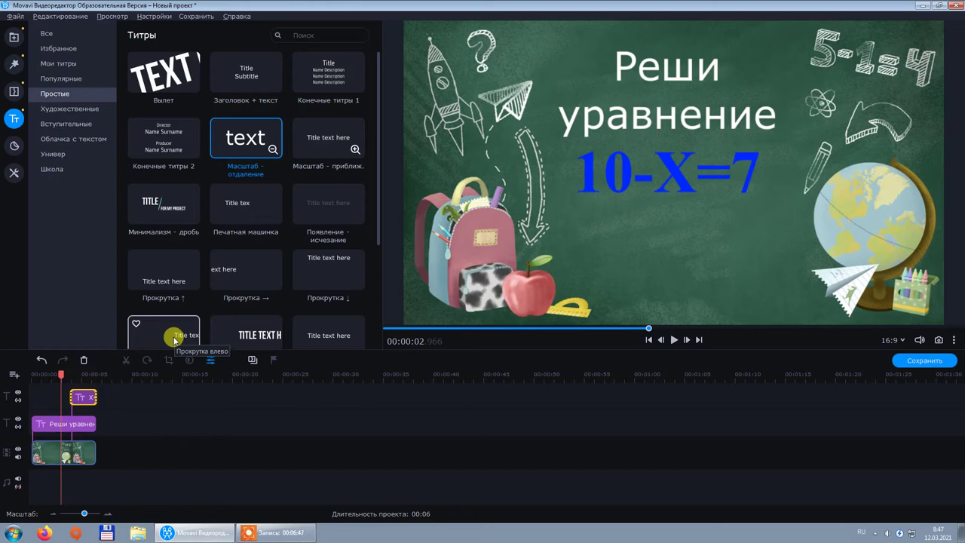
drag(62, 373, 28, 380)
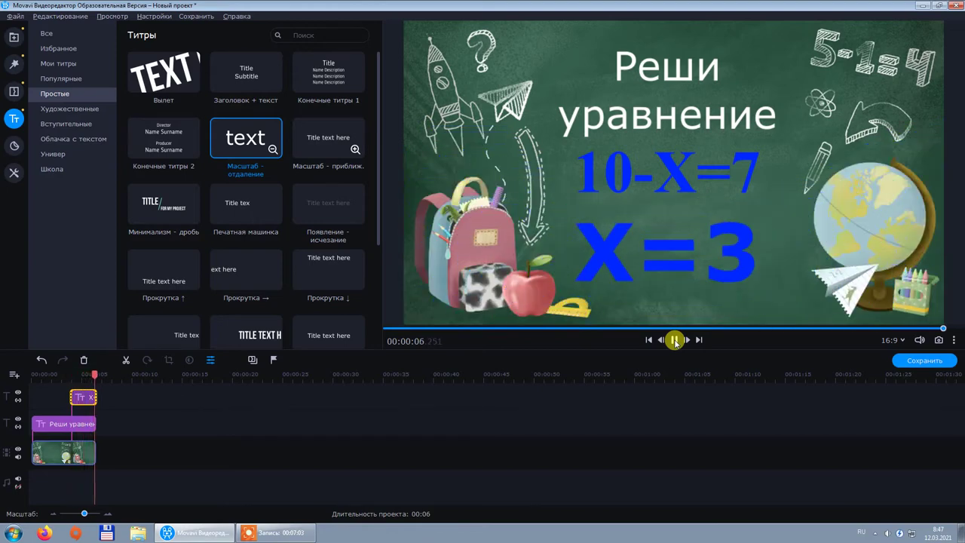
click(675, 340)
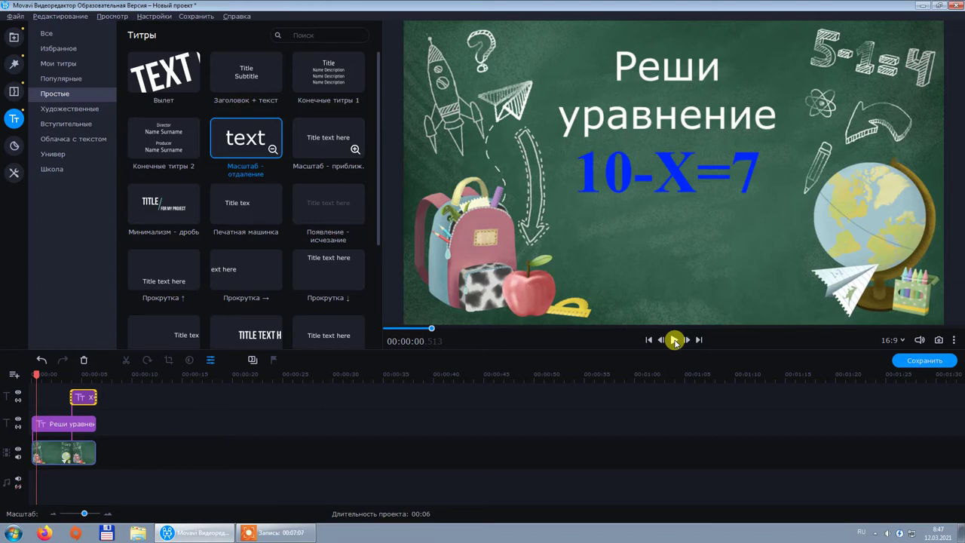
- Open the X=3 title for editing and lower its animation speed to 55%
click(86, 397)
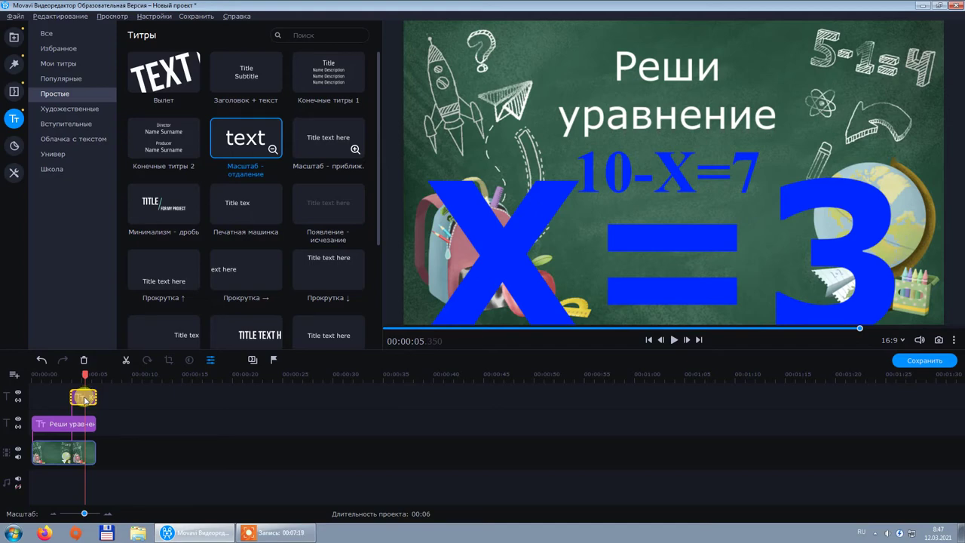
double_click(85, 398)
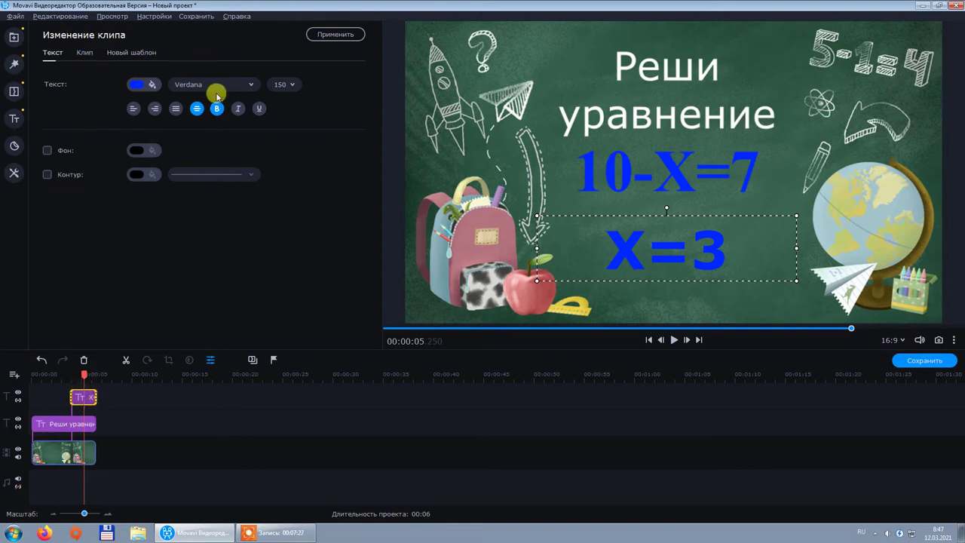
click(84, 53)
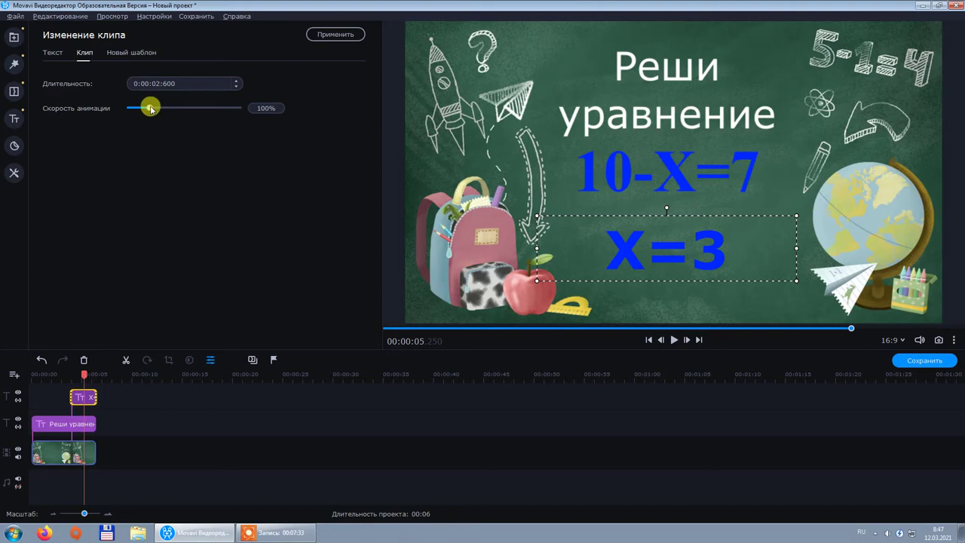
drag(150, 107, 146, 108)
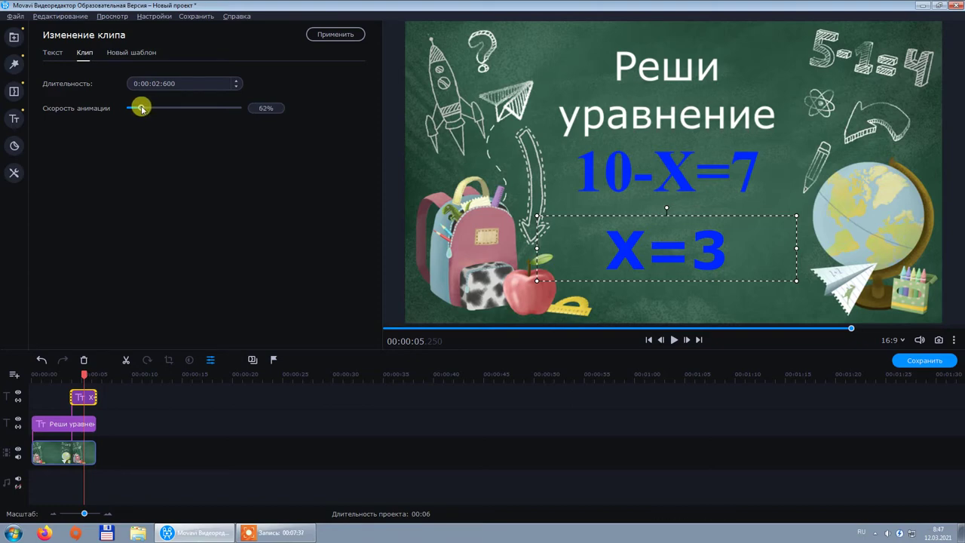
drag(142, 109, 140, 109)
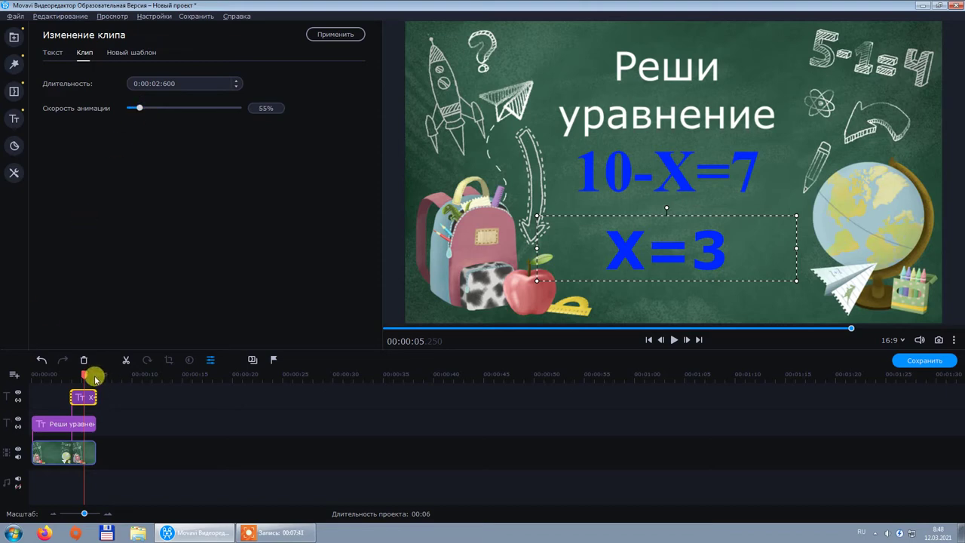
- Play the project from about 1.2 seconds to check the slowed X=3 animation
click(54, 375)
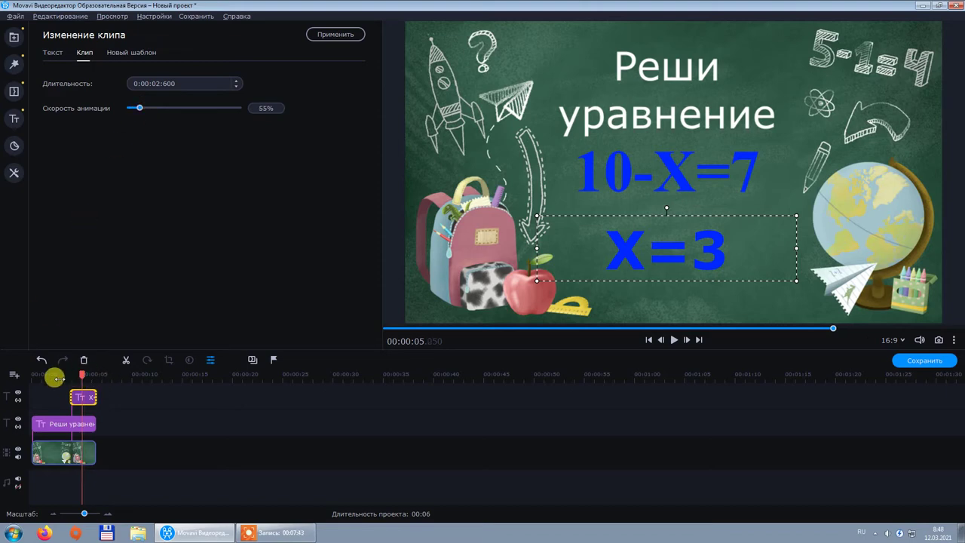
drag(49, 375, 39, 375)
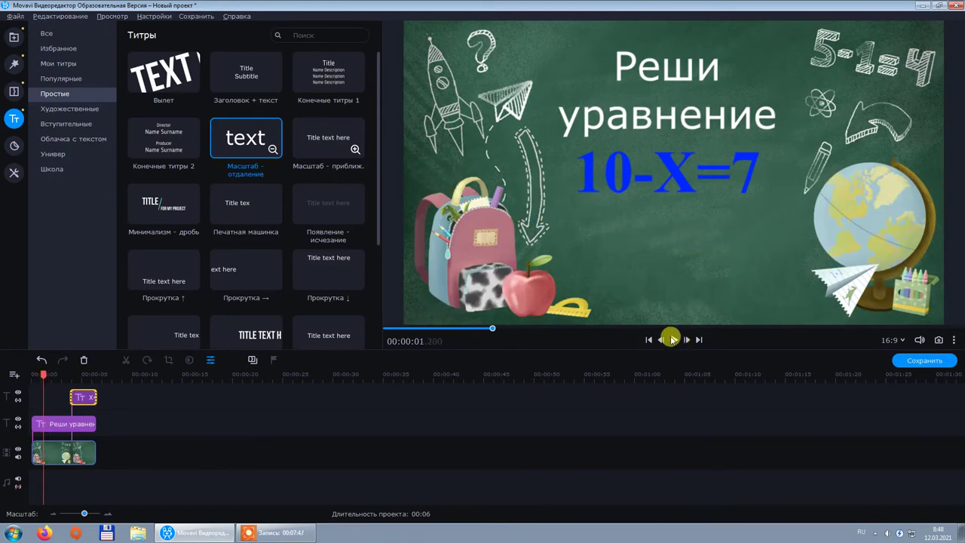
click(672, 339)
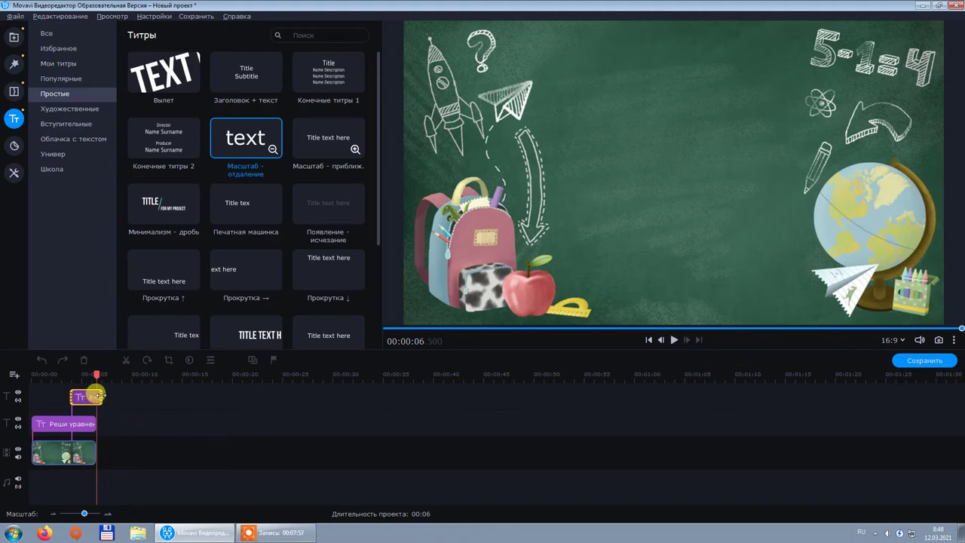
- Extend the X=3 title, the equation title and the background clip to end together at about 8 seconds
drag(105, 395, 113, 452)
click(96, 424)
click(90, 452)
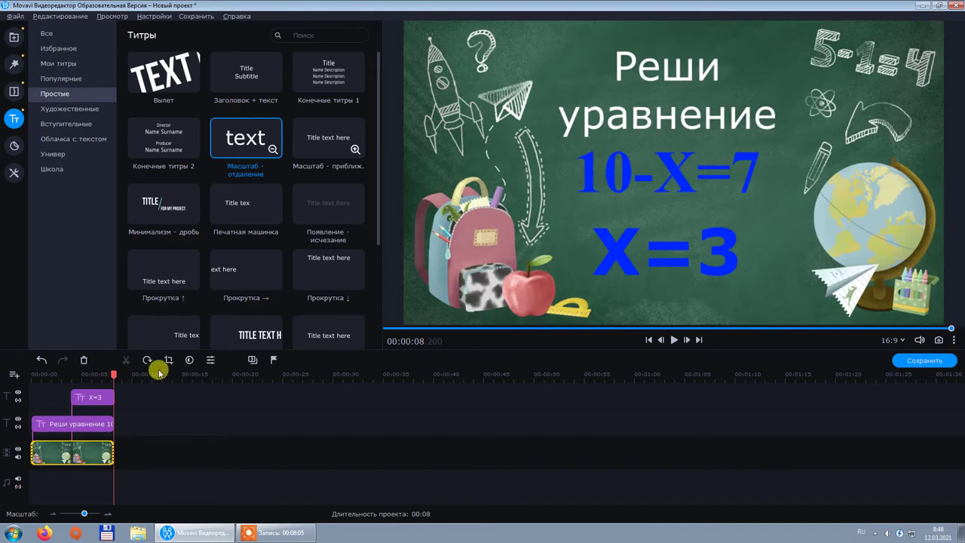
- Play the lengthened project from about 2 seconds to check how the X=3 answer appears
drag(111, 374, 52, 374)
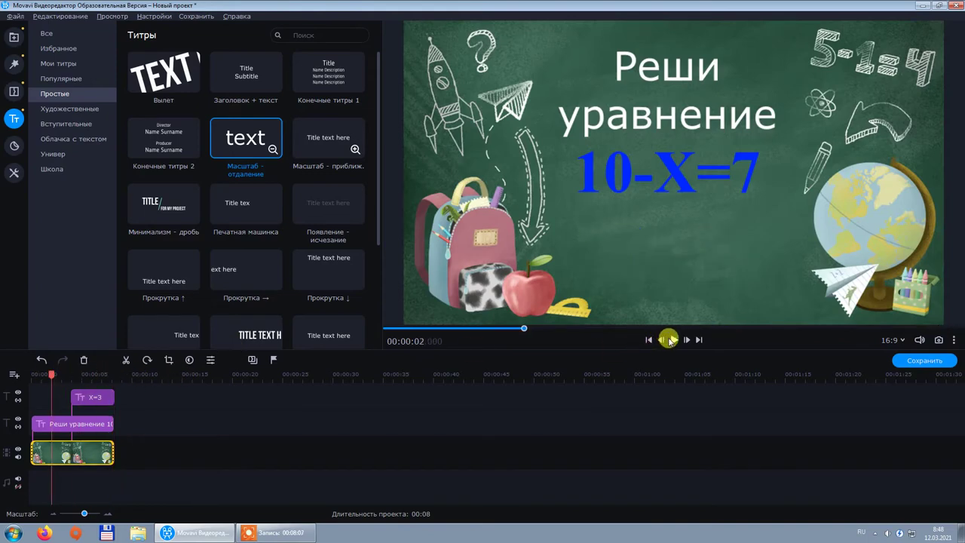
click(674, 339)
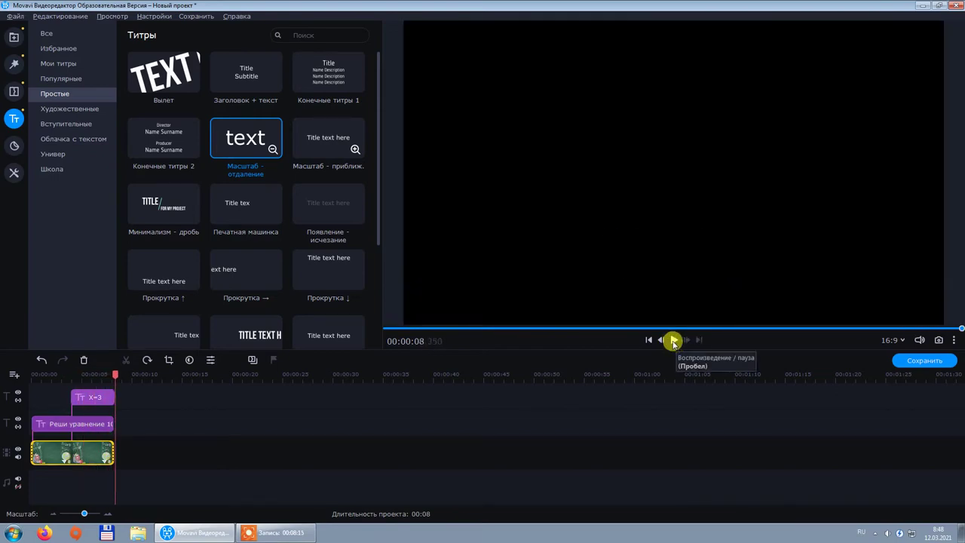
click(673, 341)
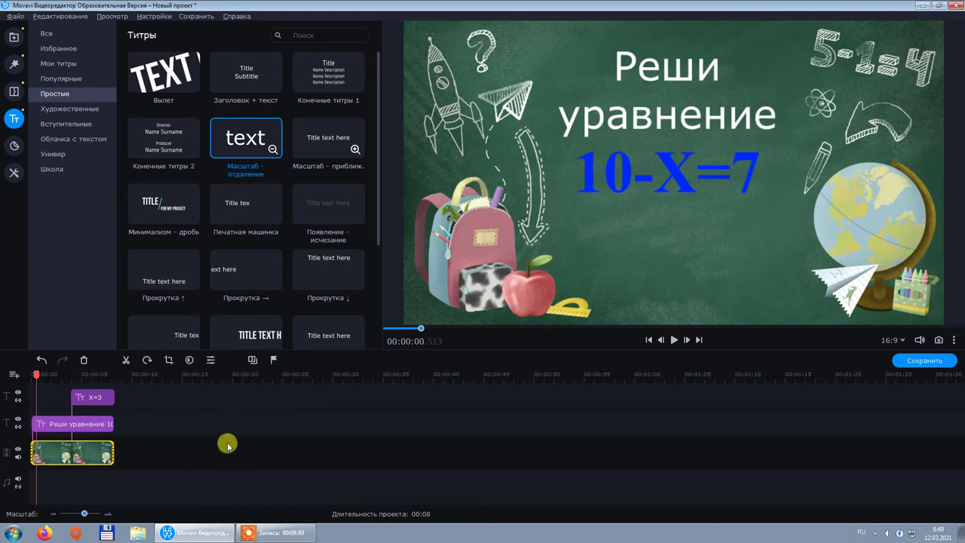
- Delete the X=3 title and shorten the background clip and the equation title to end together at about 5.5 seconds
click(93, 403)
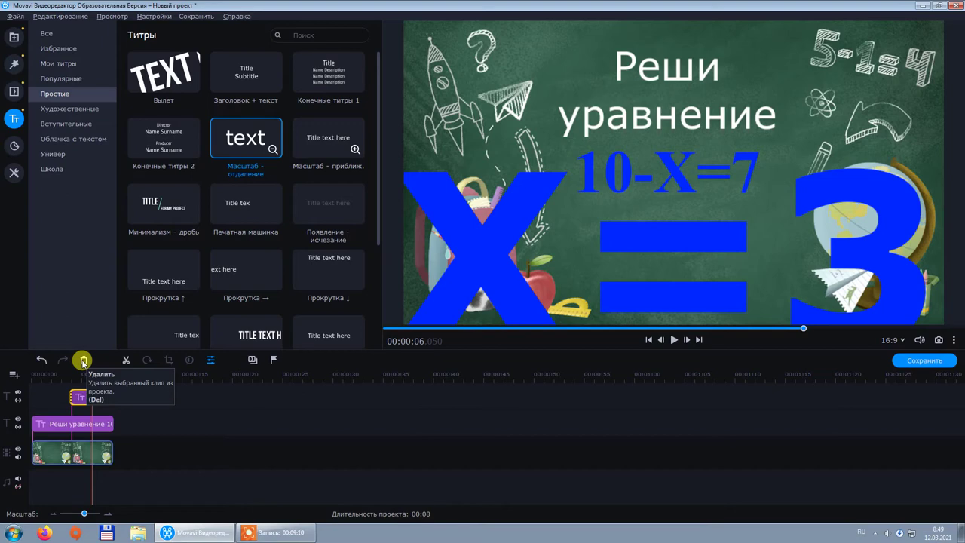
click(84, 361)
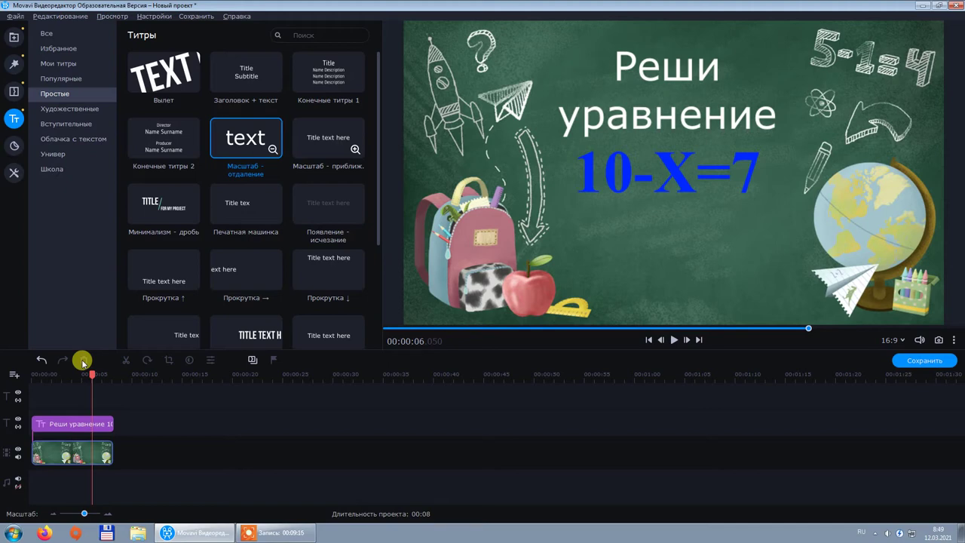
click(103, 455)
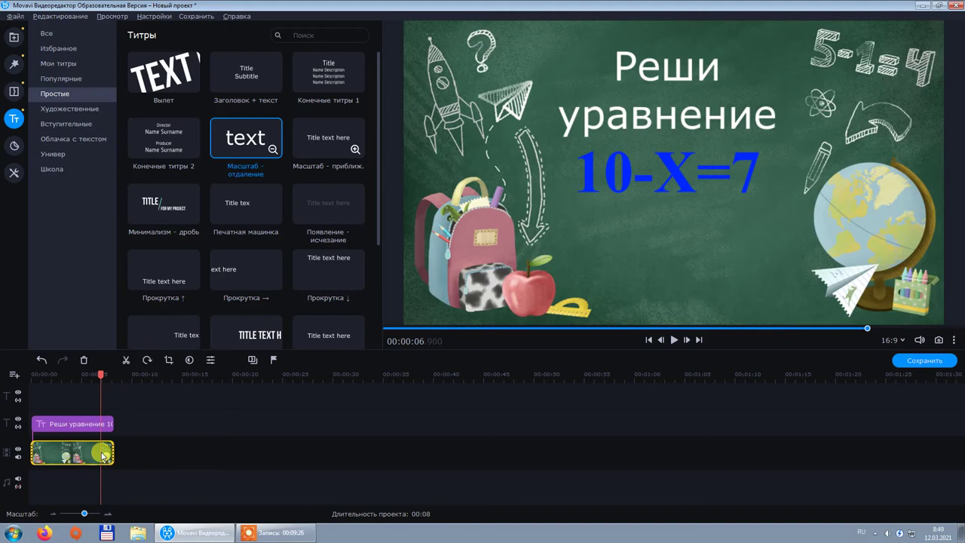
drag(113, 452, 86, 423)
click(100, 427)
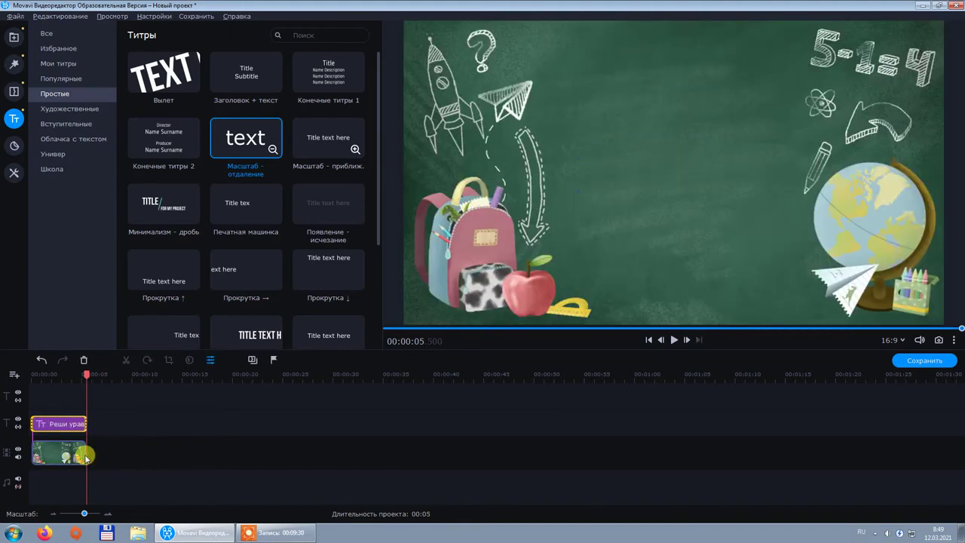
- Append a second Зеленая доска background after the first clip and place a Масштаб - отдаление title above its start
click(14, 37)
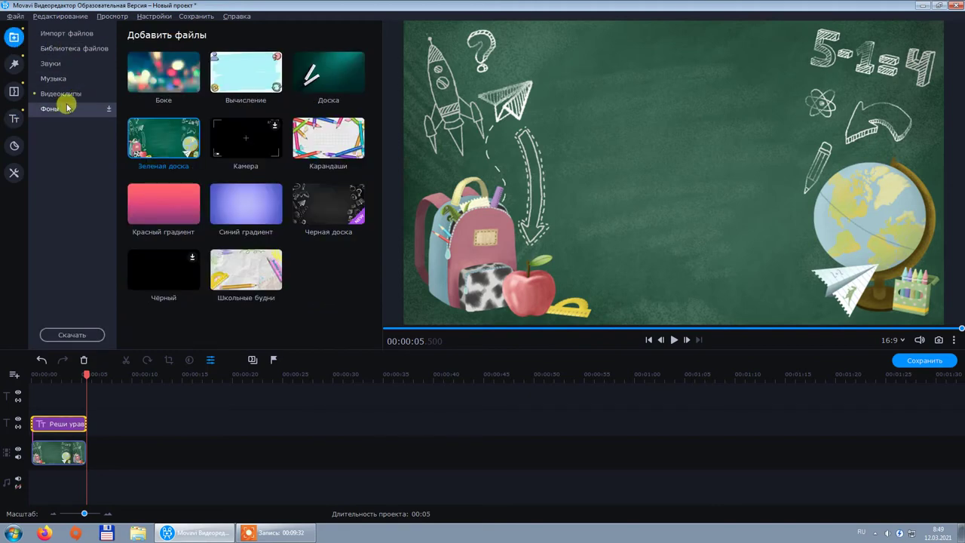
drag(164, 132, 87, 436)
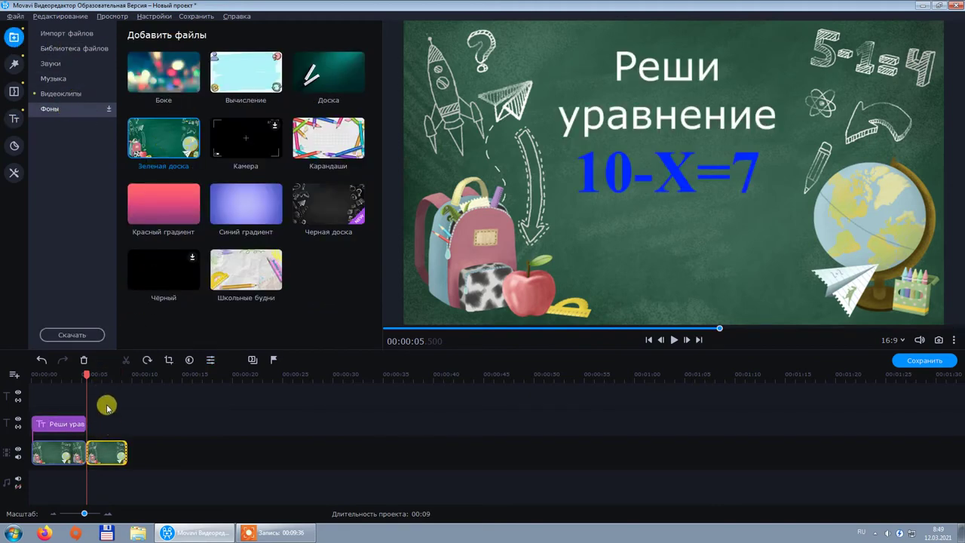
click(14, 118)
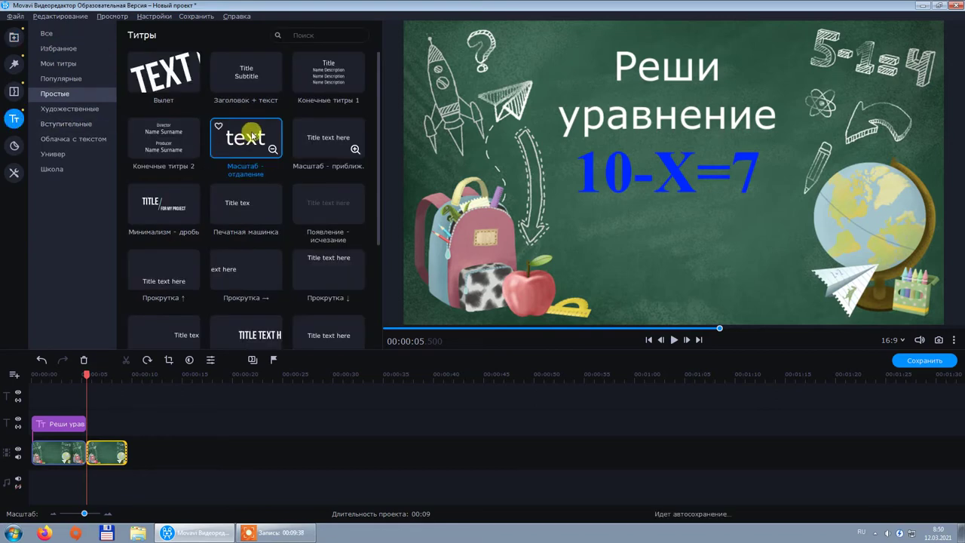
drag(246, 140, 80, 396)
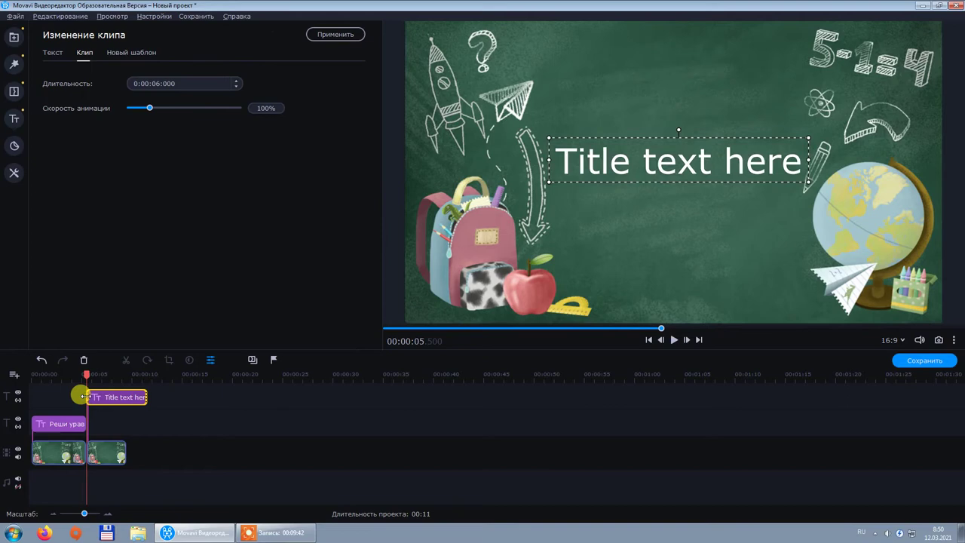
- Replace the new title's placeholder text with x=3
click(111, 402)
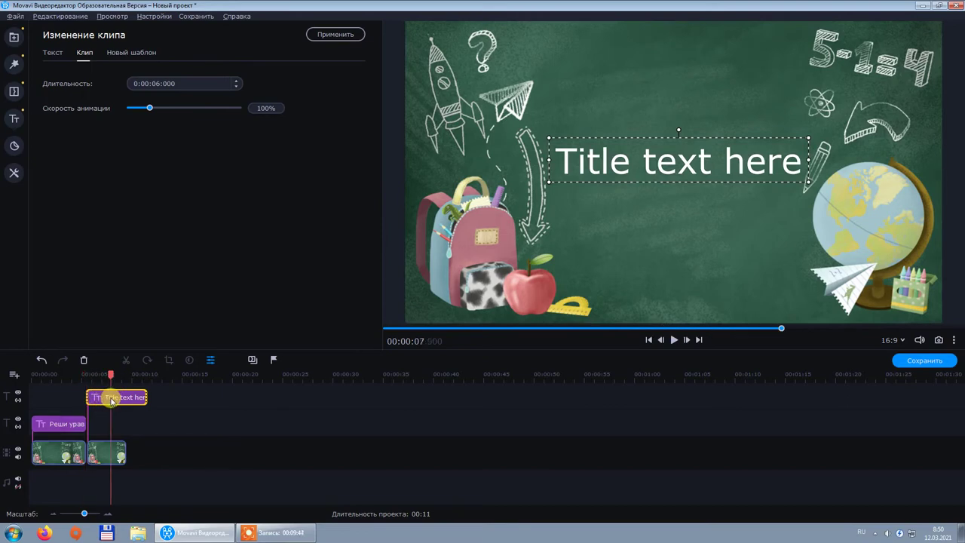
click(117, 400)
double_click(729, 160)
click(788, 163)
drag(789, 163, 532, 163)
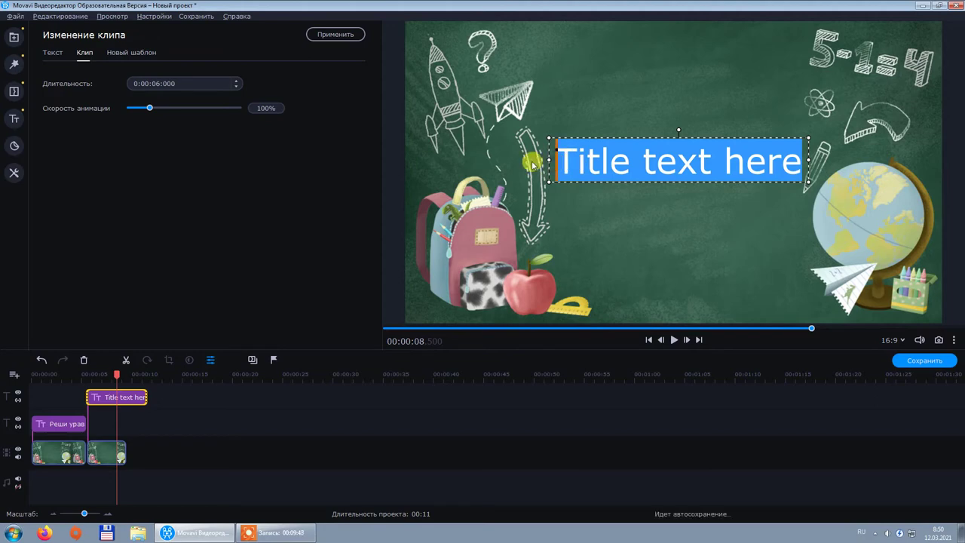
text(x=3)
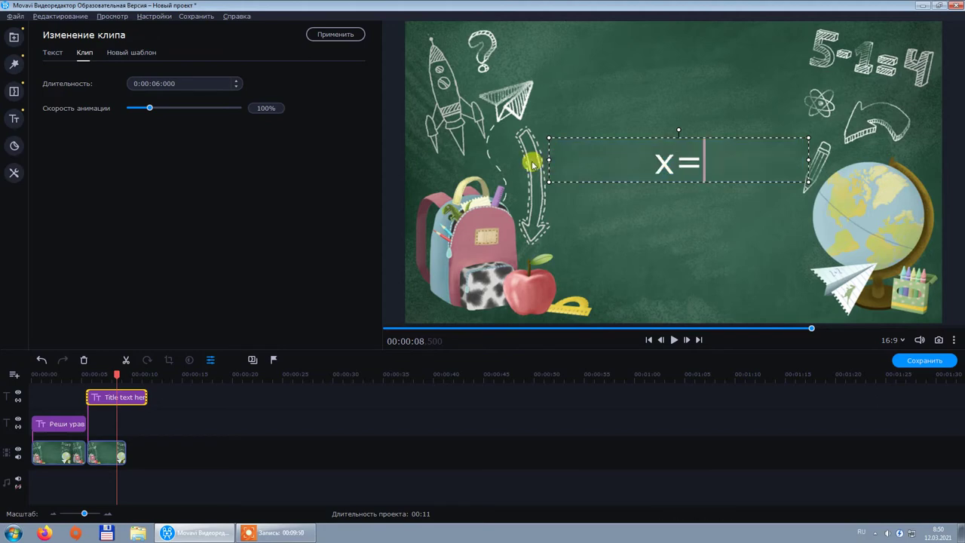
- Format the x=3 text in bold blue at size 200 and move it down to the lower centre of the chalkboard
drag(717, 162, 640, 178)
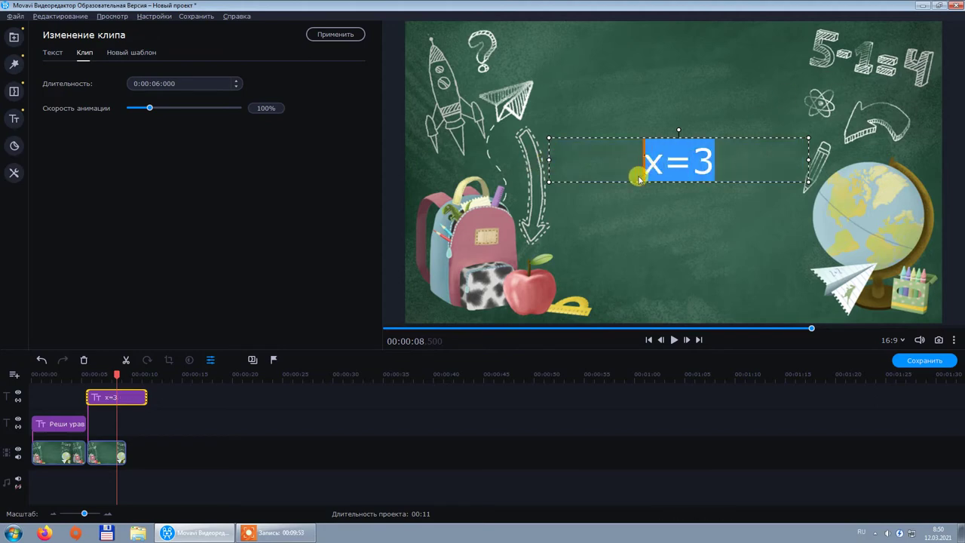
click(61, 54)
click(136, 84)
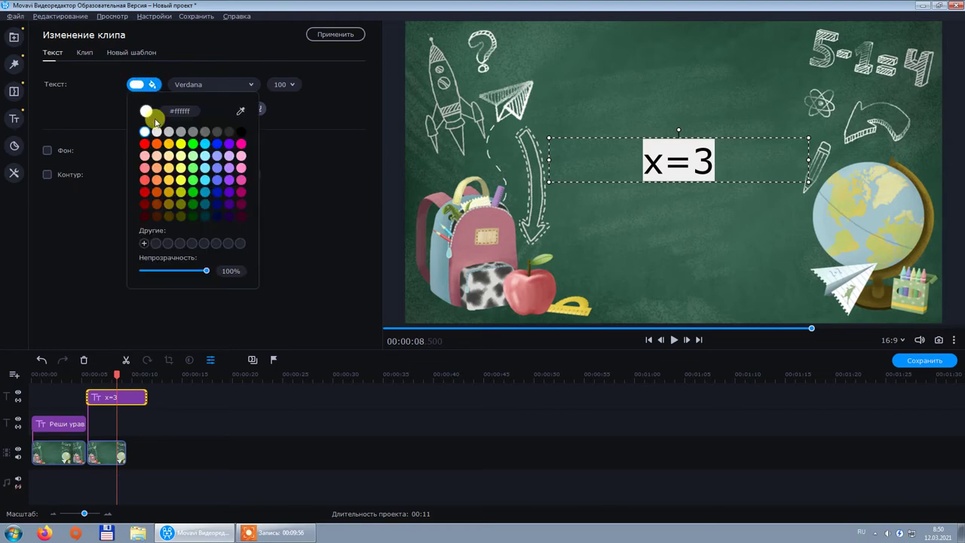
click(285, 85)
click(288, 198)
click(216, 107)
click(791, 187)
drag(771, 142, 776, 255)
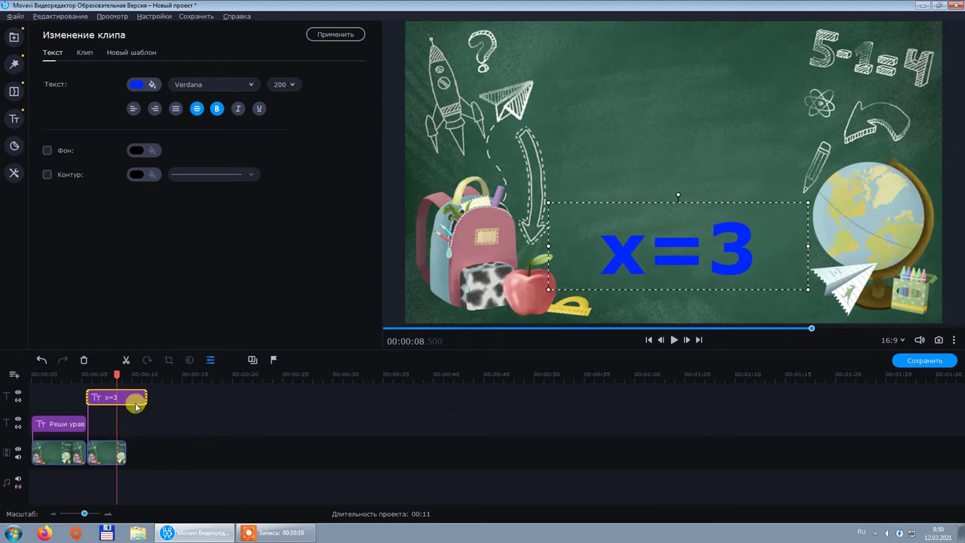
- Lengthen the second background clip and shorten the x=3 title so both end together at about 10.6 seconds
click(110, 451)
drag(126, 449, 134, 446)
click(140, 395)
drag(140, 395, 136, 400)
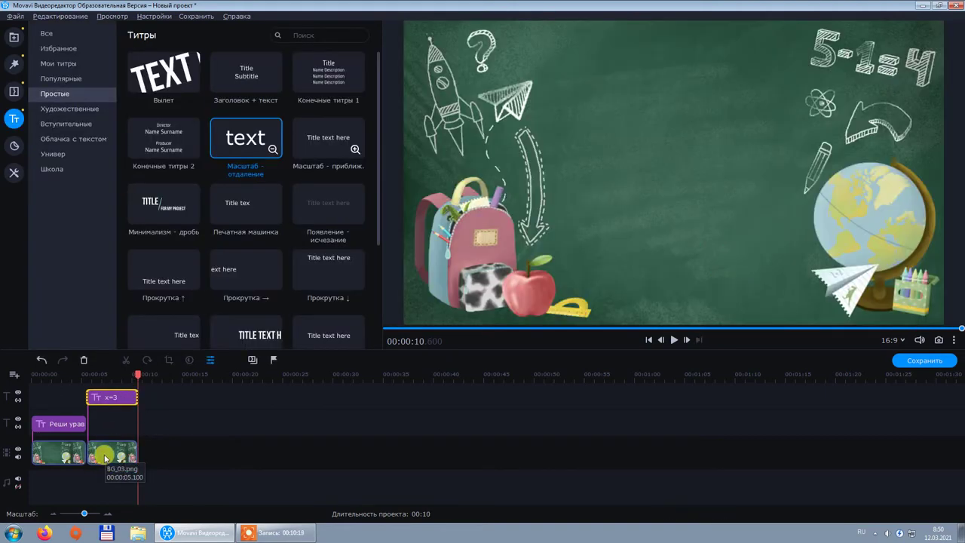
- Play the project from the beginning to check the equation followed by the x=3 answer
drag(136, 375, 30, 375)
click(676, 340)
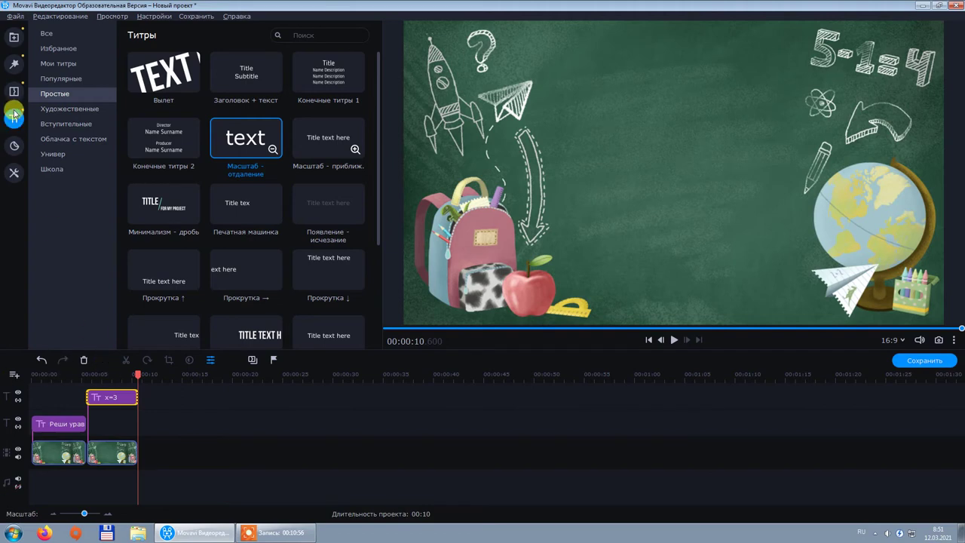
- Append the Доска background after the second chalkboard clip
click(14, 37)
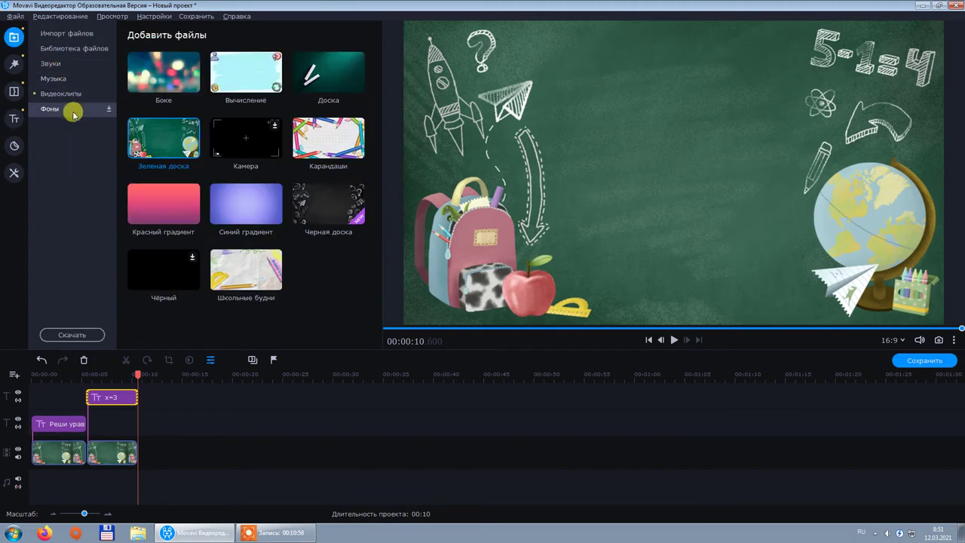
click(348, 70)
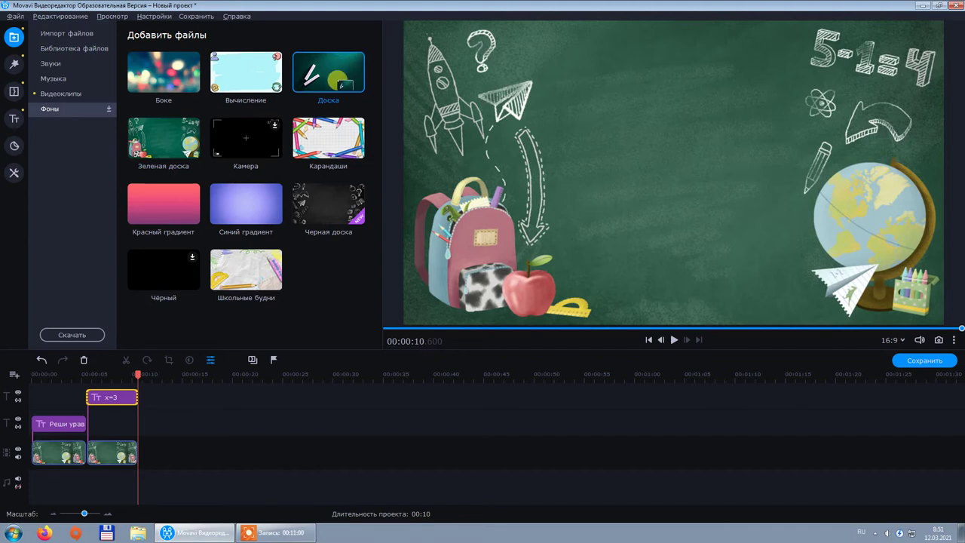
drag(171, 379, 127, 436)
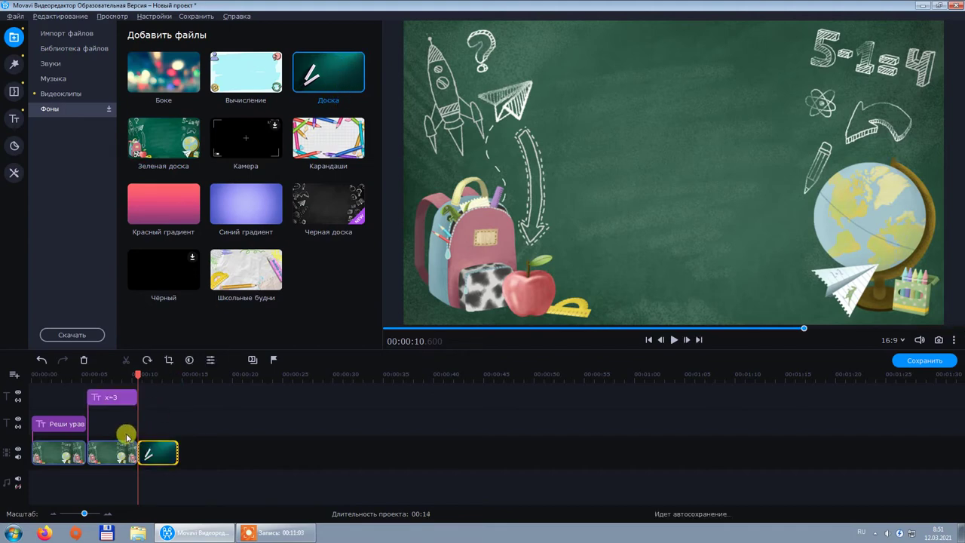
- Place the popular Простой текст title above the start of the Доска clip
click(14, 119)
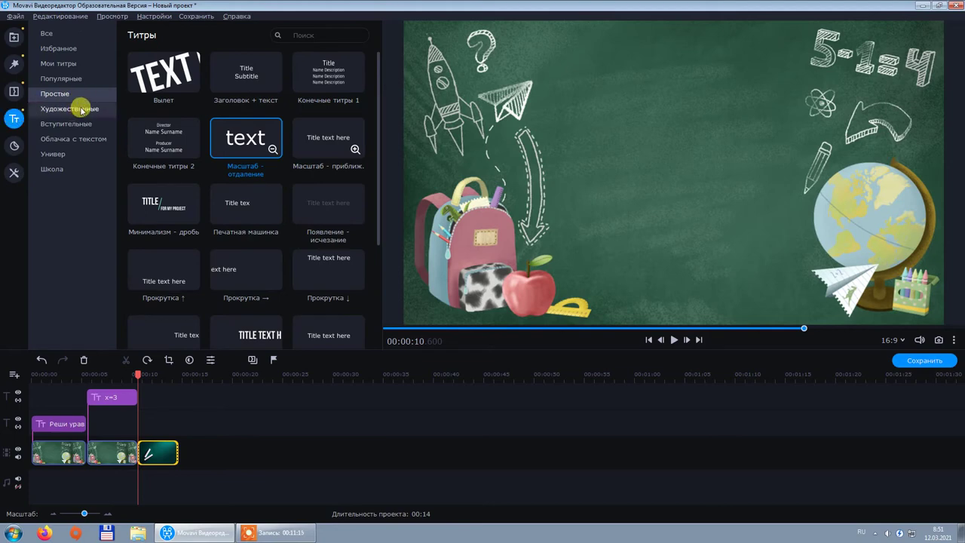
click(82, 79)
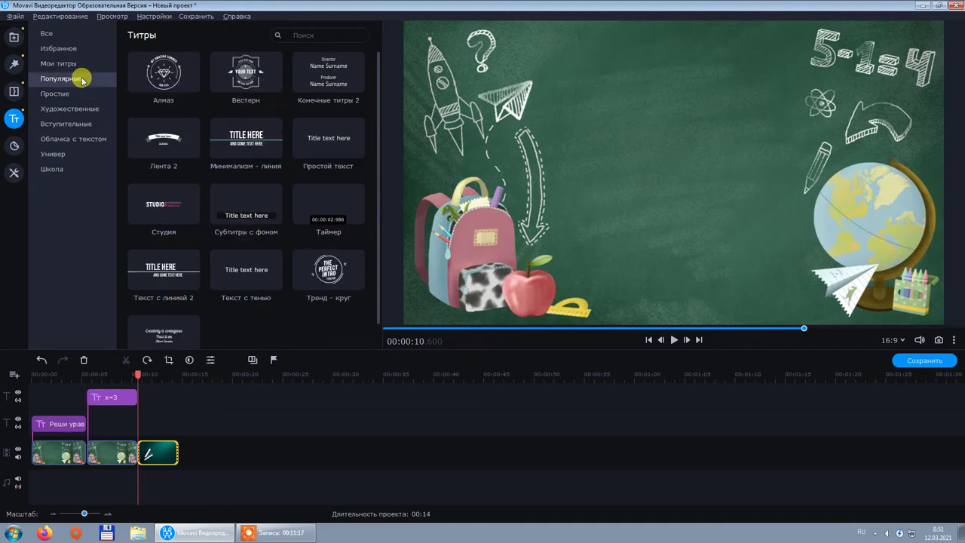
drag(338, 141, 143, 401)
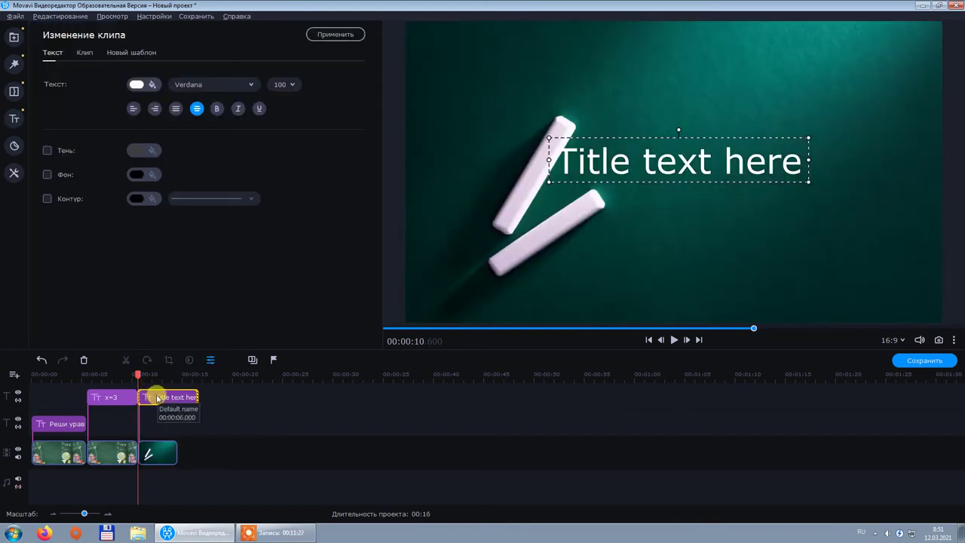
- Replace the placeholder text of the title over the Доска clip with арбу
click(164, 400)
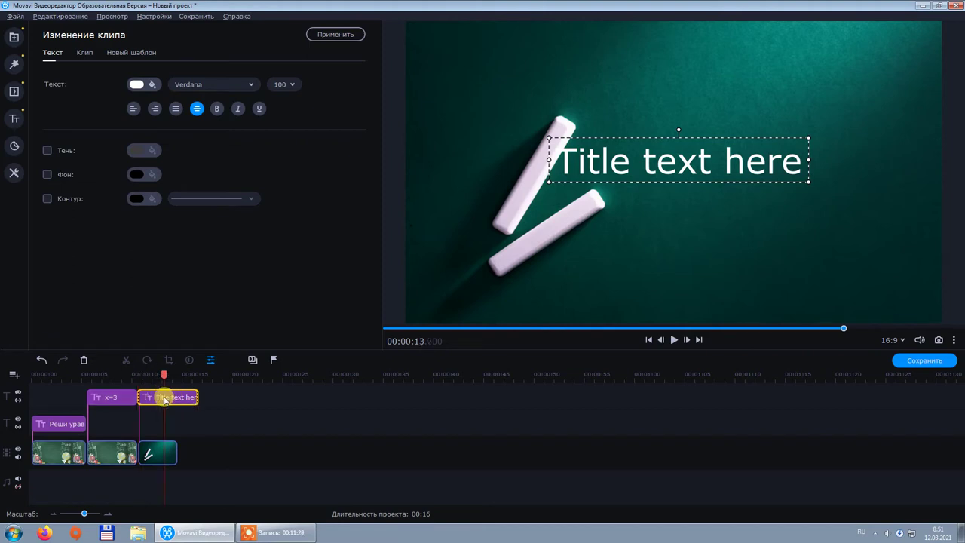
double_click(682, 166)
drag(784, 164, 551, 158)
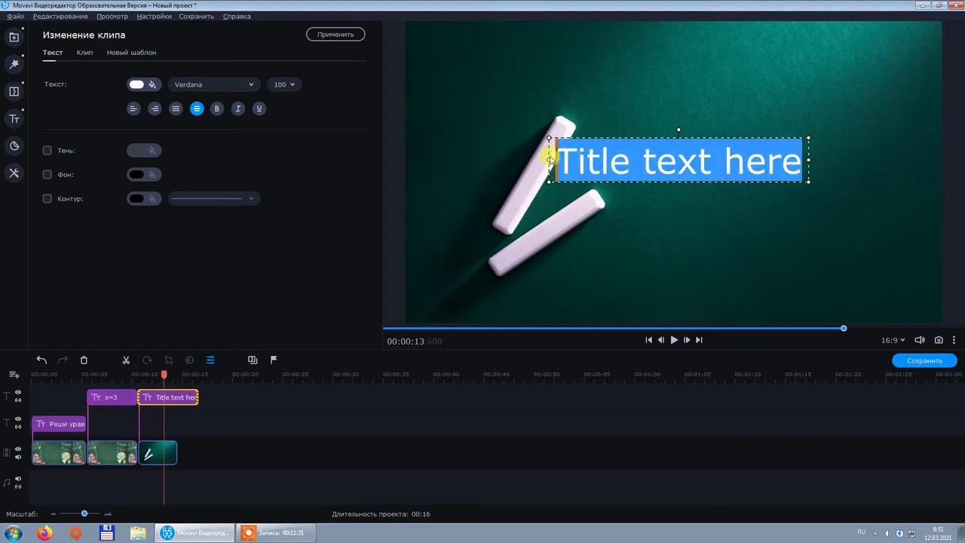
text(арбу.)
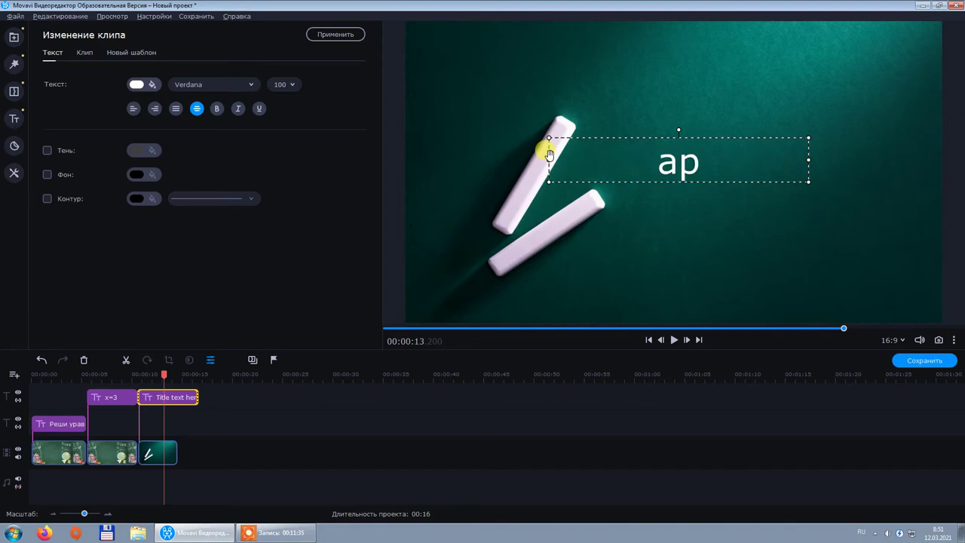
- Format the арбу. text in red at size 200 and move it to the upper right of the board
key(ctrl+a)
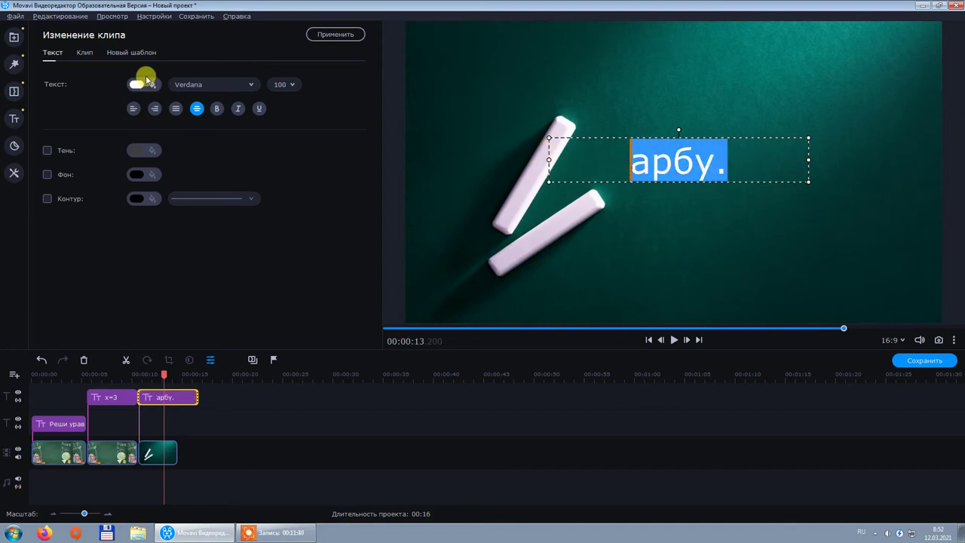
click(140, 83)
click(145, 143)
click(293, 85)
scroll(308, 184, down, 2)
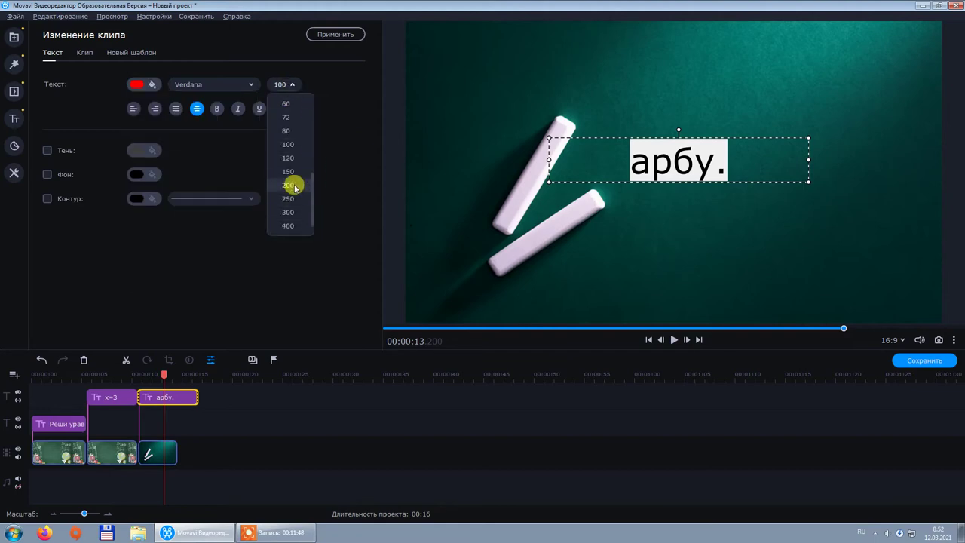
click(291, 183)
click(800, 196)
drag(728, 177, 807, 86)
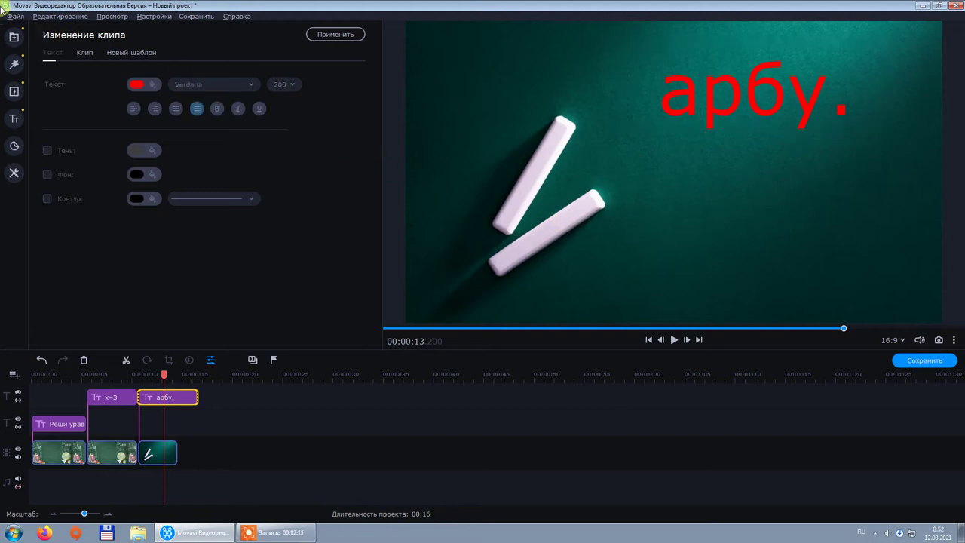
- Add the Арбуз sticker from the Объекты category above the start of the Доска clip
click(15, 147)
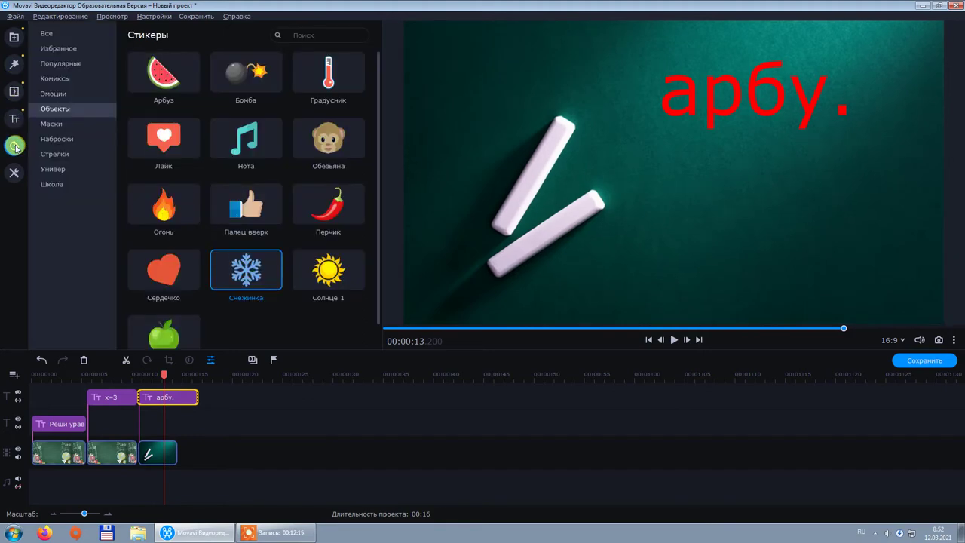
click(67, 111)
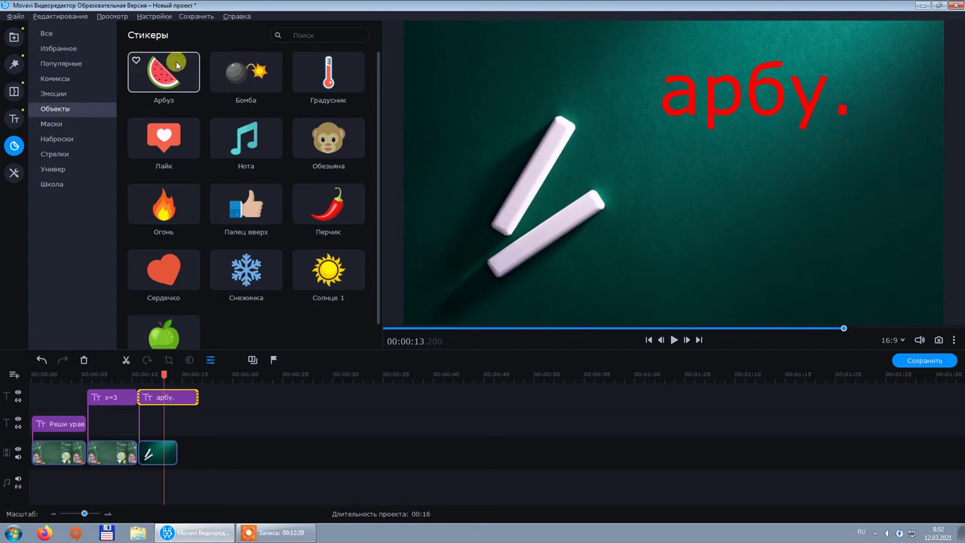
drag(161, 78, 130, 410)
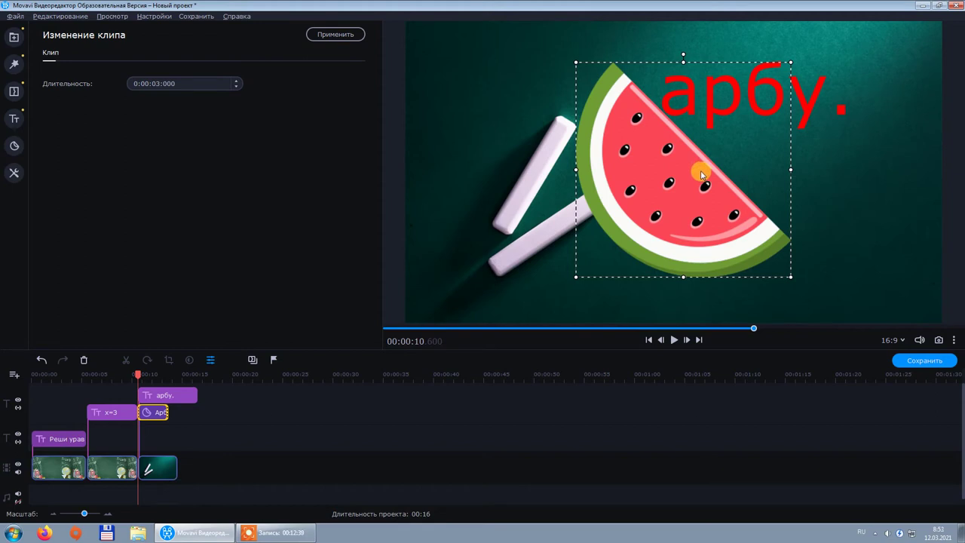
- Shrink the watermelon sticker and move it to the lower right corner of the frame
drag(701, 175, 718, 188)
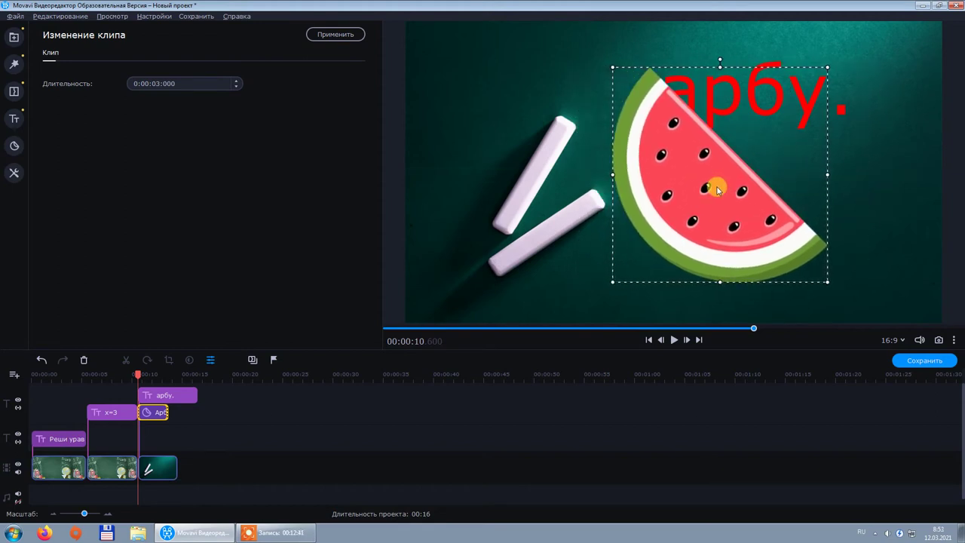
drag(828, 64, 748, 148)
drag(645, 220, 858, 248)
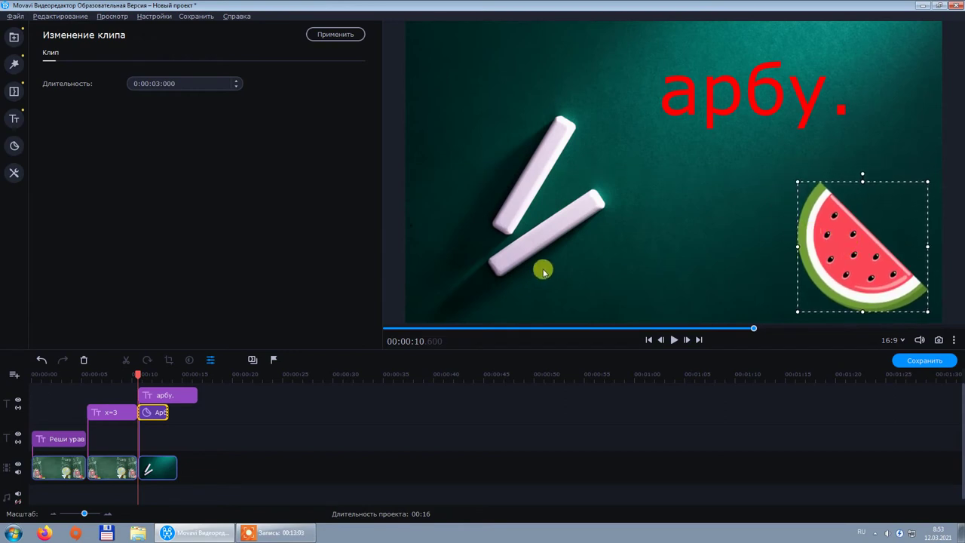
- Extend the Доска clip to about 6.25 seconds and stretch the арбу. title and watermelon sticker to its end
click(168, 468)
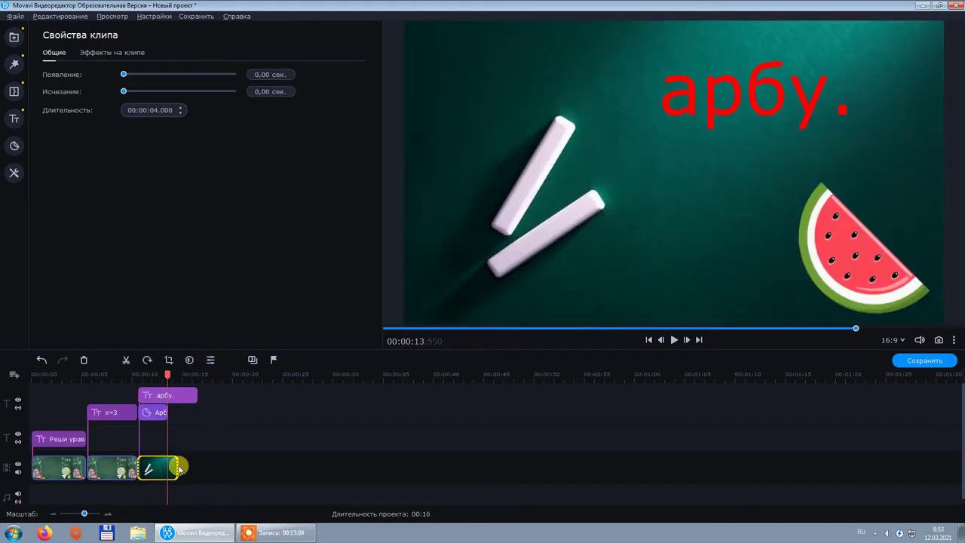
drag(176, 467, 199, 468)
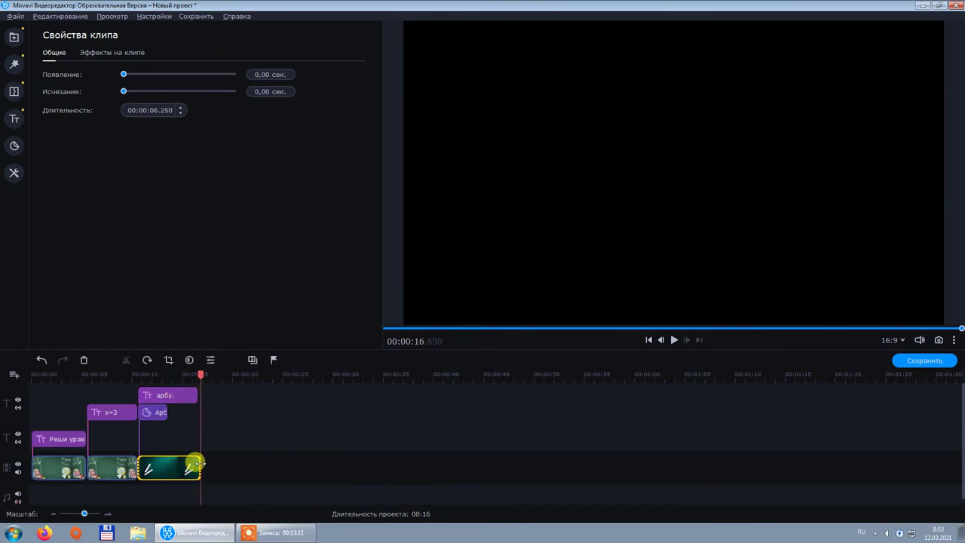
click(190, 402)
click(196, 395)
click(162, 414)
drag(162, 414, 195, 411)
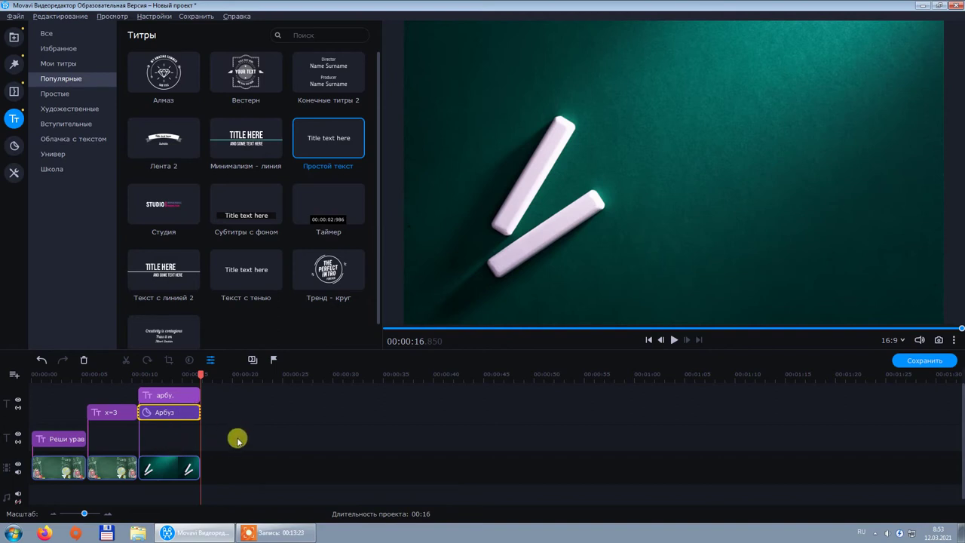
- Add a Простой текст title at the start of the Доска clip and replace its placeholder text with the letter З
click(170, 394)
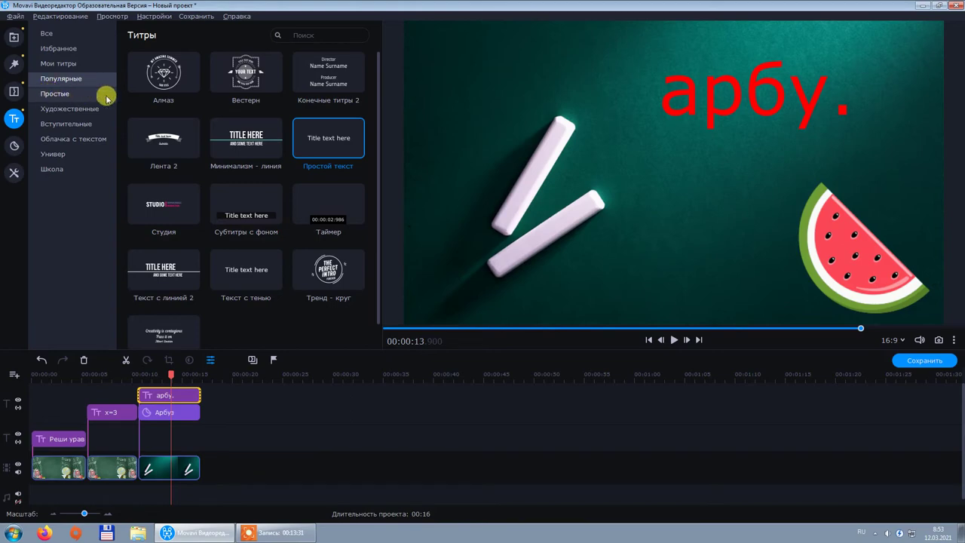
drag(335, 140, 137, 426)
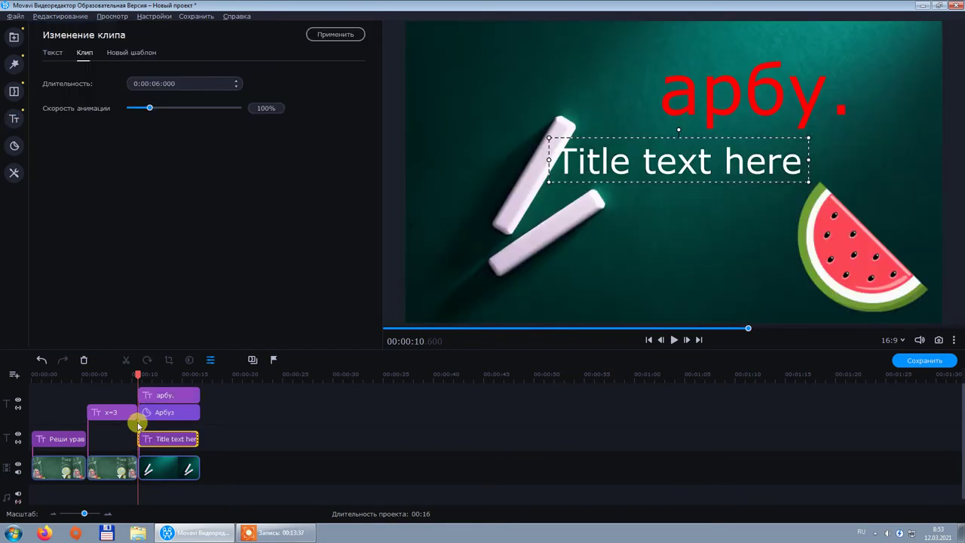
double_click(697, 160)
drag(784, 160, 581, 176)
key(BackSpace)
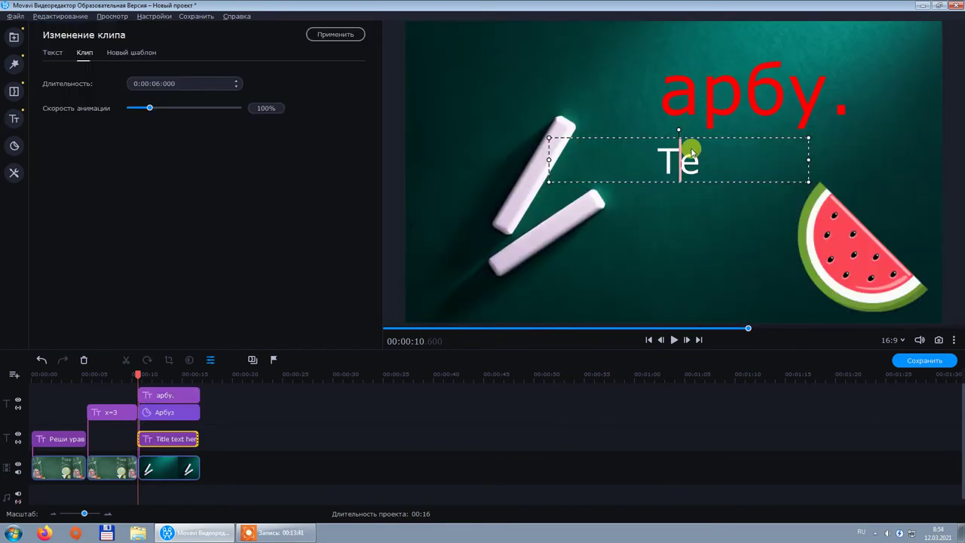
key(ctrl+a)
text(3)
- Format the letter З in bold blue at size 200 and place it over the dot of арбу
click(712, 263)
click(693, 159)
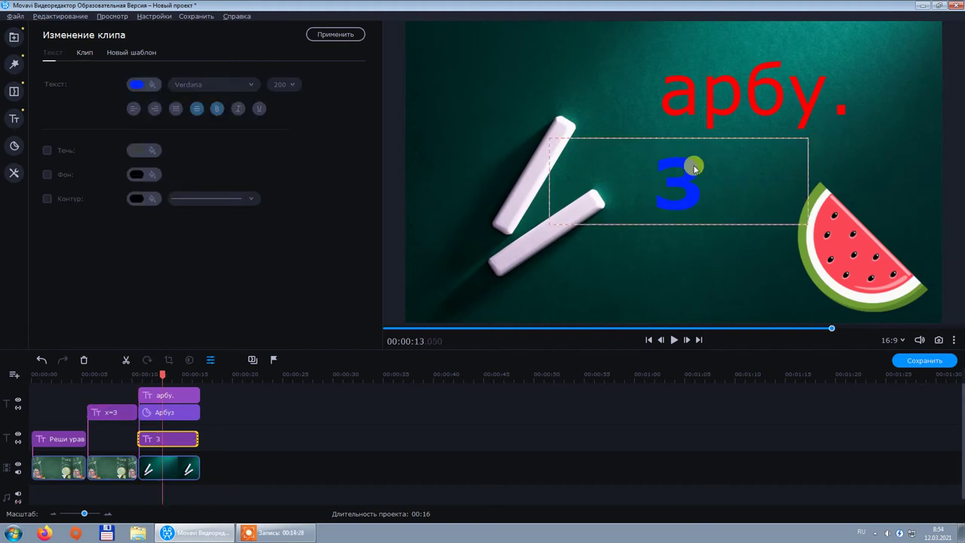
drag(685, 168, 858, 81)
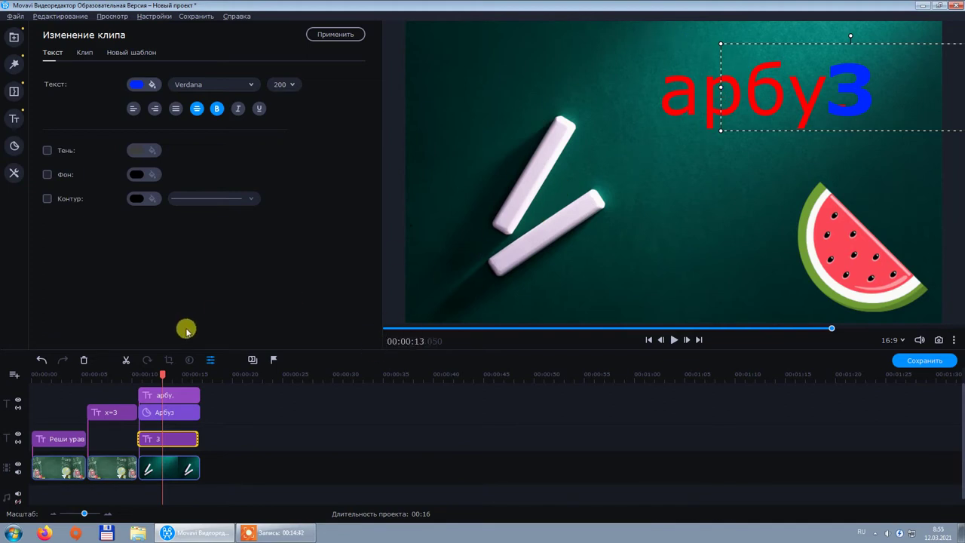
- Trim the start of the З title to about 14.5 seconds on the timeline and play back the арбу. segment
click(154, 442)
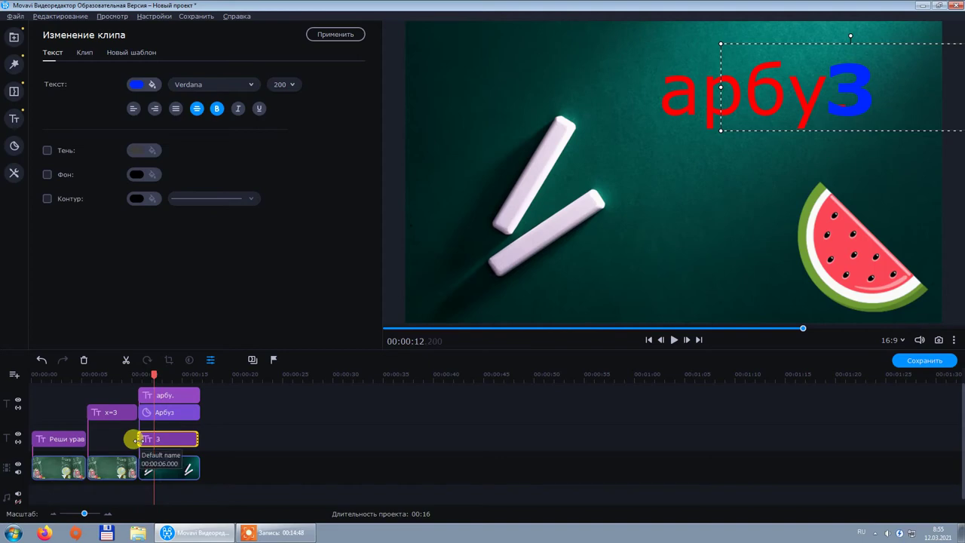
click(133, 439)
click(148, 440)
drag(146, 440, 175, 439)
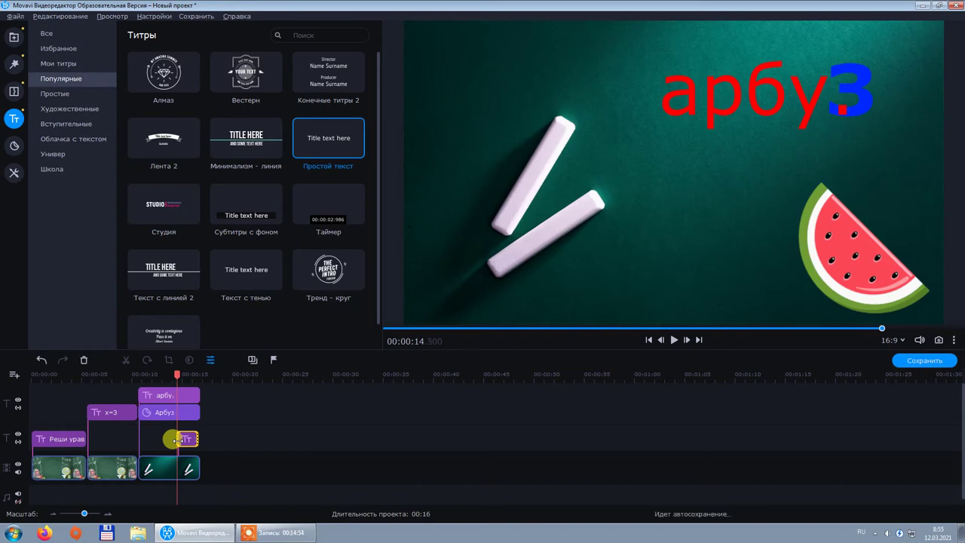
drag(176, 374, 140, 374)
click(675, 340)
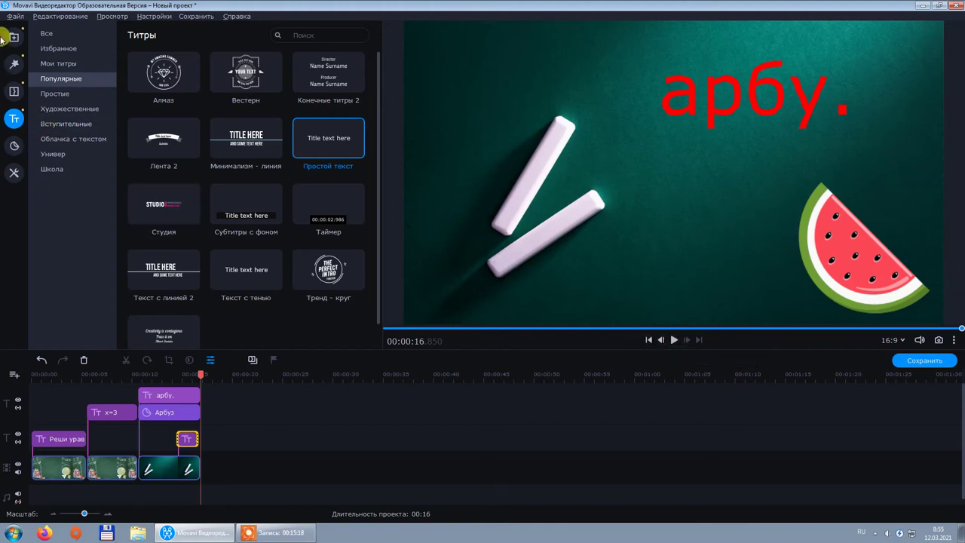
- Preview the popular transitions, add Волна - плавно between the first two chalkboard clips and check it in playback
click(14, 92)
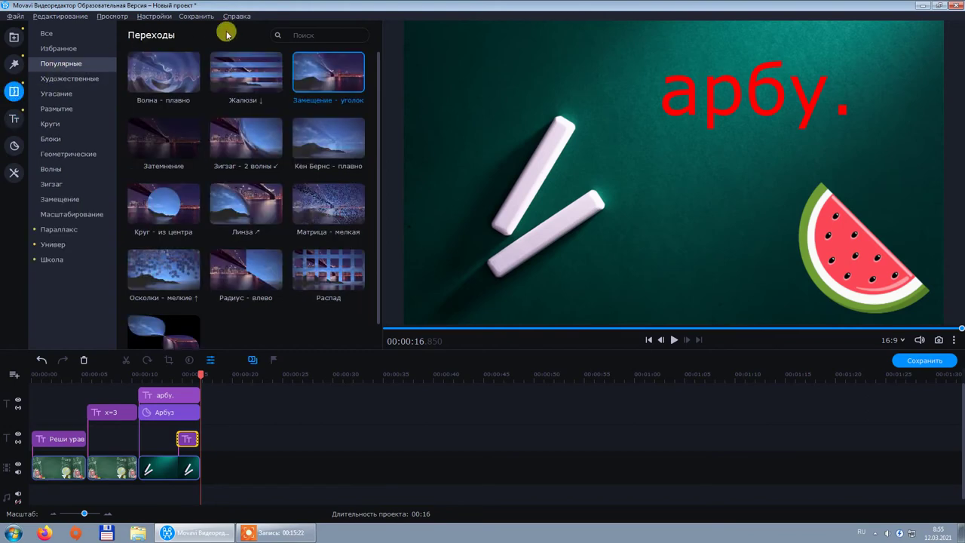
click(184, 83)
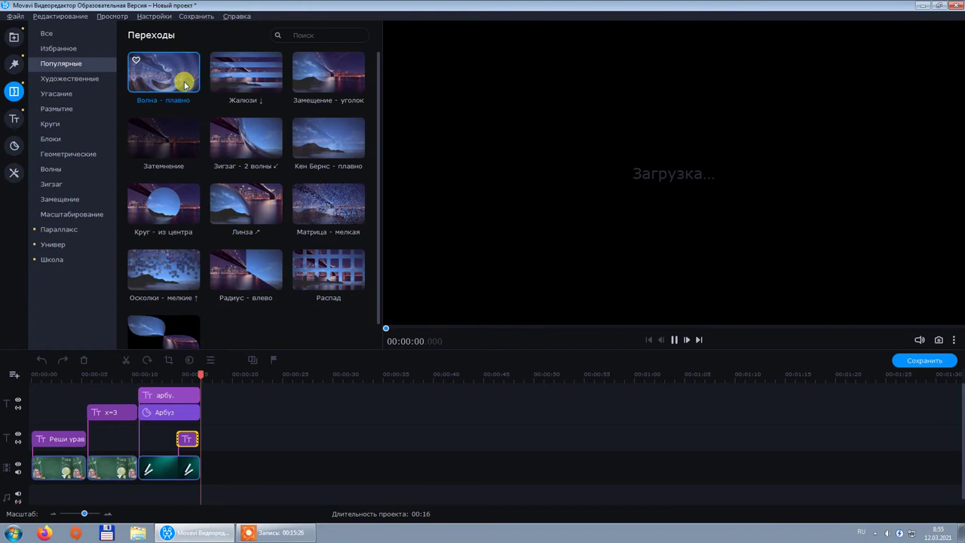
click(230, 83)
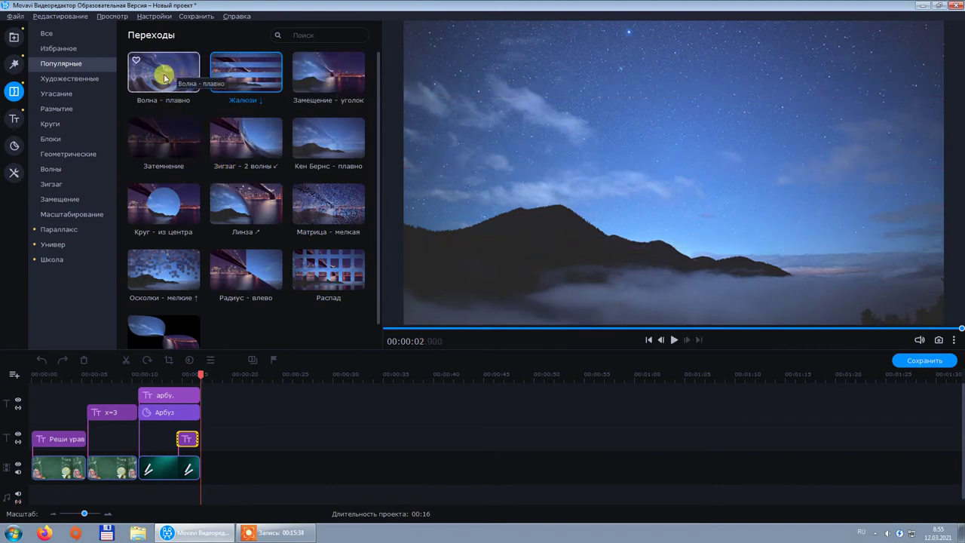
drag(162, 78, 76, 454)
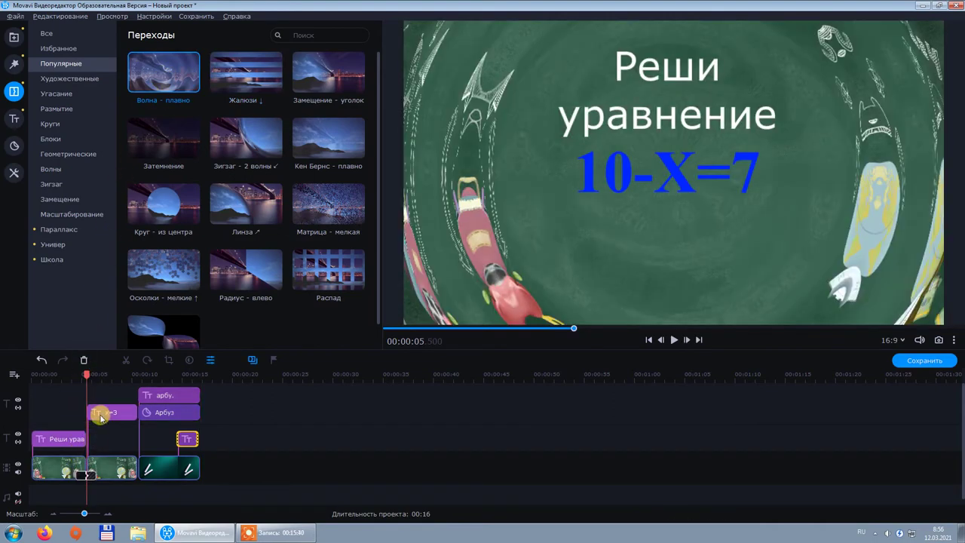
drag(85, 374, 70, 375)
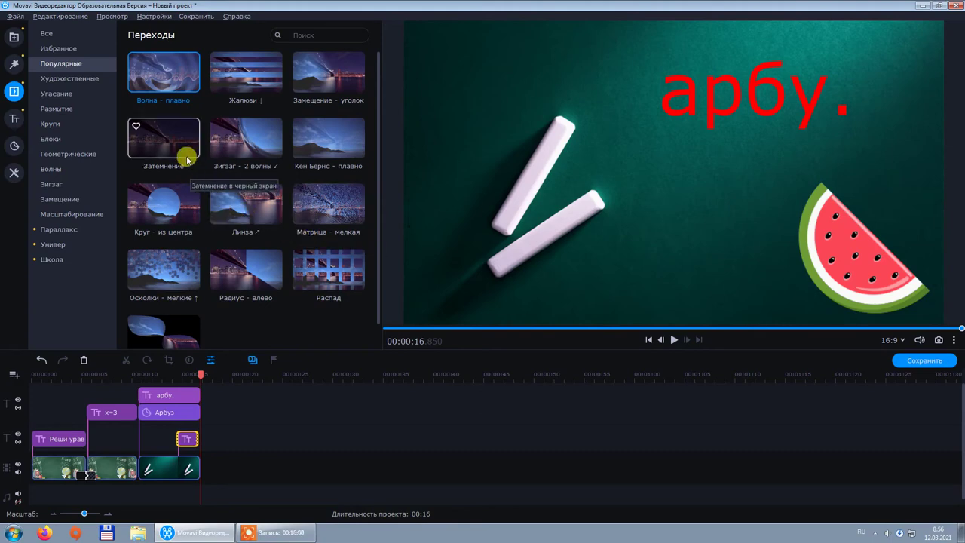
- Add the Замещение - уголок transition between the second chalkboard clip and the Доска clip and play it back
mouse_move(301, 65)
mouse_down()
mouse_move(248, 209)
mouse_move(129, 425)
mouse_move(129, 459)
mouse_up()
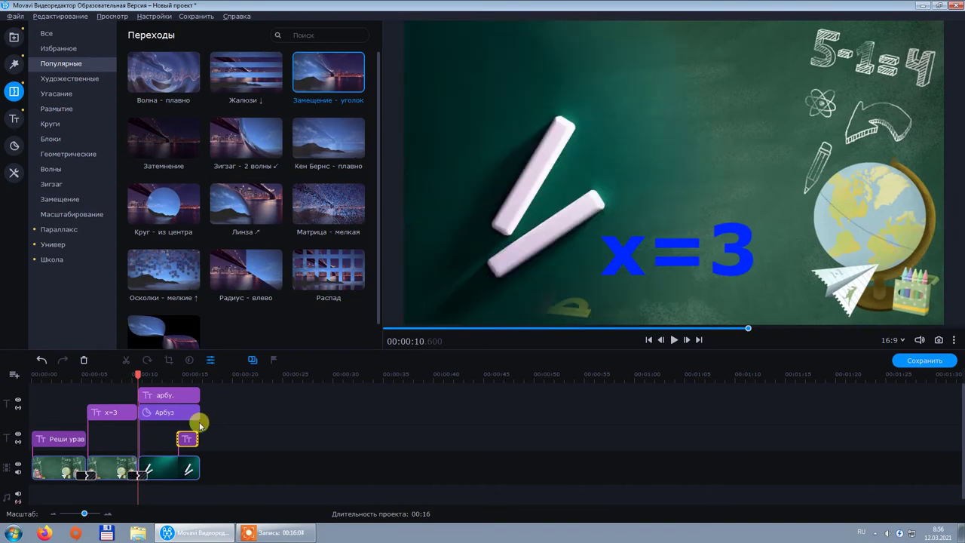
click(674, 340)
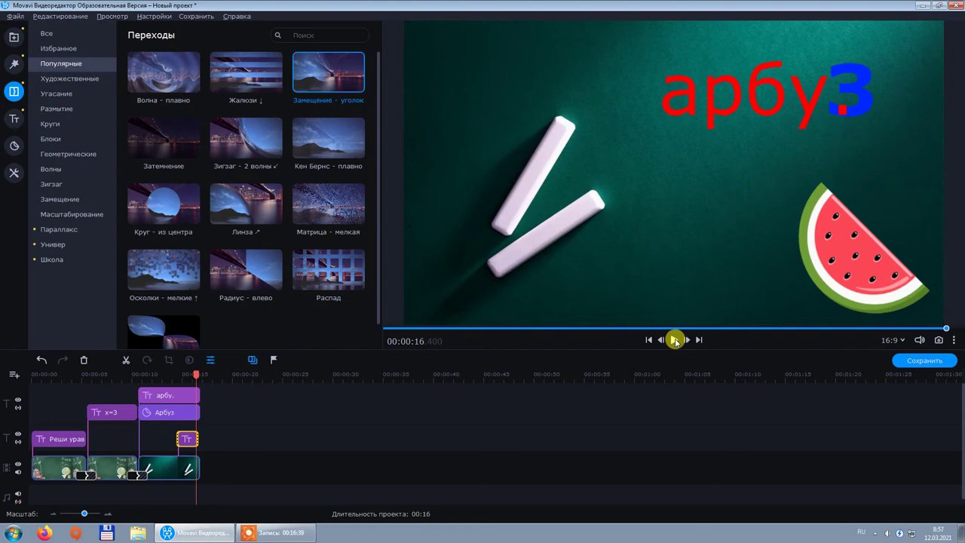
click(251, 361)
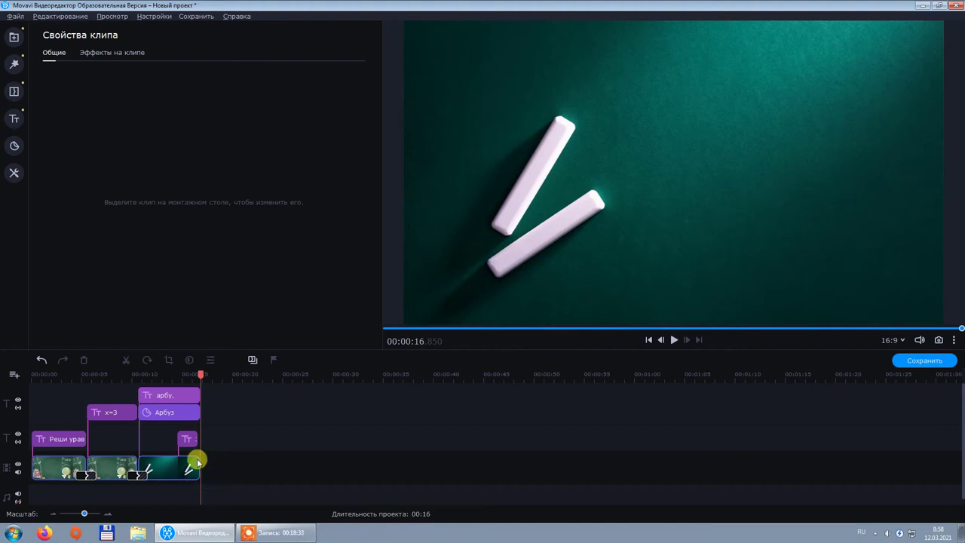
- Append the Синий градиент background after the Доска clip
click(14, 144)
click(15, 37)
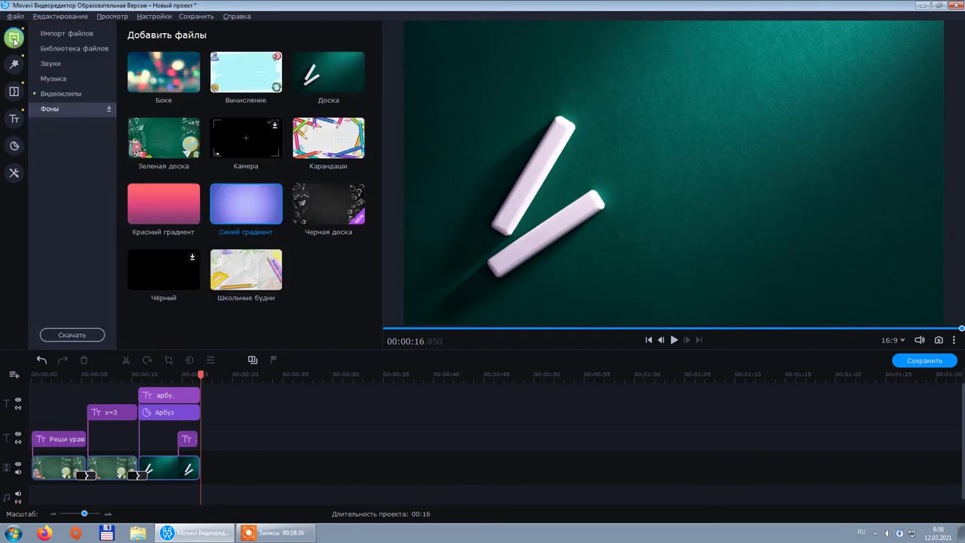
drag(246, 202, 220, 468)
- Add the Заголовок + текст title from the Простые category above the start of the Синий градиент clip
click(14, 118)
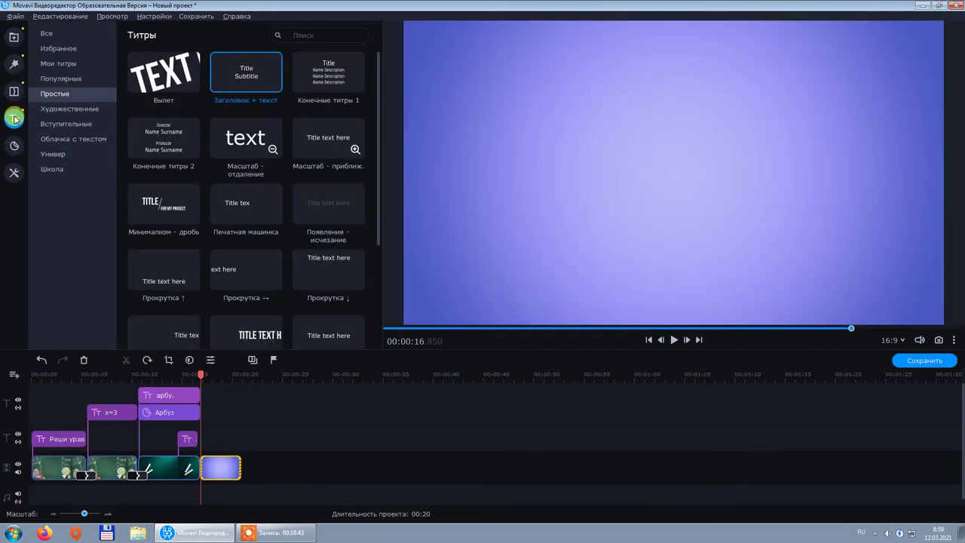
click(85, 78)
click(82, 93)
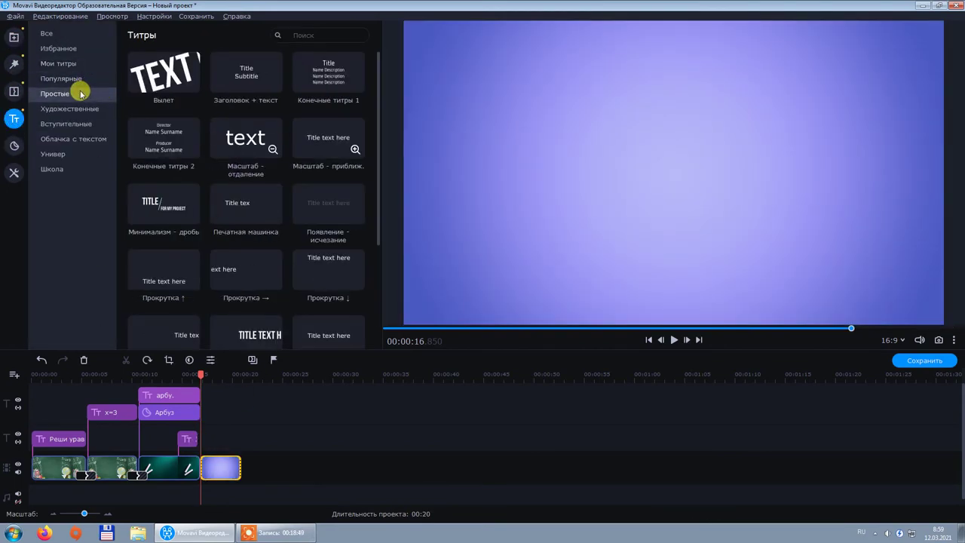
drag(246, 72, 198, 420)
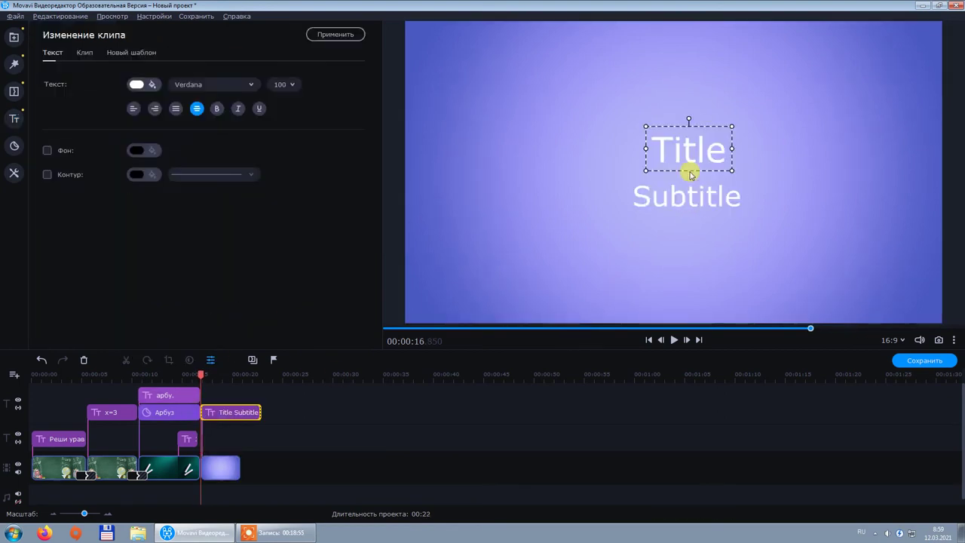
- Clear the Title and Subtitle placeholders and enter Кто автор as the first line
double_click(666, 148)
drag(732, 127, 787, 100)
double_click(749, 153)
key(BackSpace)
double_click(732, 194)
key(BackSpace)
text(Кто автор)
- Widen the text box and complete the question with the second line стихотворения?
drag(749, 177, 862, 119)
drag(698, 151, 558, 132)
double_click(565, 133)
double_click(671, 202)
click(675, 201)
text(стихотворения)
drag(718, 228, 905, 230)
text(?)
- Format the question Кто автор стихотворения? in black bold Times New Roman and move it slightly higher on the frame
drag(480, 97, 822, 211)
drag(829, 213, 108, 64)
click(144, 84)
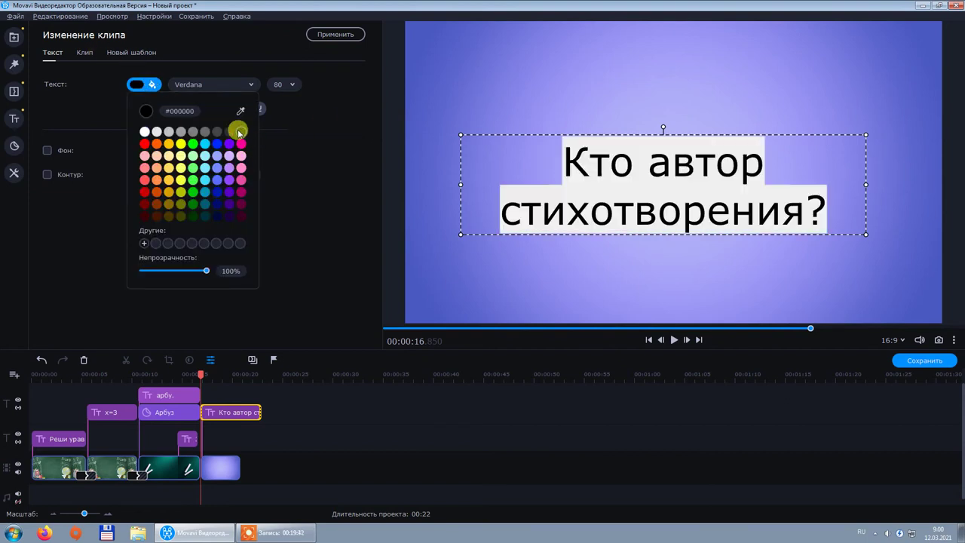
click(214, 85)
click(226, 97)
click(217, 108)
click(814, 111)
drag(719, 166, 724, 144)
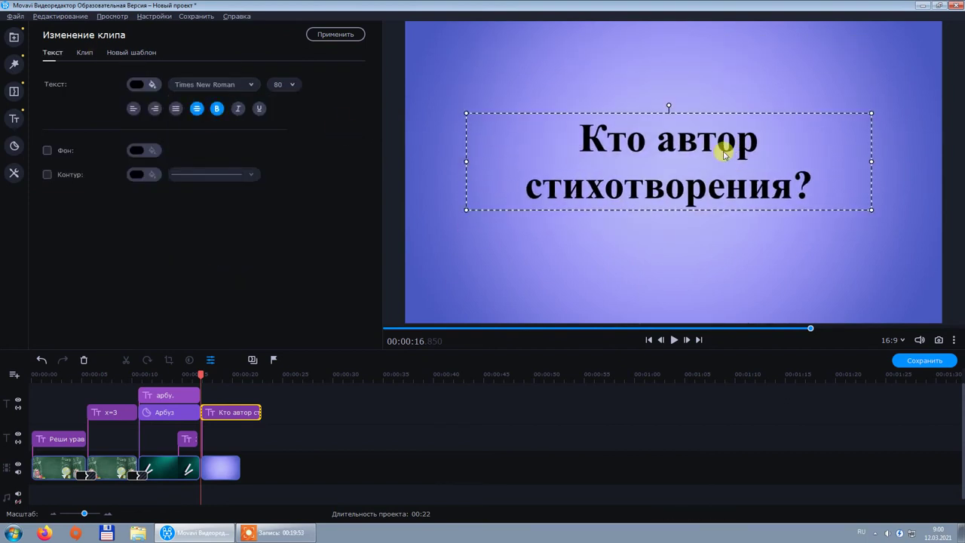
- Add a second text title at the start of the Синий градиент clip and open its placeholder text for editing
click(14, 118)
drag(243, 243, 200, 409)
double_click(670, 164)
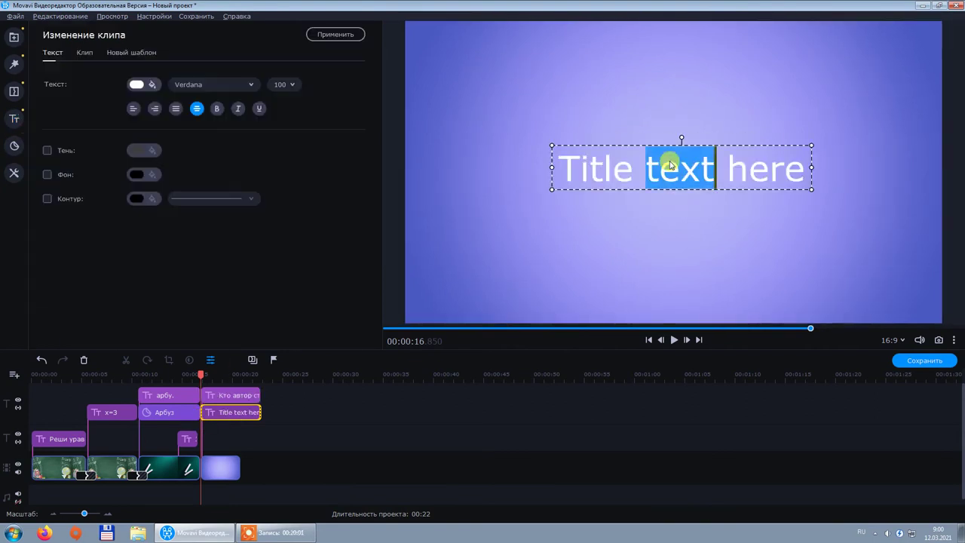
- Replace the placeholder with the verse Белая берёза / Под моим окном / Принакрылась снегом, / Точно серебром…
key(ctrl+a)
text(Белая берёза)
key(Return)
text(Под моим)
key(Return)
text(окном)
key(Return)
text(Прик)
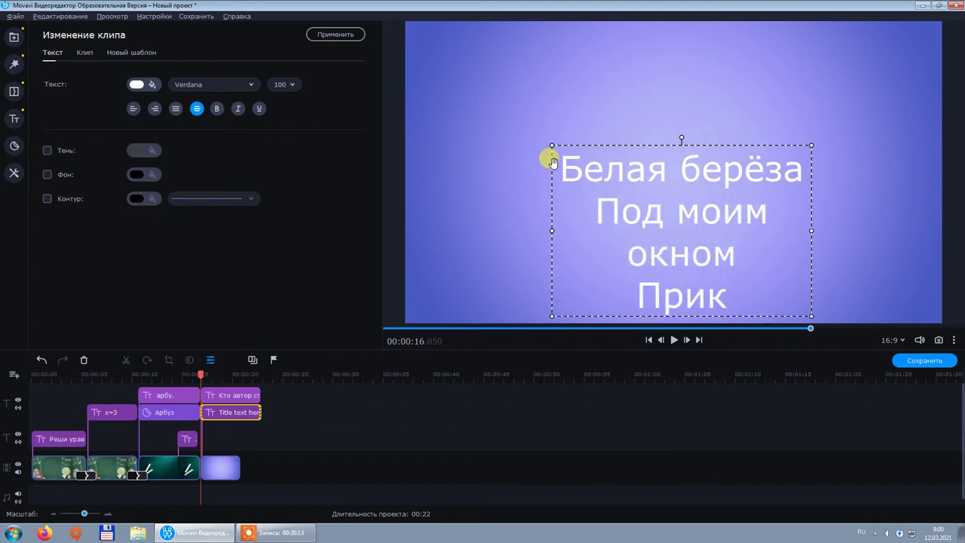
key(BackSpace)
text(накрылас)
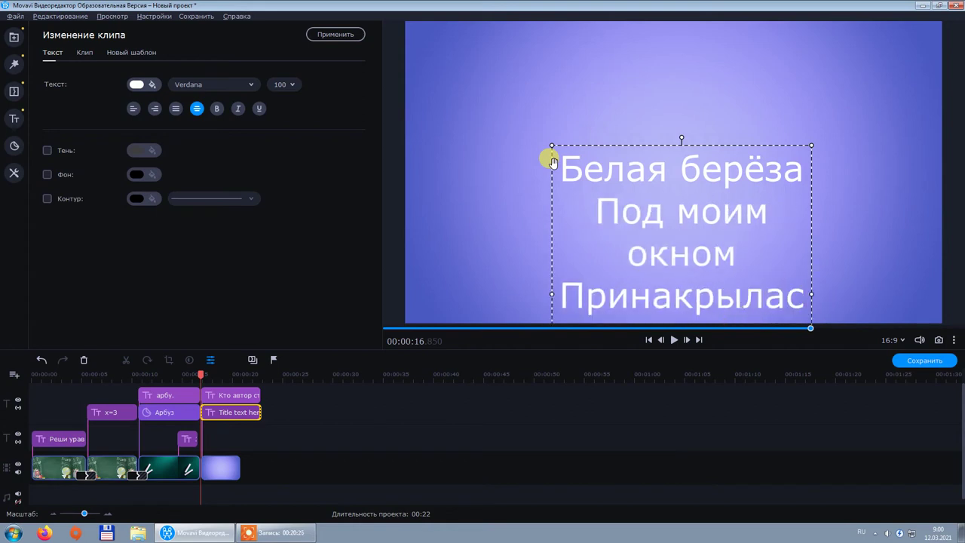
- Widen the verse's text box so each line fits on one row and move it up to the frame's middle
drag(559, 150, 802, 312)
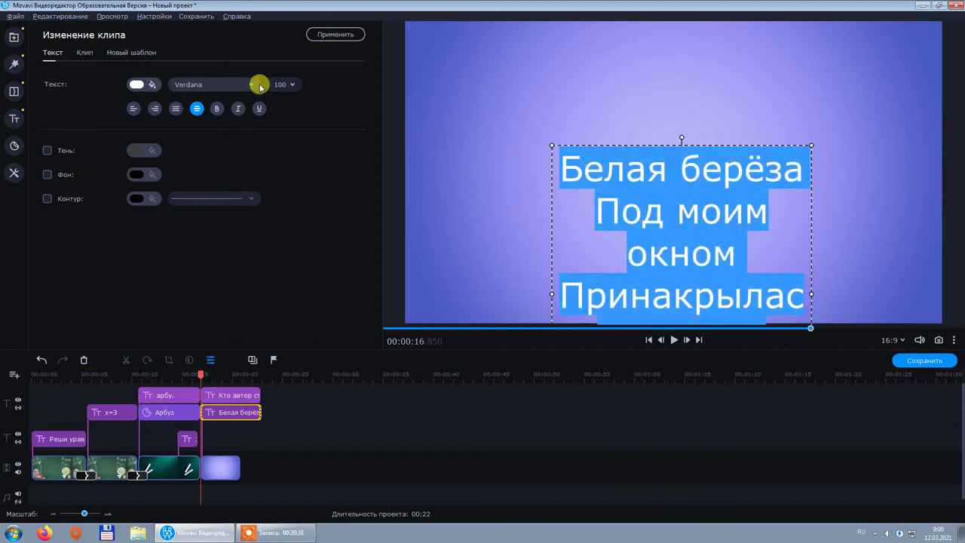
drag(550, 279, 445, 279)
drag(811, 252, 881, 249)
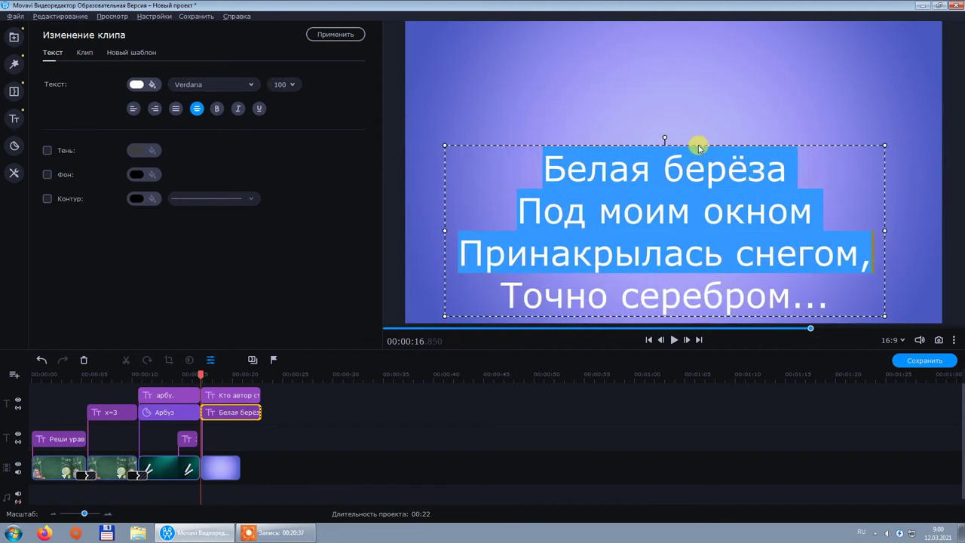
drag(666, 143, 810, 138)
click(806, 128)
click(805, 128)
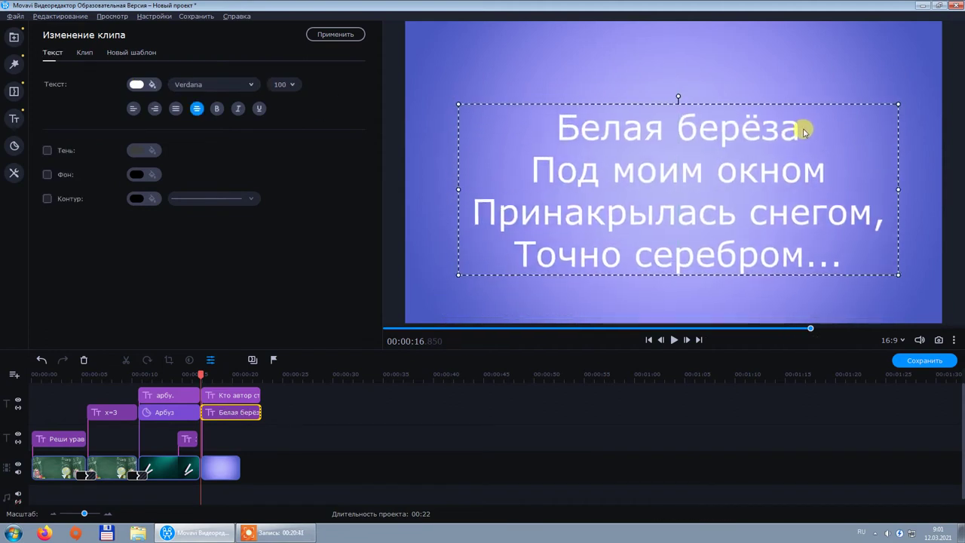
- Format the whole verse in italic Times New Roman
double_click(556, 125)
key(ctrl+a)
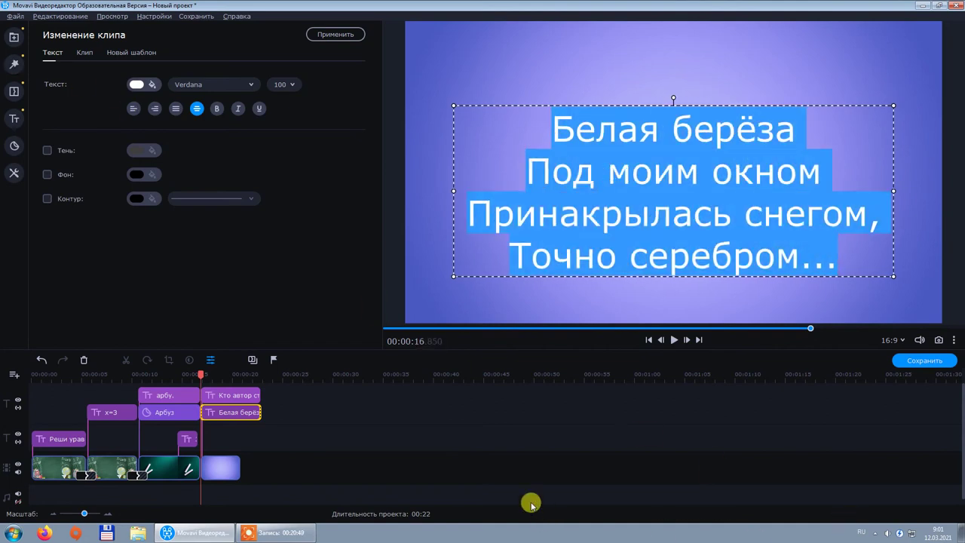
click(237, 109)
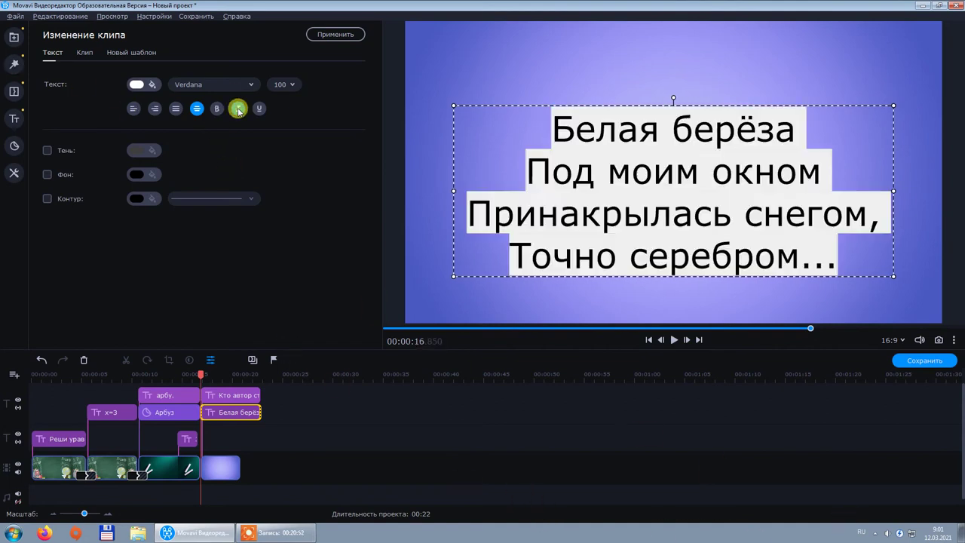
click(278, 533)
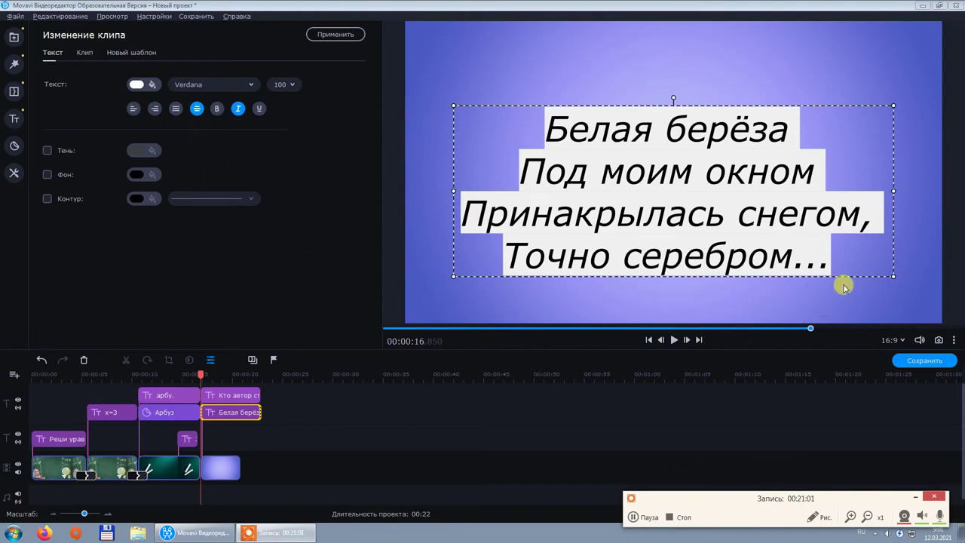
click(242, 84)
click(224, 100)
click(239, 109)
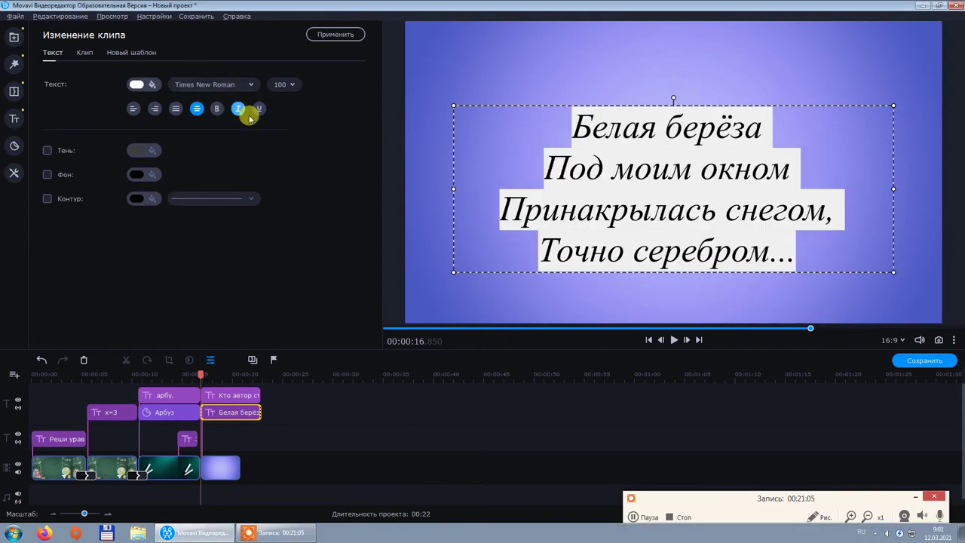
- Add a Простой текст title on the title track above the Синий градиент clip
click(860, 294)
click(14, 121)
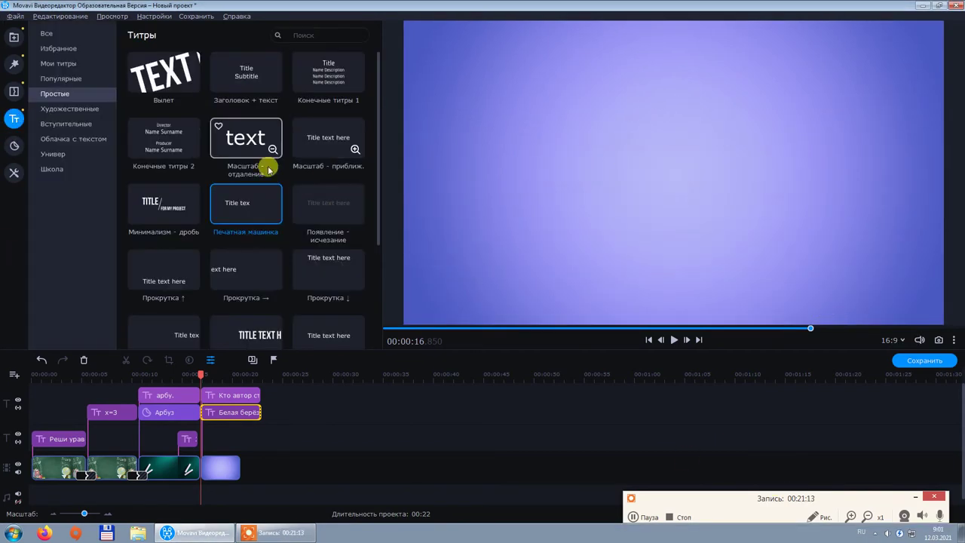
click(75, 78)
drag(320, 138, 226, 439)
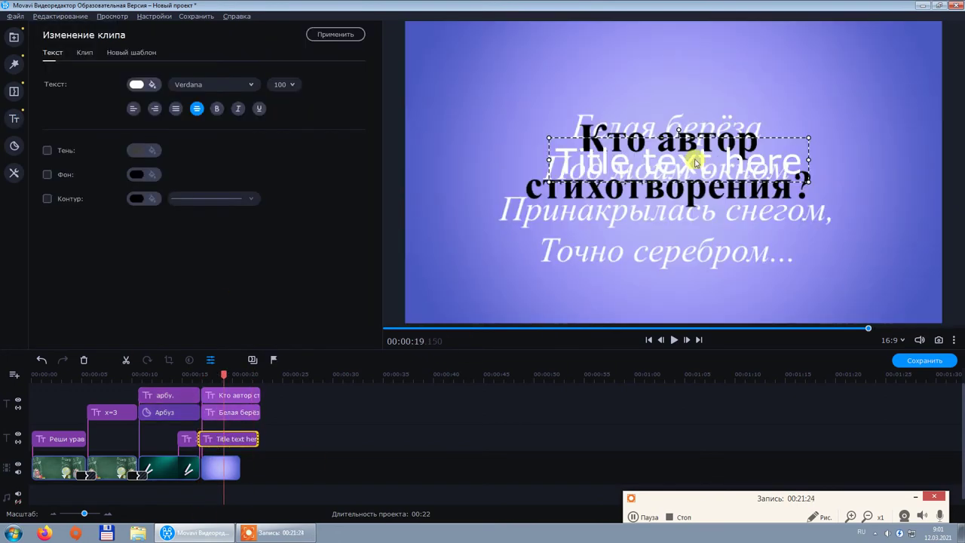
- Move the new title's text box above the verse and replace its placeholder with С. Есенин
drag(745, 144, 832, 82)
double_click(828, 61)
key(BackSpace)
text(С. Е)
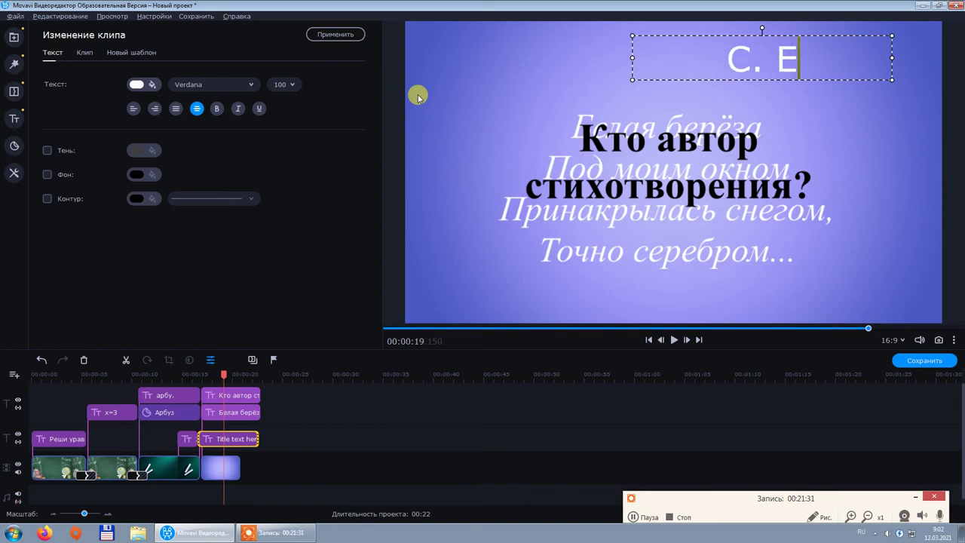
text(сниненин)
- Format the С. Есенин text in black bold Times New Roman and place it in the frame's lower-right corner
drag(855, 53, 682, 58)
click(151, 83)
click(223, 105)
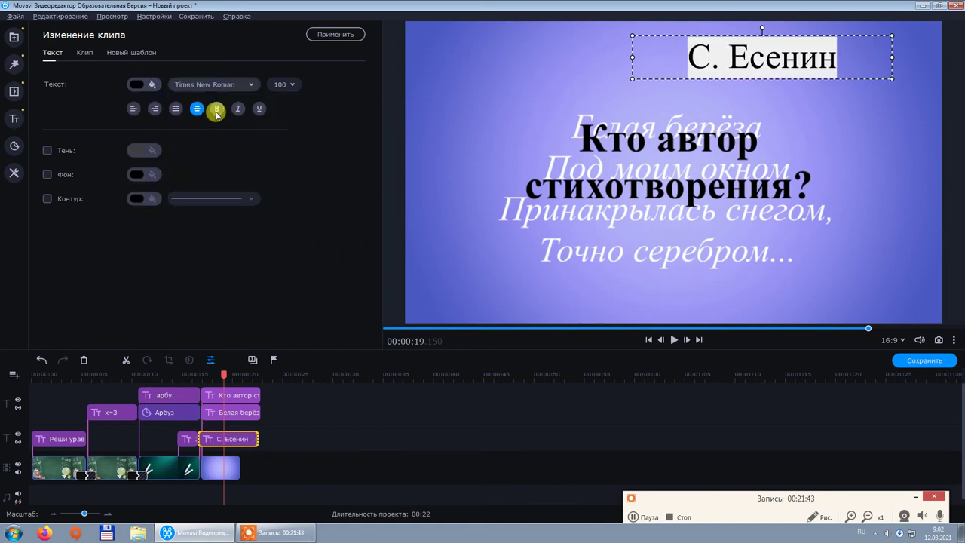
drag(856, 47, 902, 296)
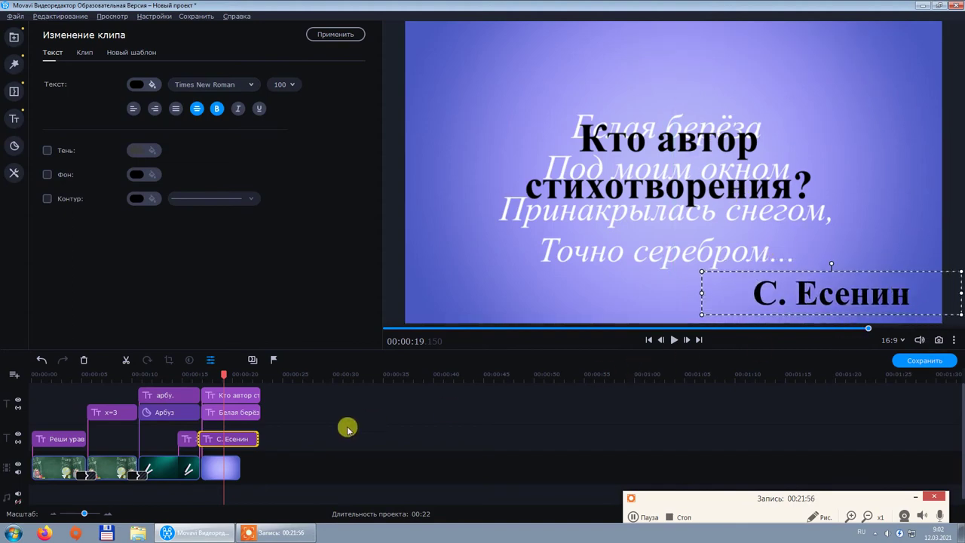
- Lengthen the Синий градиент clip to 7.2 seconds and stretch the С. Есенин title to the clip's end
click(230, 467)
drag(236, 467, 269, 461)
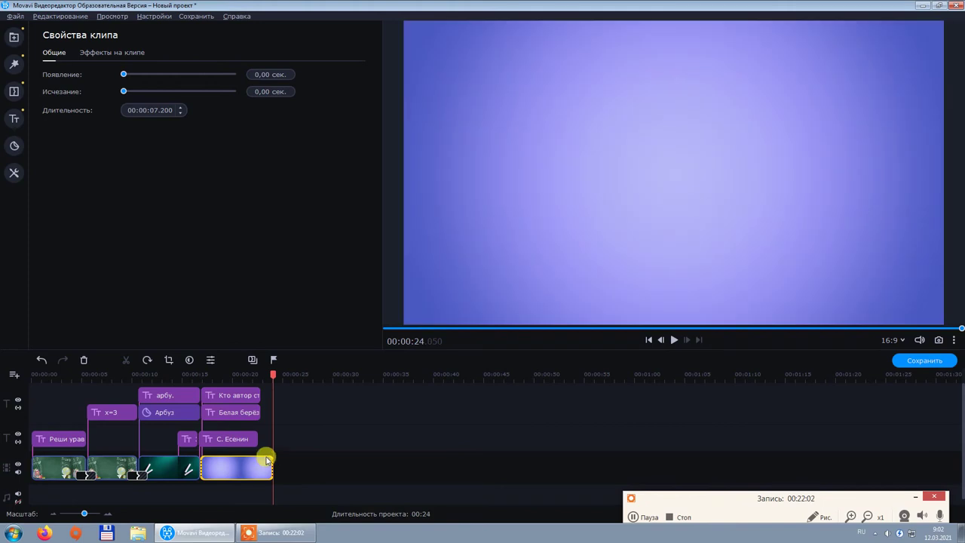
double_click(257, 443)
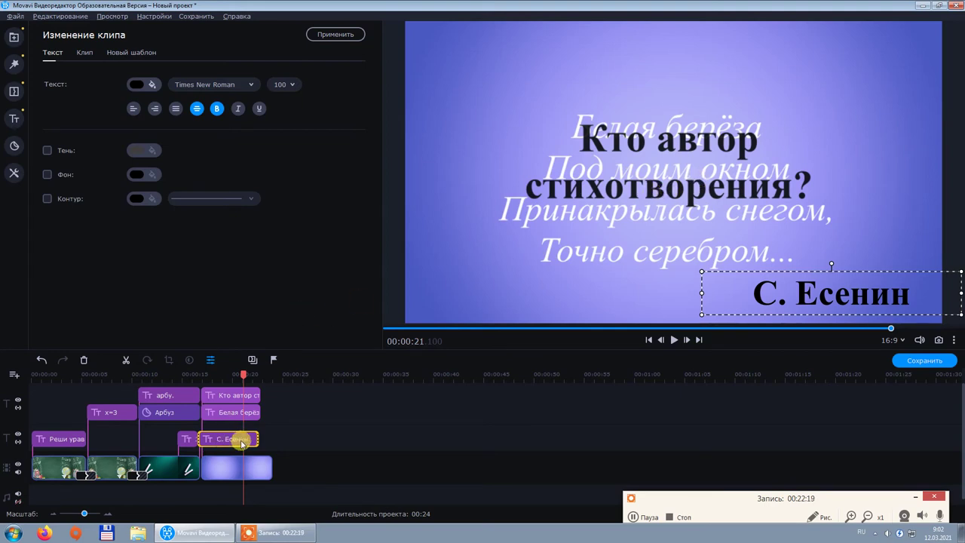
- Shorten the author-question title and trim the verse title to start where the question ends and finish with the gradient clip
drag(259, 395, 228, 395)
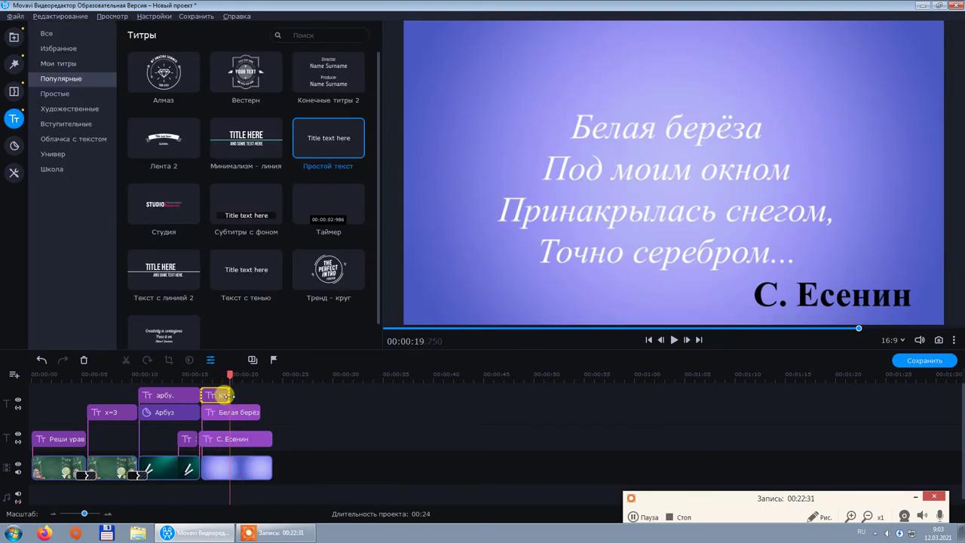
click(240, 412)
drag(198, 413, 272, 413)
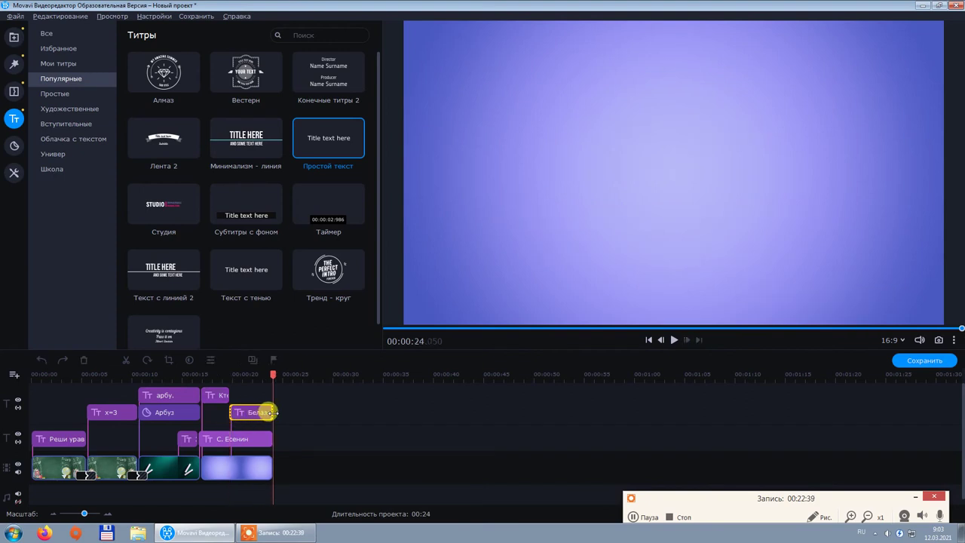
- Extend the gradient clip to end at about 27 seconds and limit the С. Есенин title to its last moments
click(204, 439)
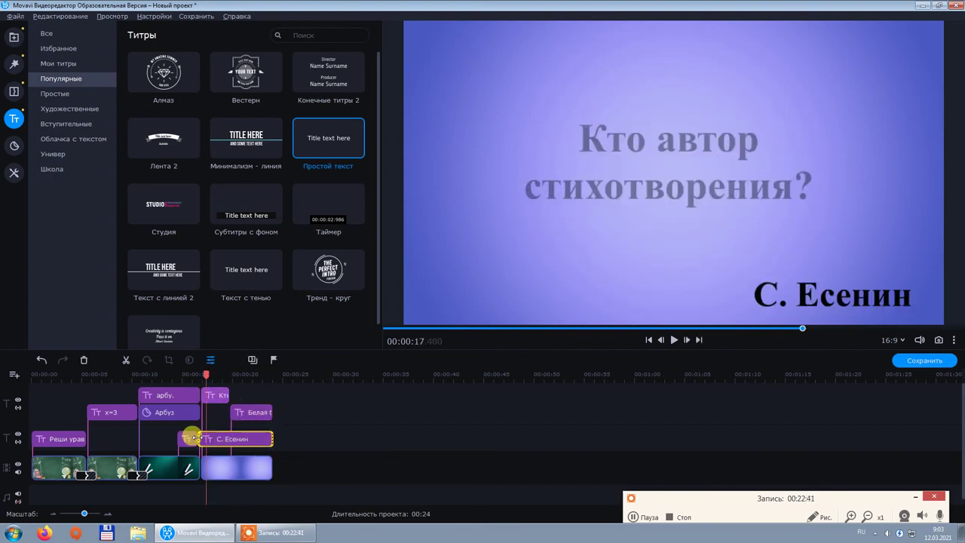
drag(195, 438, 307, 468)
click(265, 474)
click(265, 444)
click(296, 441)
- Extend the verse title to the start of the С. Есенин title and play the poem segment from its beginning
click(263, 412)
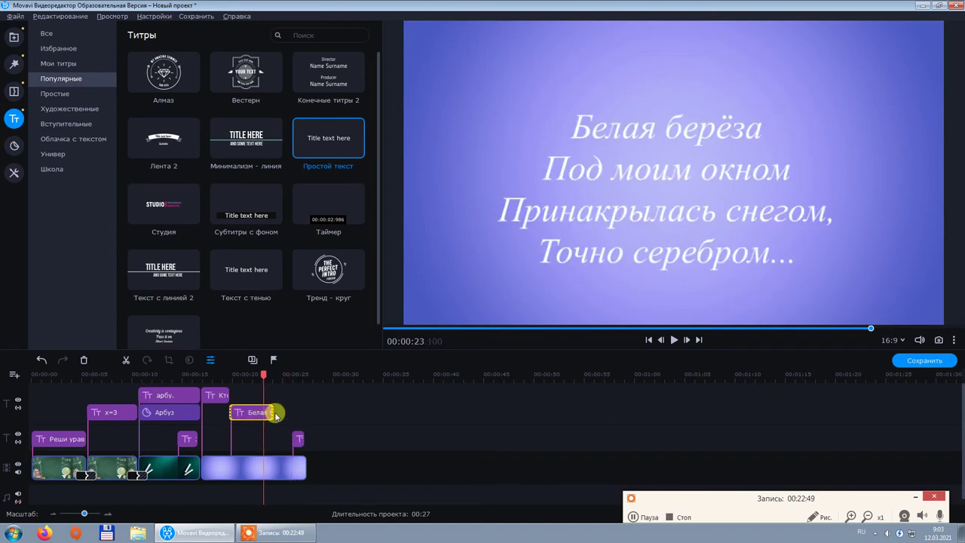
drag(273, 413, 292, 413)
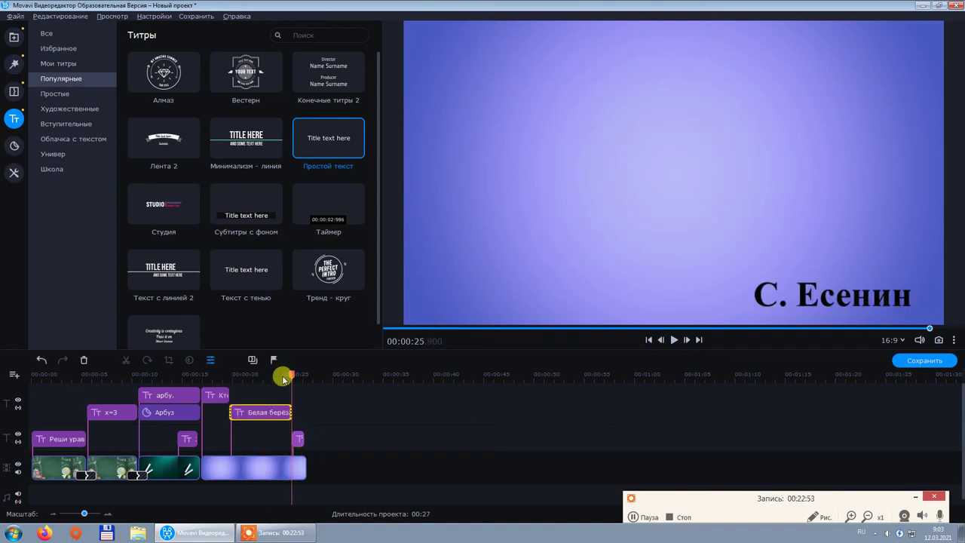
drag(289, 374, 199, 374)
click(671, 339)
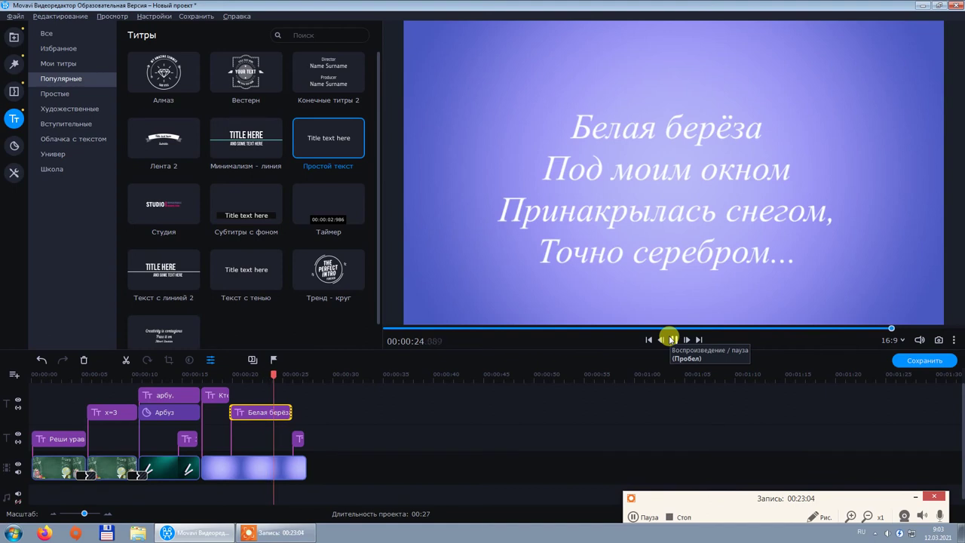
- Stretch the verse title and the С. Есенин title to the end of the gradient clip
click(278, 410)
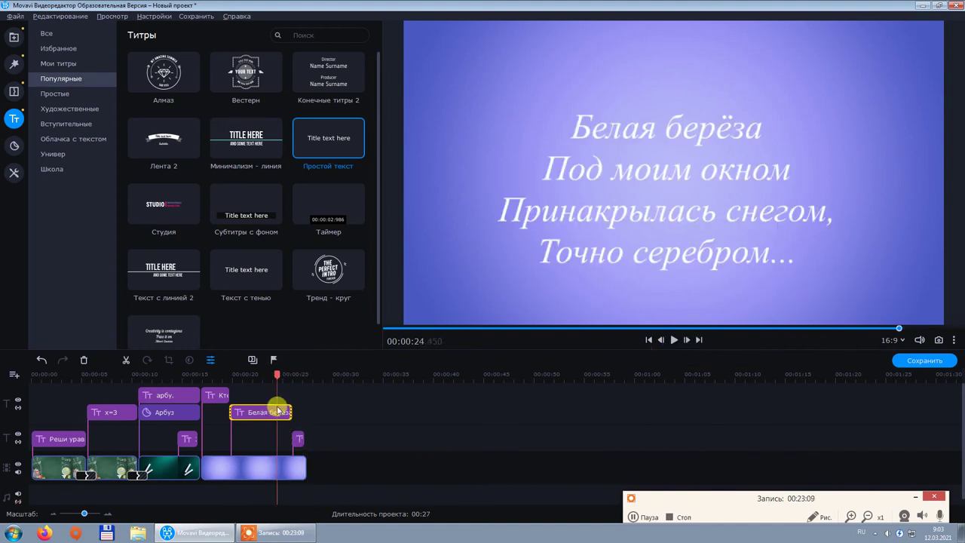
drag(289, 412, 303, 409)
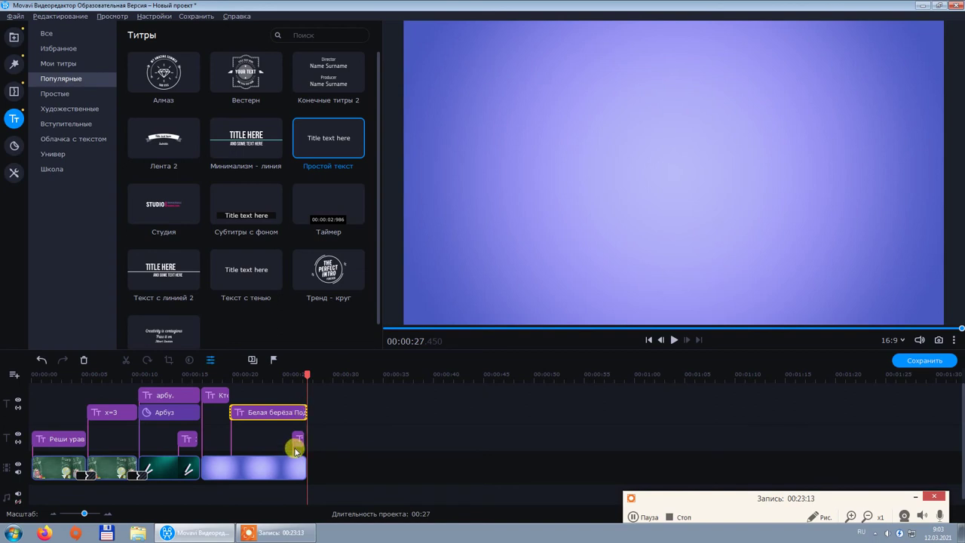
click(299, 441)
drag(299, 438, 300, 438)
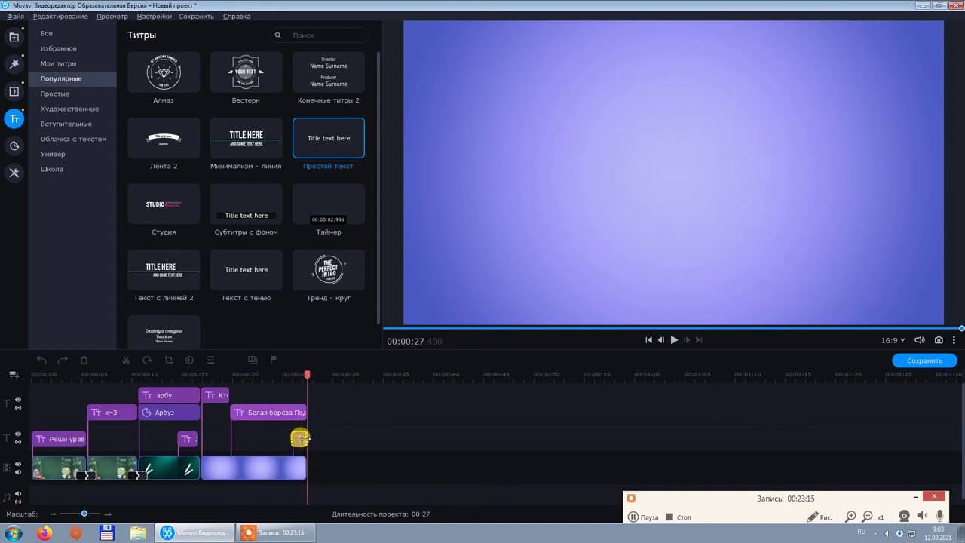
- Check the verse title's duration and animation speed, and play the poem segment from its start
click(272, 413)
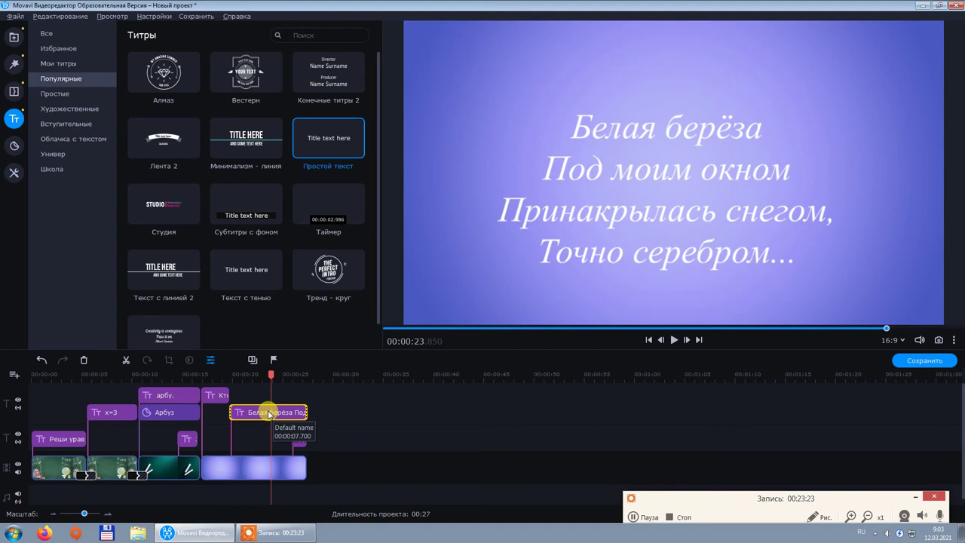
double_click(269, 413)
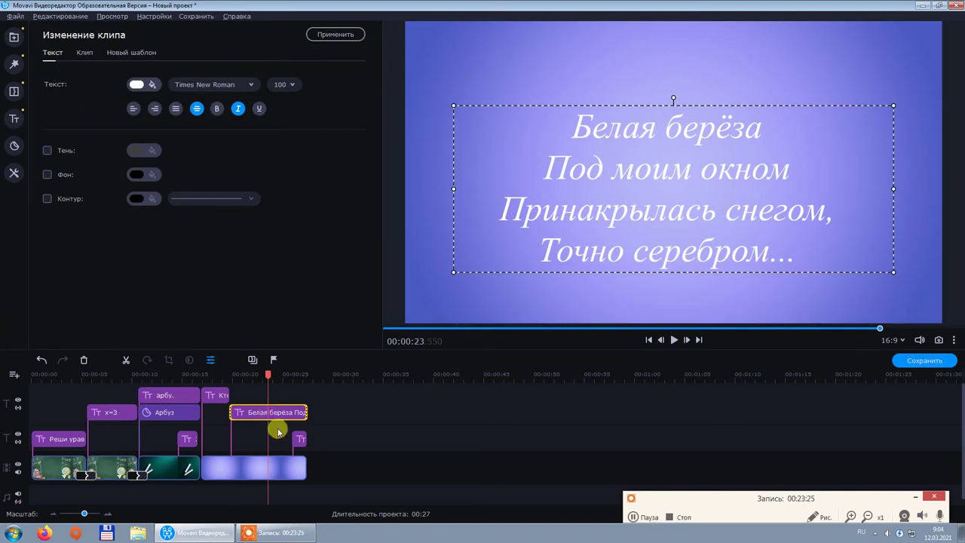
click(84, 54)
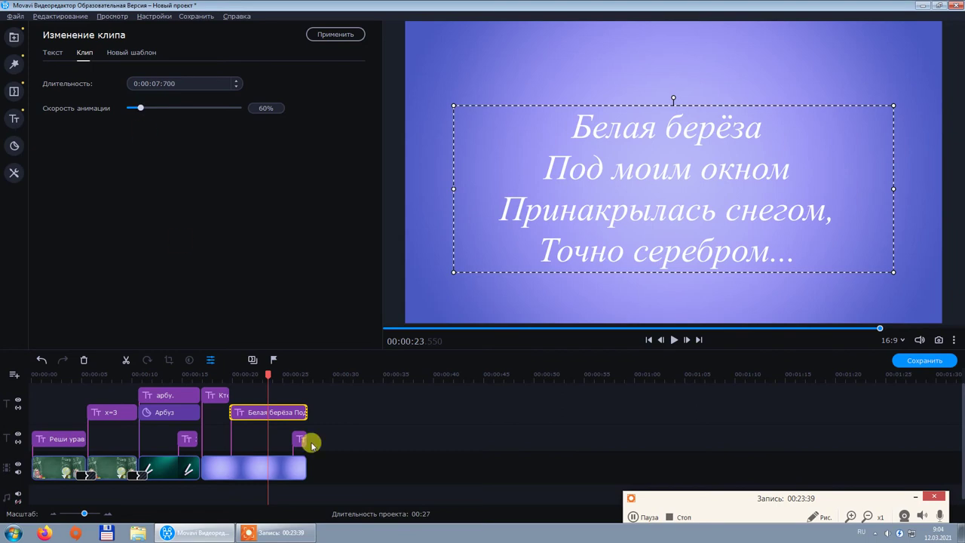
click(265, 371)
mouse_move(206, 381)
mouse_down()
mouse_move(192, 382)
mouse_move(202, 377)
mouse_up()
click(673, 339)
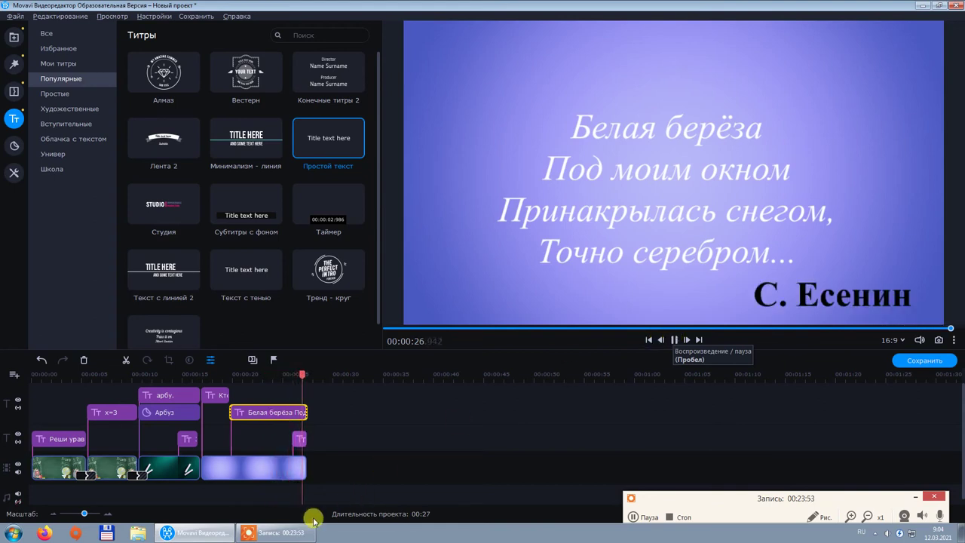
click(299, 439)
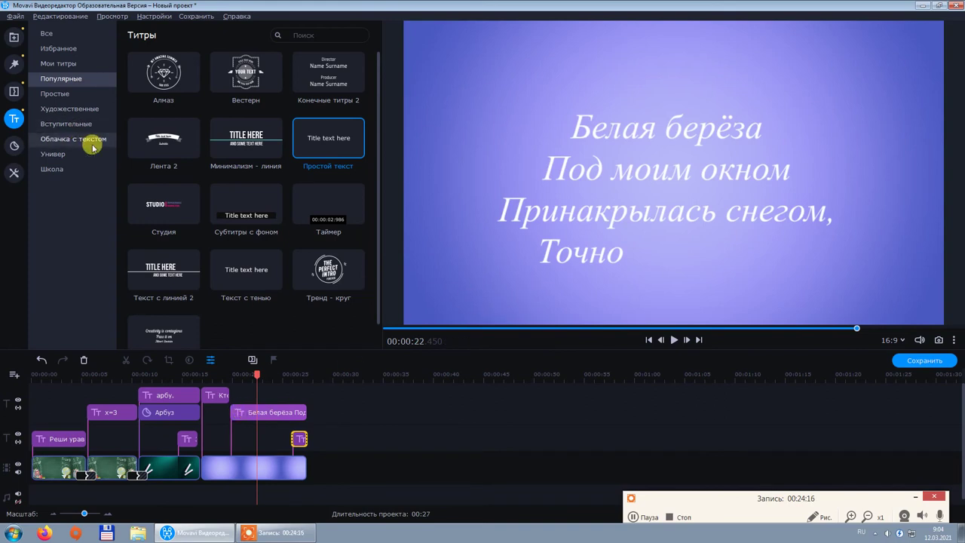
- Add the Снежинка sticker at the start of the gradient clip and shrink it into the frame's upper-right corner
click(13, 145)
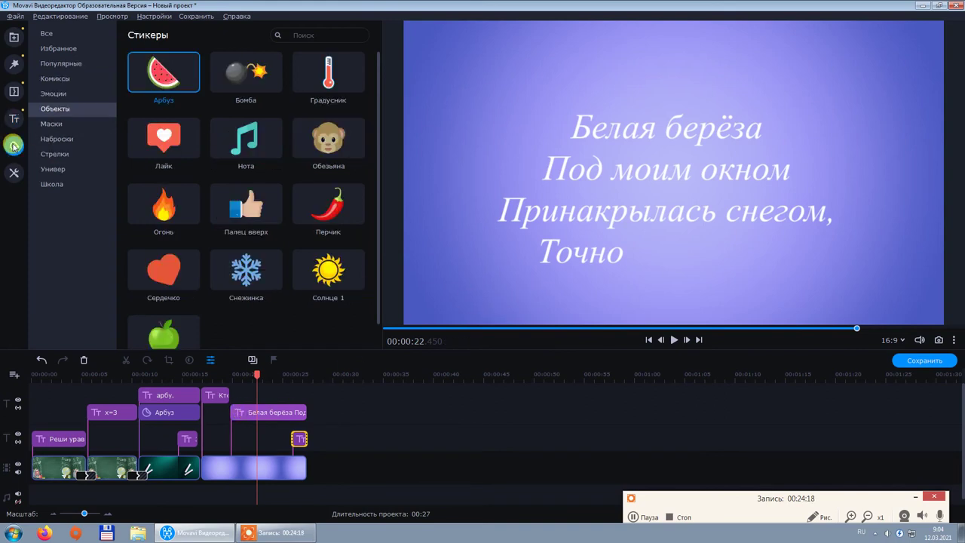
drag(245, 270, 201, 427)
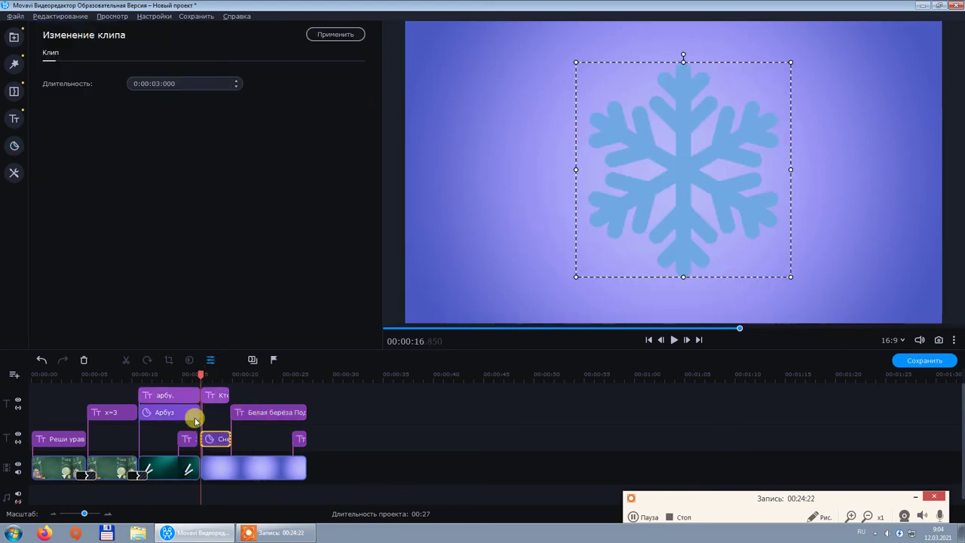
drag(791, 61, 665, 185)
drag(632, 232, 466, 273)
drag(502, 225, 487, 242)
drag(424, 272, 894, 62)
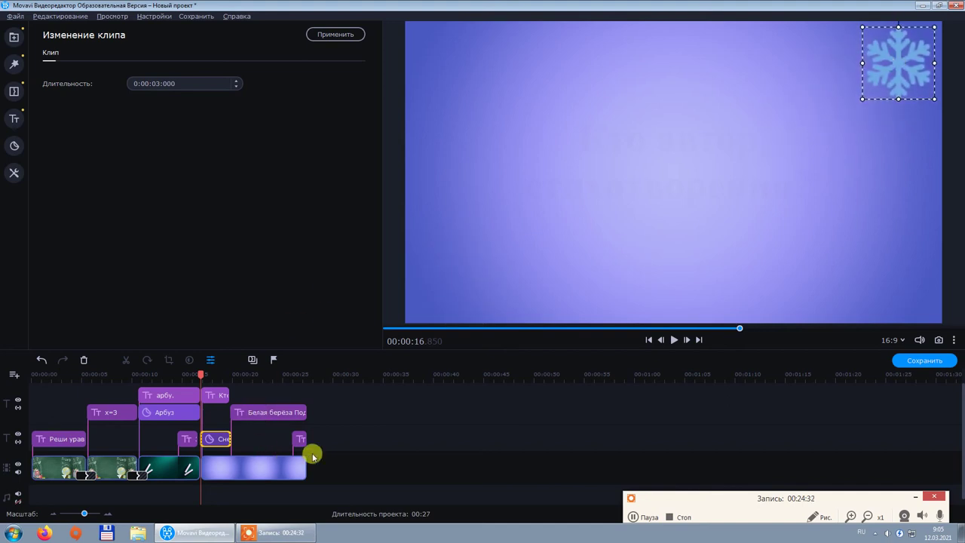
- Stretch the Снежинка sticker across the whole gradient clip and play the poem segment
click(674, 339)
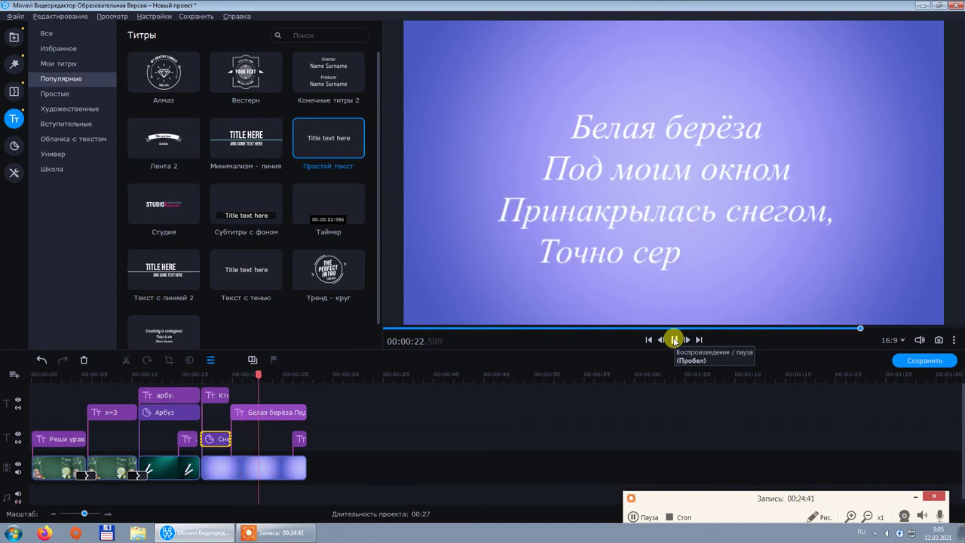
drag(226, 438, 301, 441)
click(255, 375)
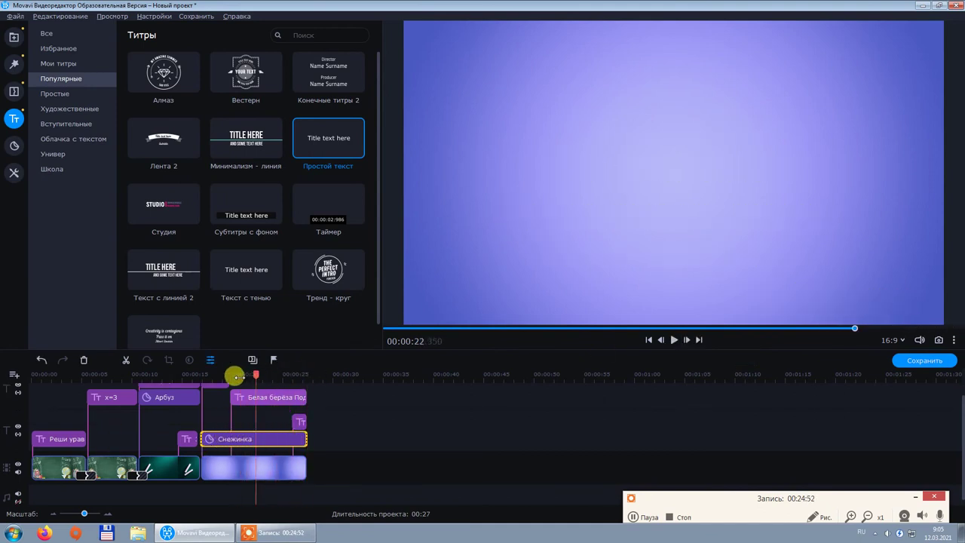
click(200, 375)
click(674, 339)
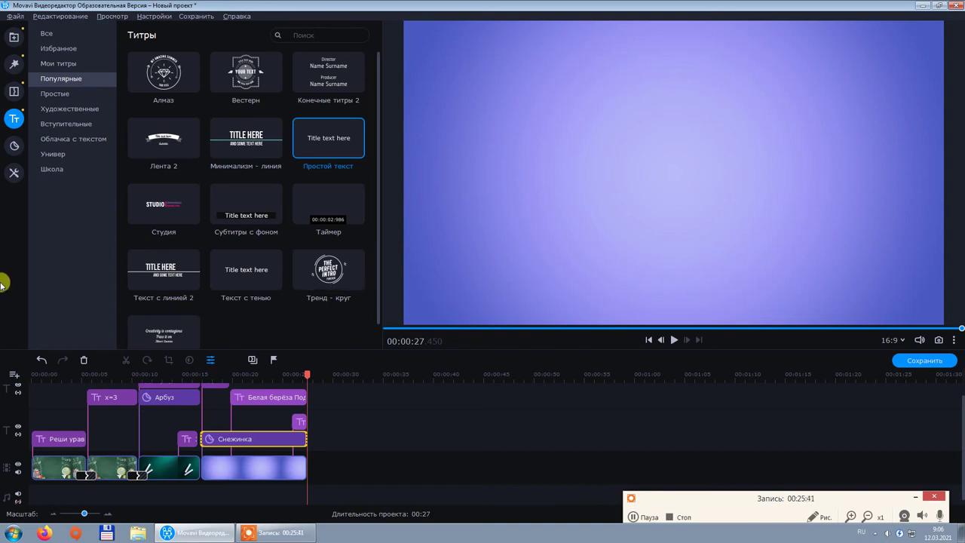
- Append another Синий градиент background after the poem segment and add a Простой текст title at its start
click(13, 39)
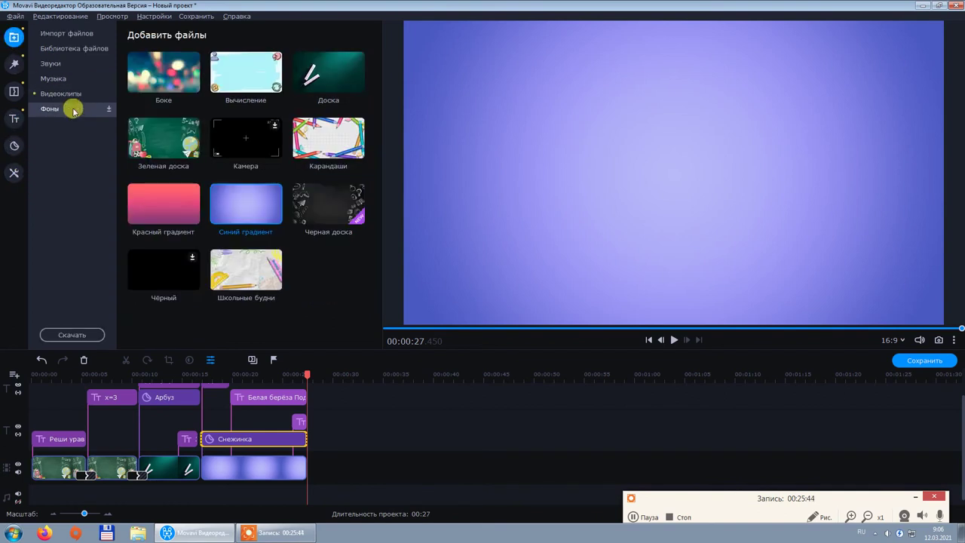
drag(248, 204, 306, 460)
click(13, 120)
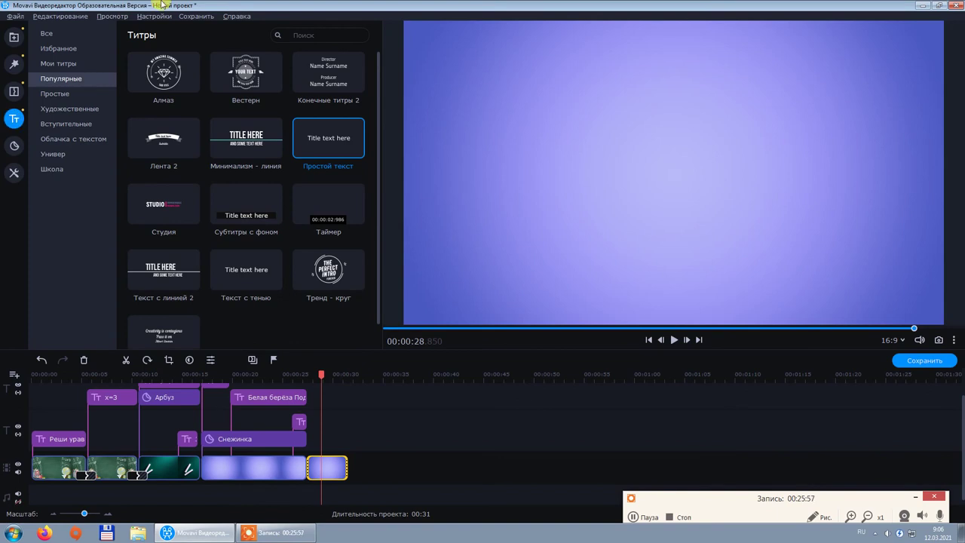
drag(328, 138, 311, 442)
- Replace the new title's placeholder with Прибор, с помощью которого можно
drag(797, 164, 555, 157)
key(BackSpace)
text(Прибо)
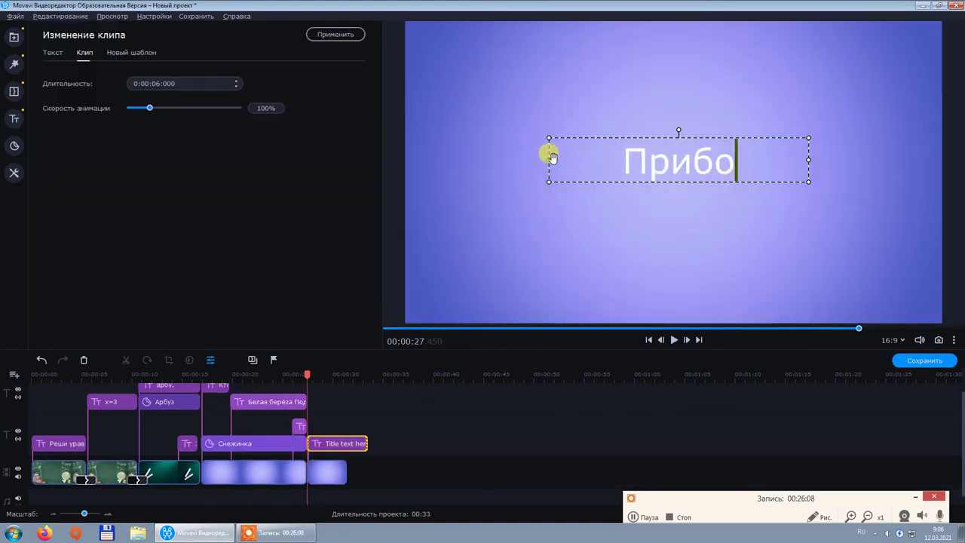
text(р, с помощью которог можно)
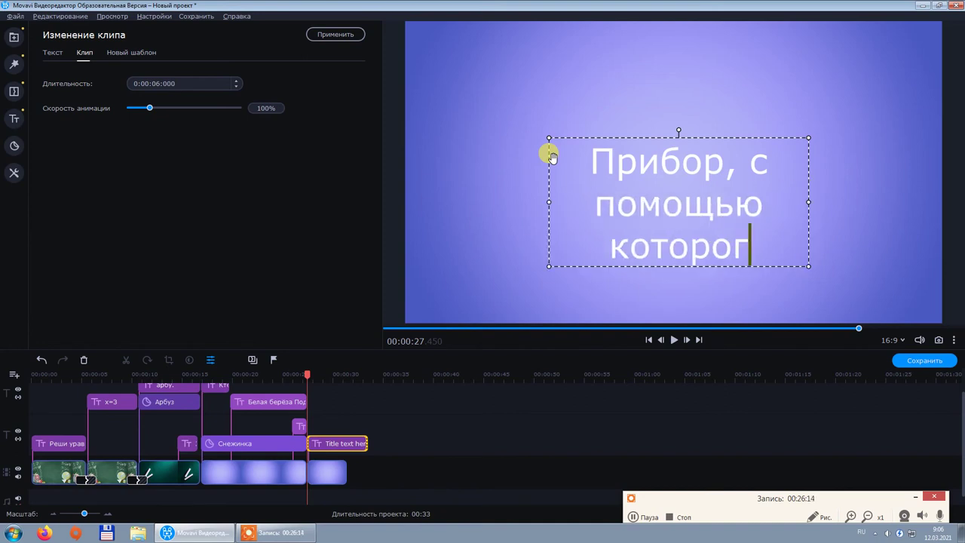
click(738, 260)
text(о можно)
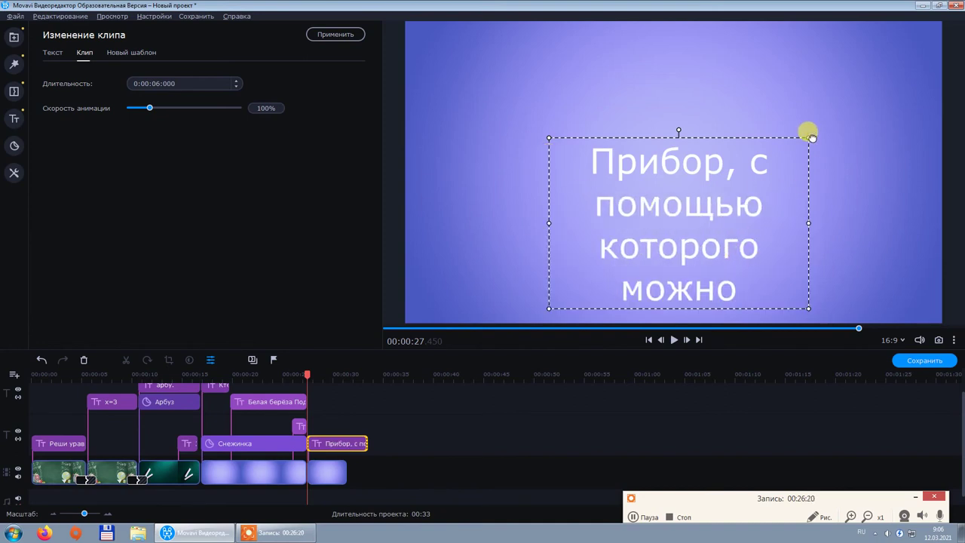
- Complete the title with "измерить температуру тела, почвы, воды или воздуха?" and resize its text box to fit the frame
drag(842, 205, 905, 204)
drag(545, 186, 436, 185)
double_click(843, 194)
click(842, 194)
text(и)
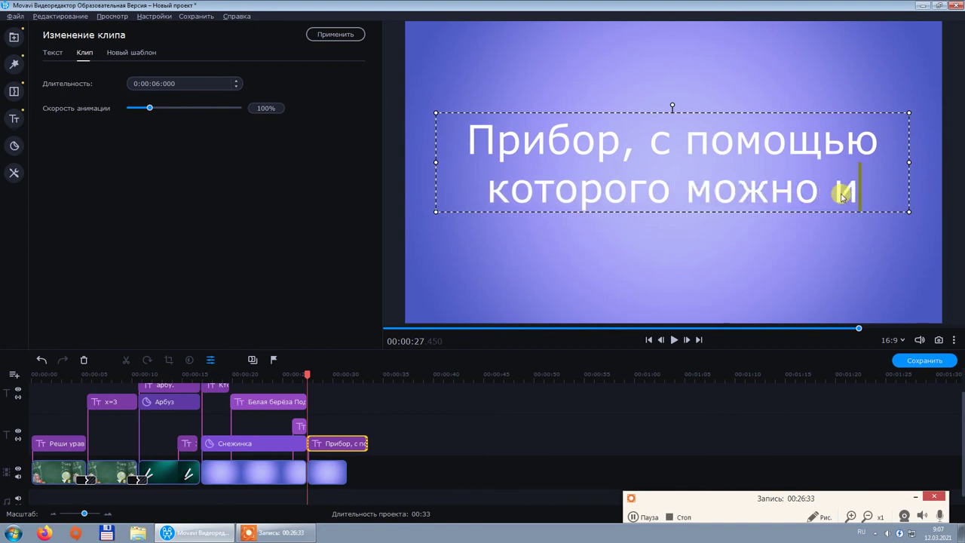
text(змерить температуру тела, почвы, воды)
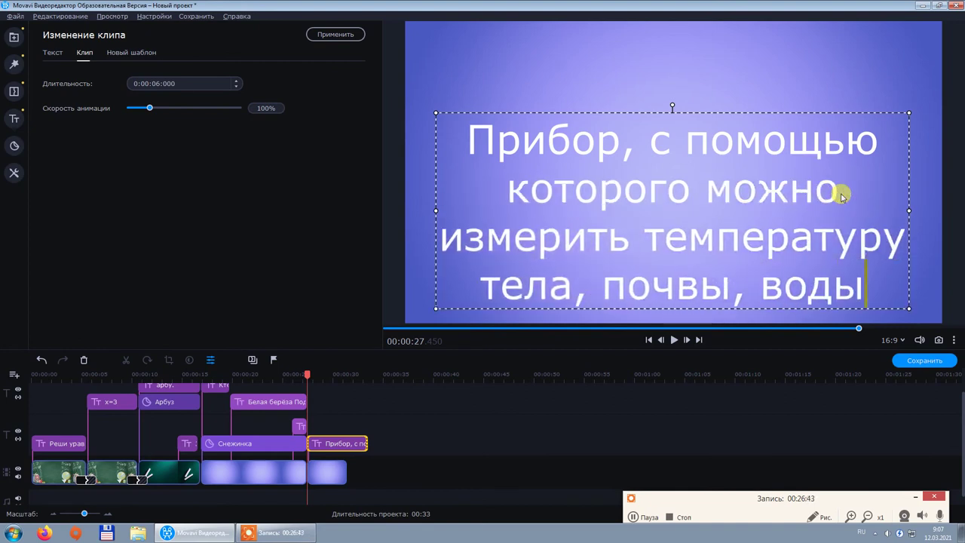
key(Return)
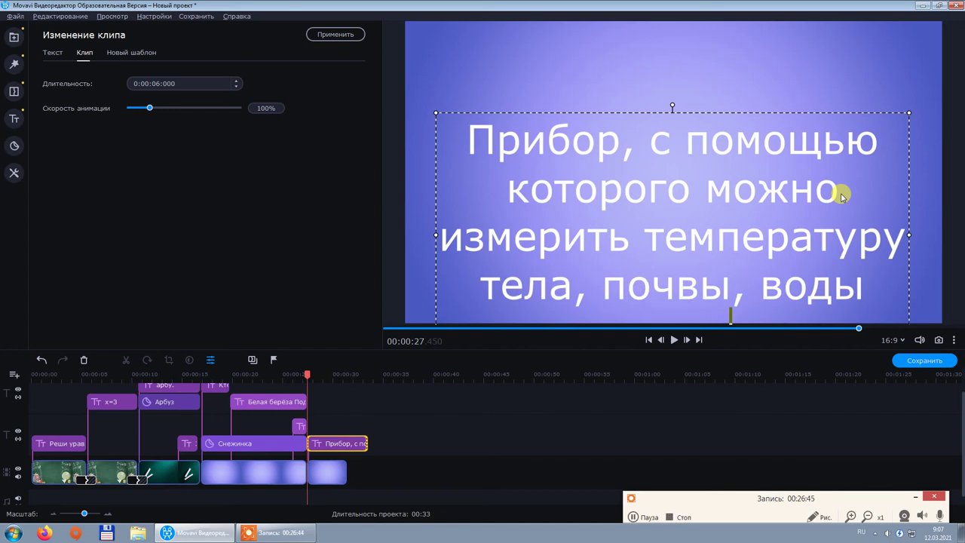
drag(905, 113, 782, 96)
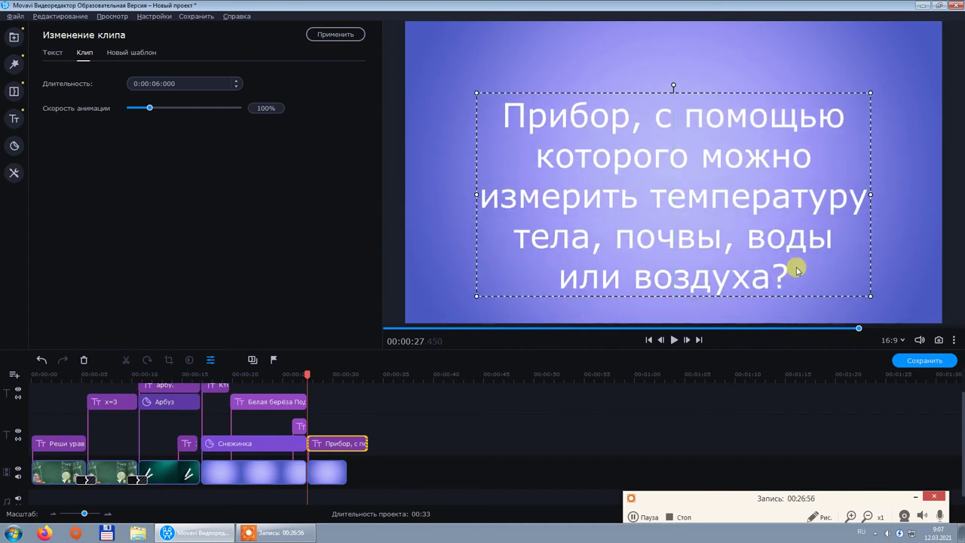
drag(874, 194, 911, 195)
- Format the whole question text as black Times New Roman
drag(797, 278, 517, 112)
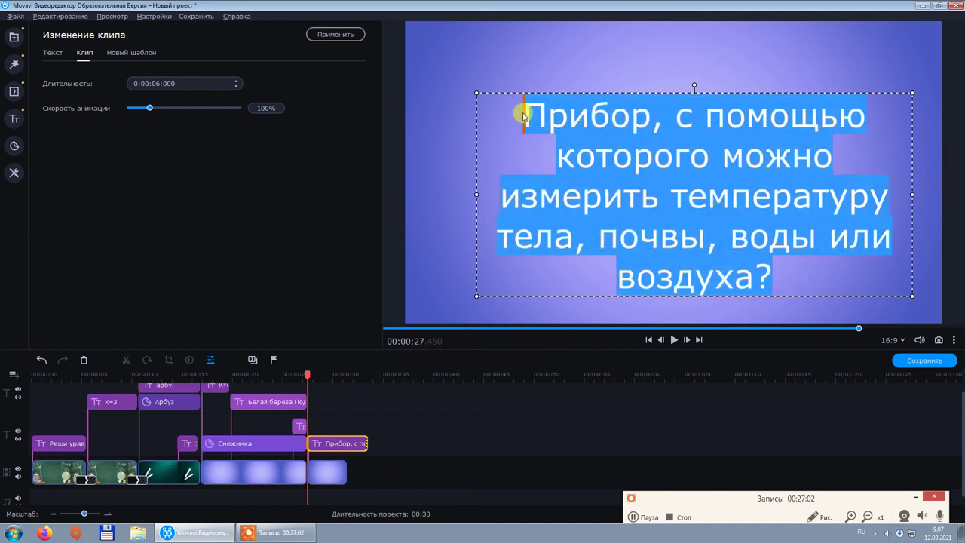
click(52, 52)
click(140, 86)
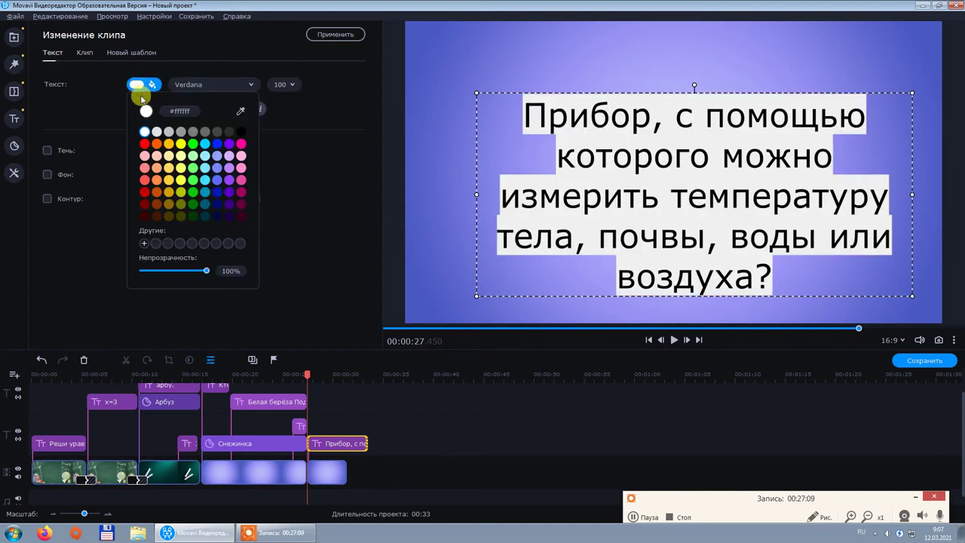
click(144, 192)
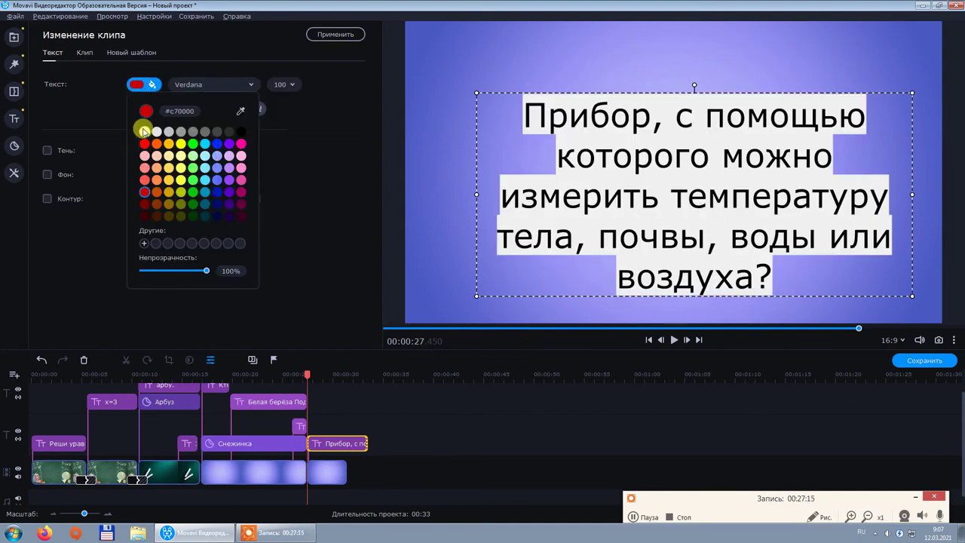
click(207, 82)
click(222, 97)
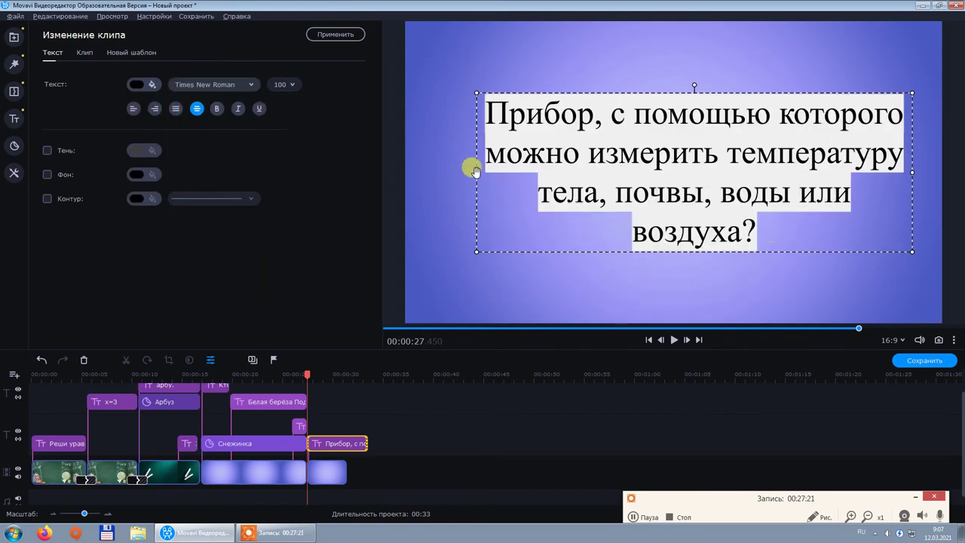
- Widen the question's text box until the text fits on three lines and move it to the upper part of the frame
drag(473, 171, 432, 162)
drag(686, 94, 685, 117)
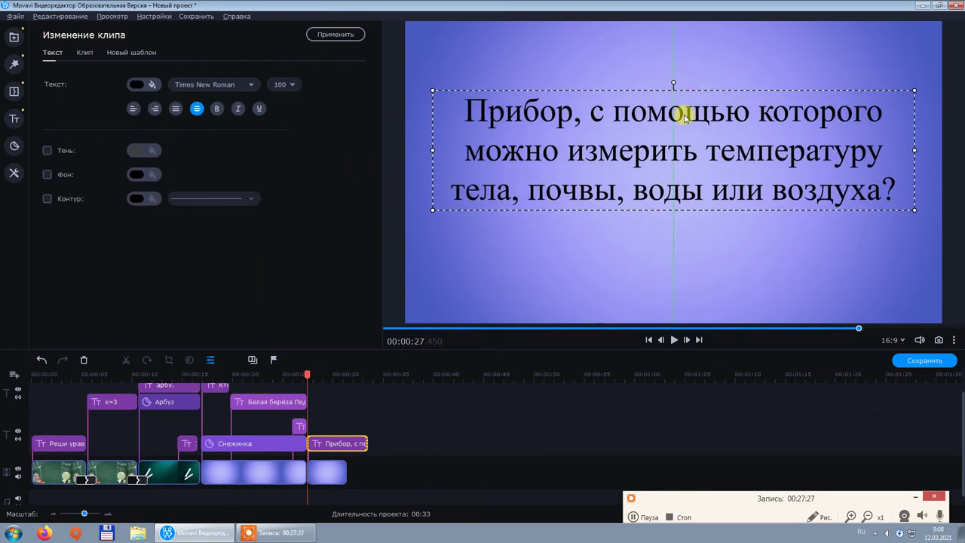
drag(668, 173, 672, 126)
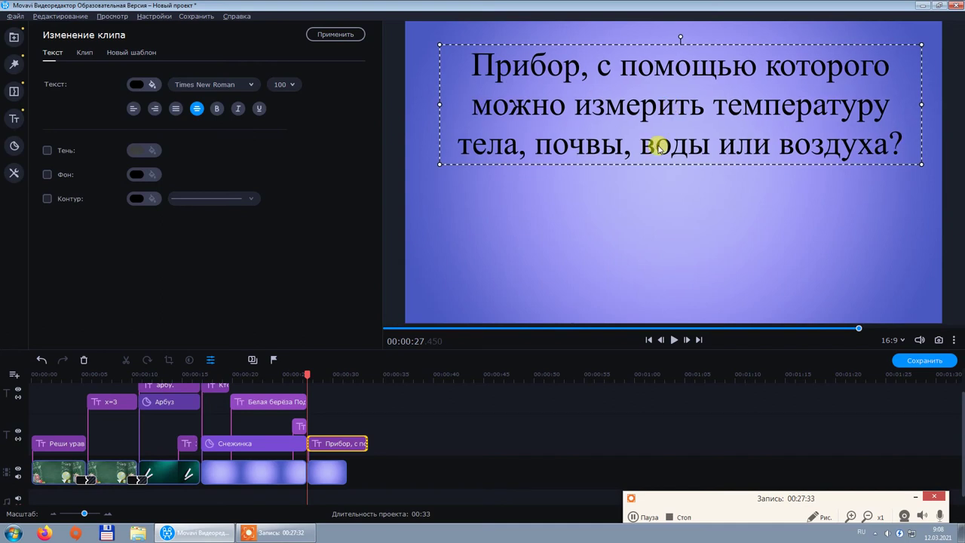
click(701, 251)
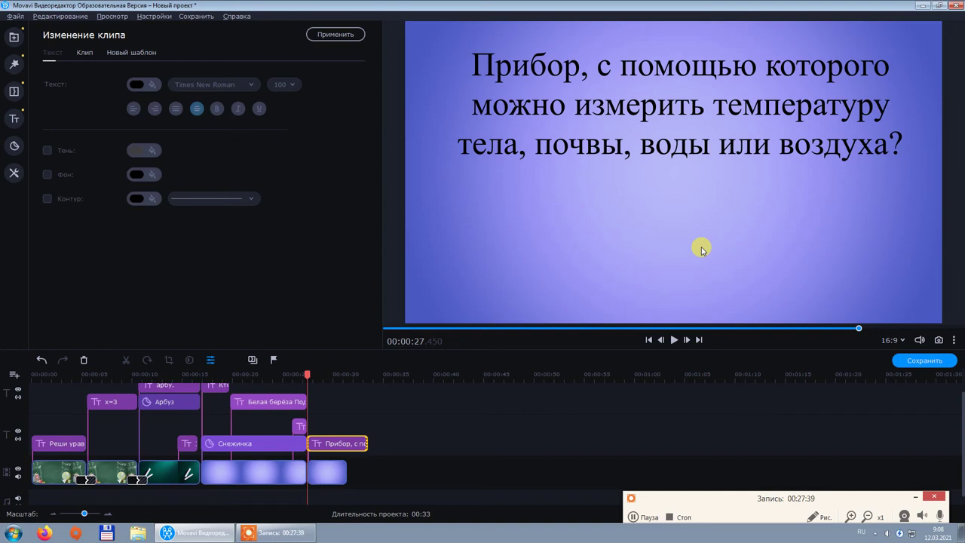
- Add the Градусник sticker above the question title on the timeline and shrink it to sit centred under the question text
click(14, 148)
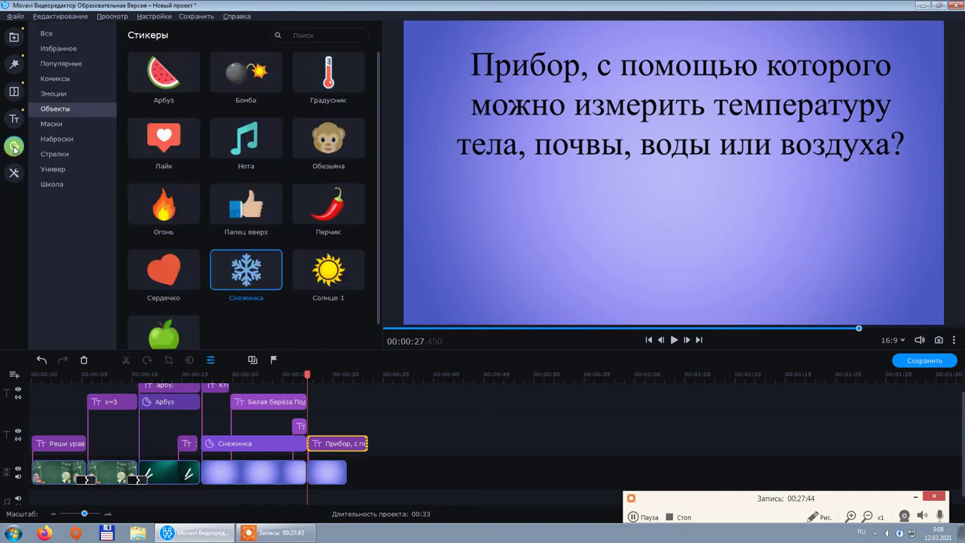
drag(328, 75, 322, 405)
drag(791, 62, 739, 112)
drag(641, 162, 675, 198)
drag(743, 301, 757, 307)
drag(684, 238, 677, 236)
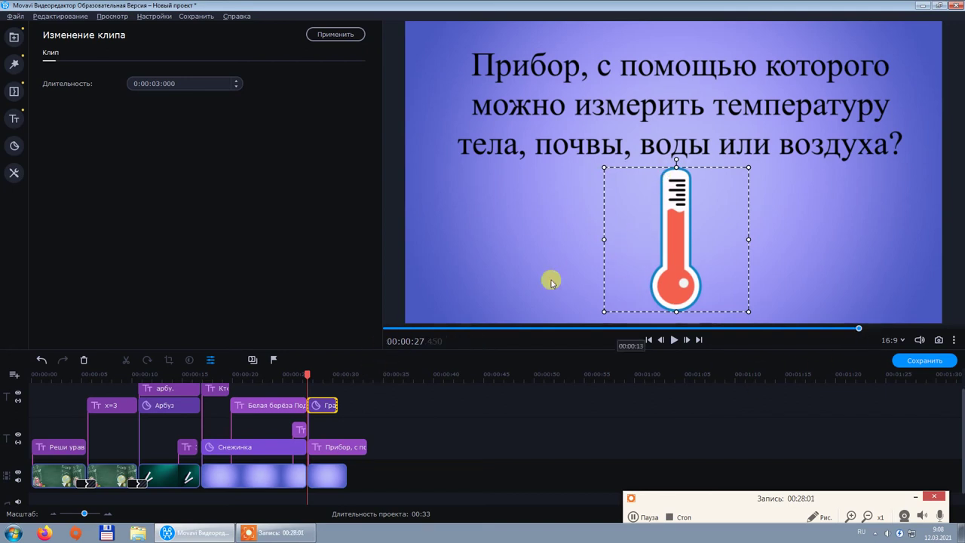
- Lengthen the question's gradient clip to 6.1 seconds and stretch the Градусник sticker and question title to its end
click(323, 477)
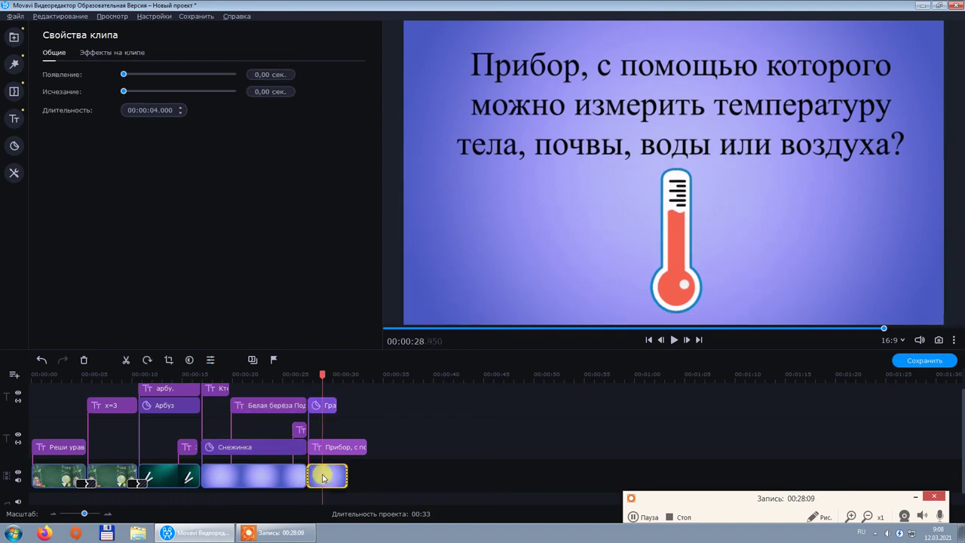
drag(345, 472, 365, 472)
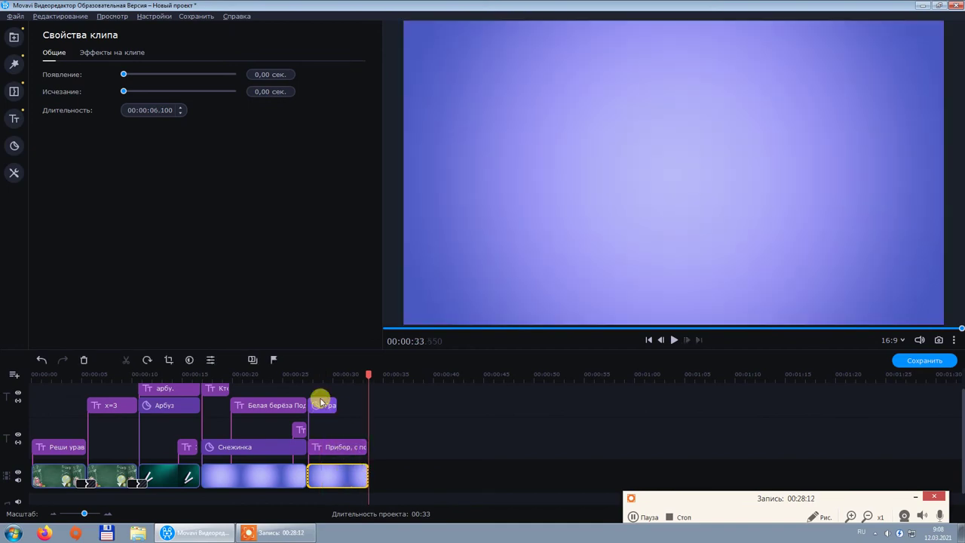
click(325, 405)
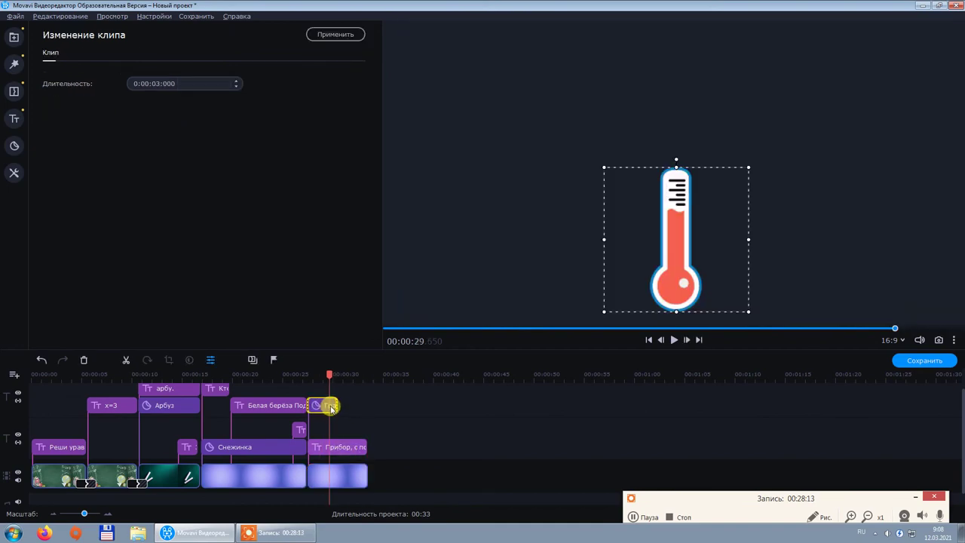
drag(337, 405, 365, 406)
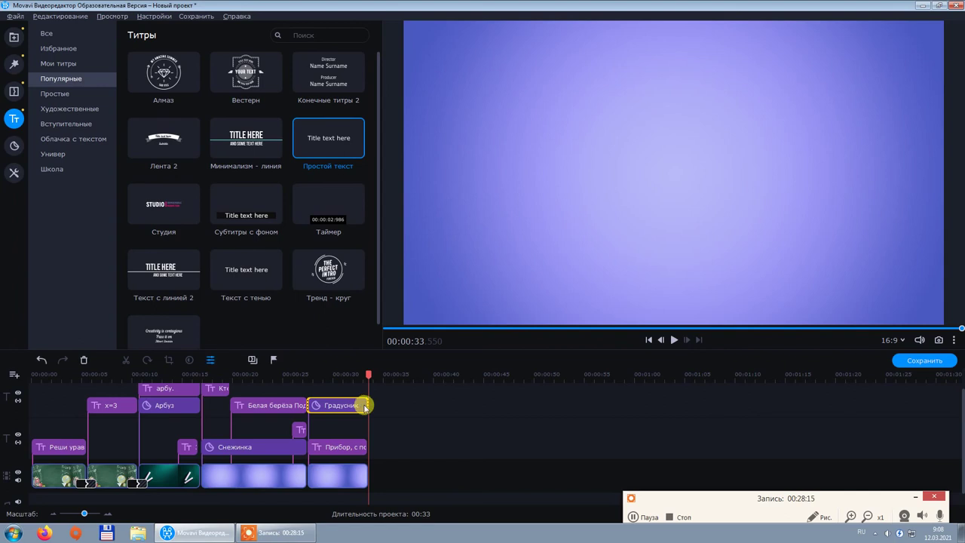
click(361, 446)
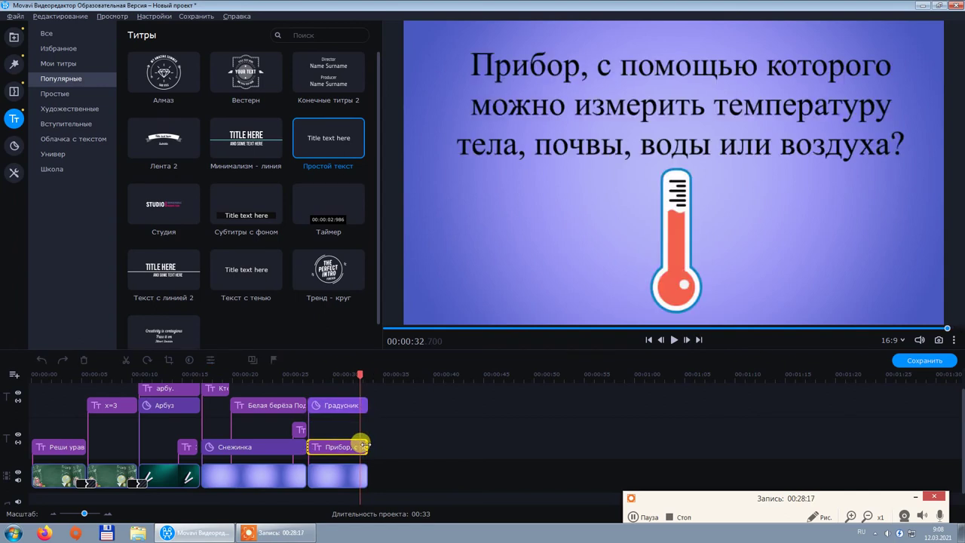
- Trim the start of the Градусник sticker to about 00:00:31, then delete the sticker from the question segment
click(329, 405)
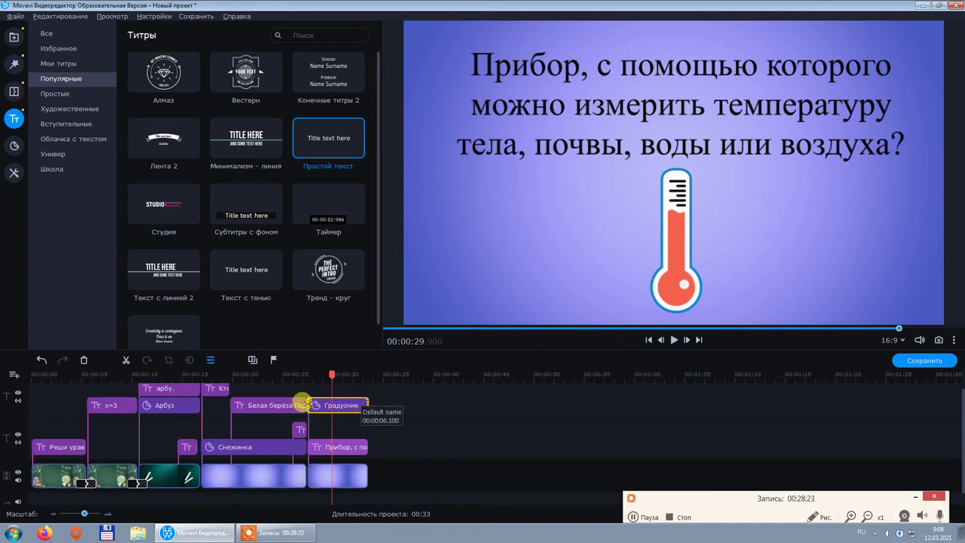
drag(303, 401, 342, 405)
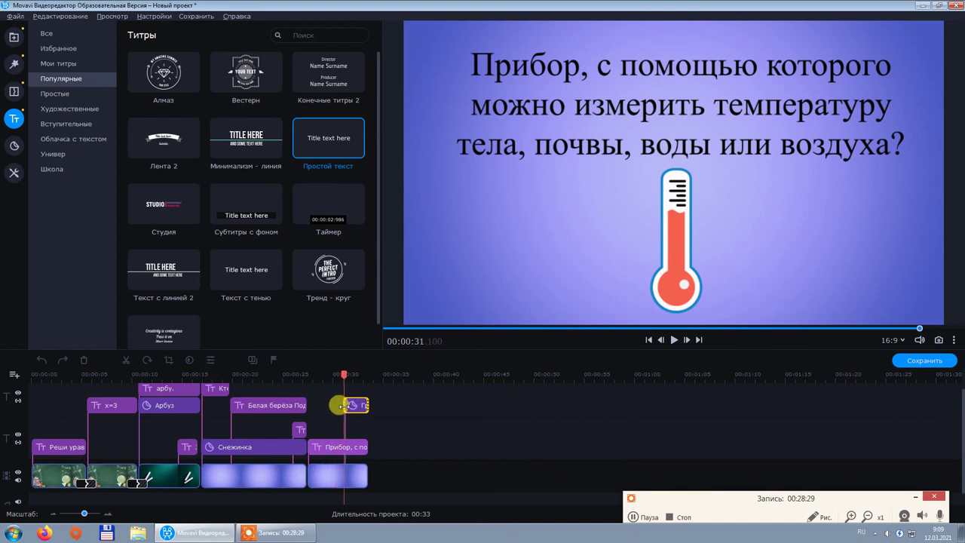
drag(341, 374, 308, 375)
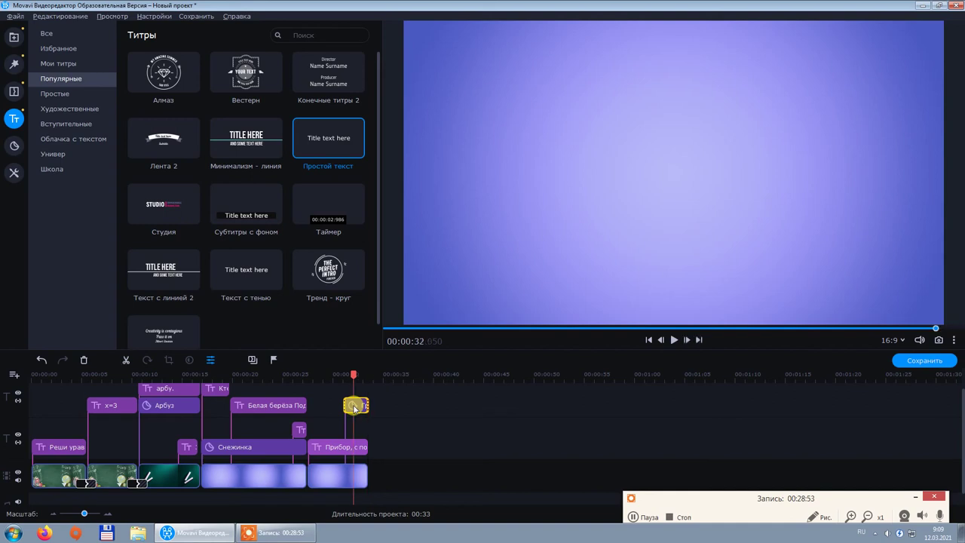
click(354, 408)
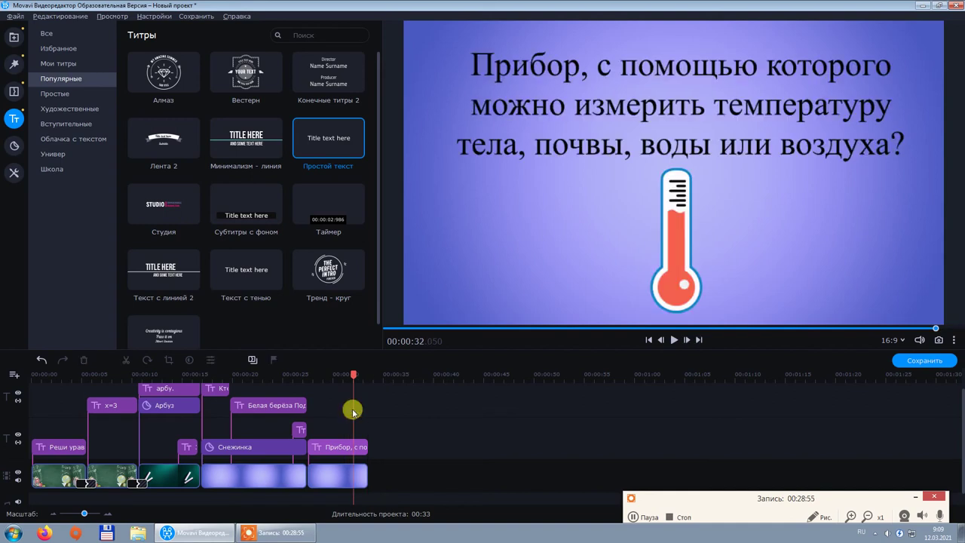
key(Delete)
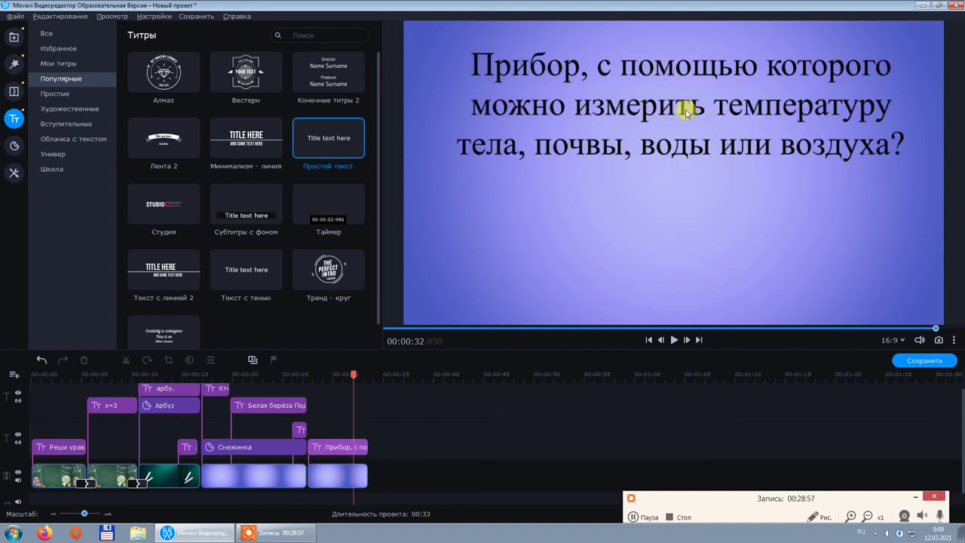
- Open the question title for editing and move its text down toward the middle of the frame
click(343, 447)
double_click(343, 448)
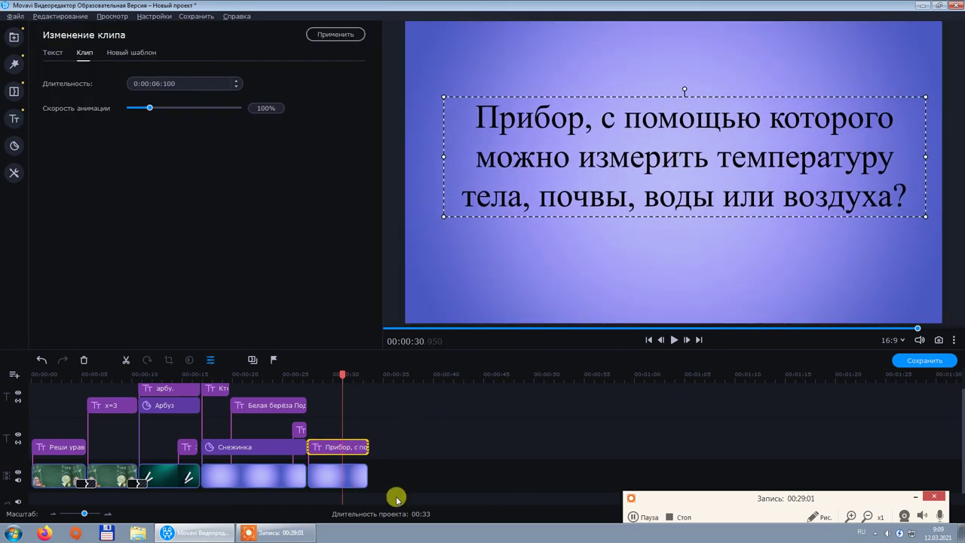
click(382, 472)
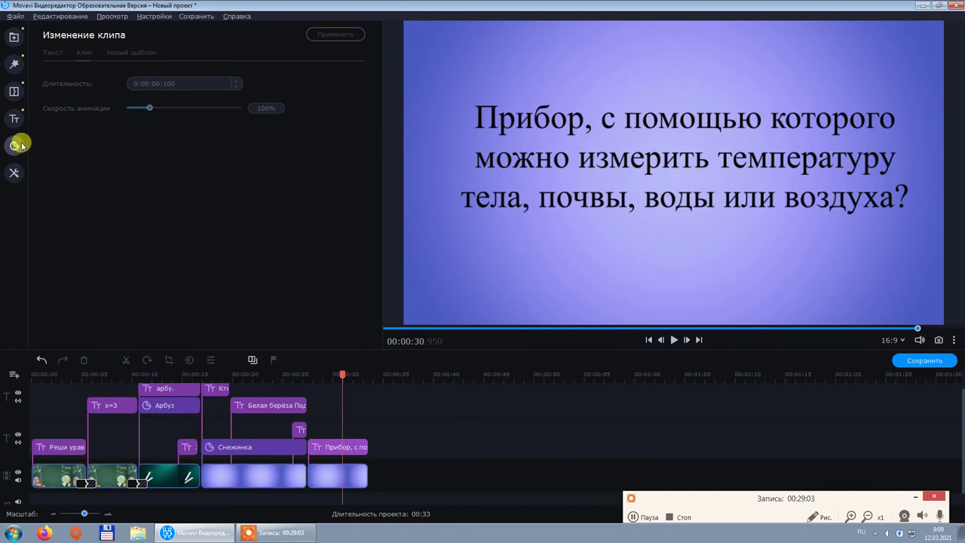
- Append another Синий градиент background after the question and add a Градусник sticker stretched across that whole clip
click(15, 38)
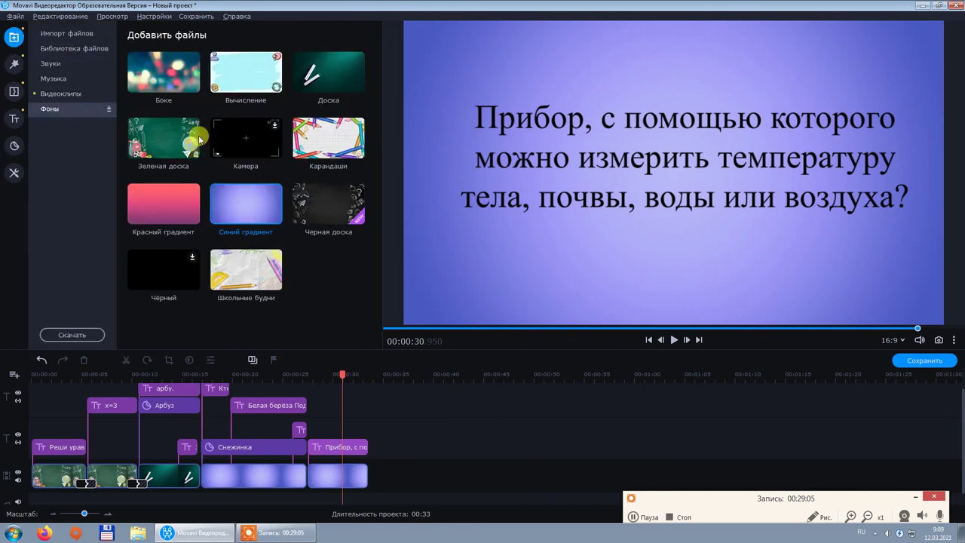
drag(261, 211, 371, 457)
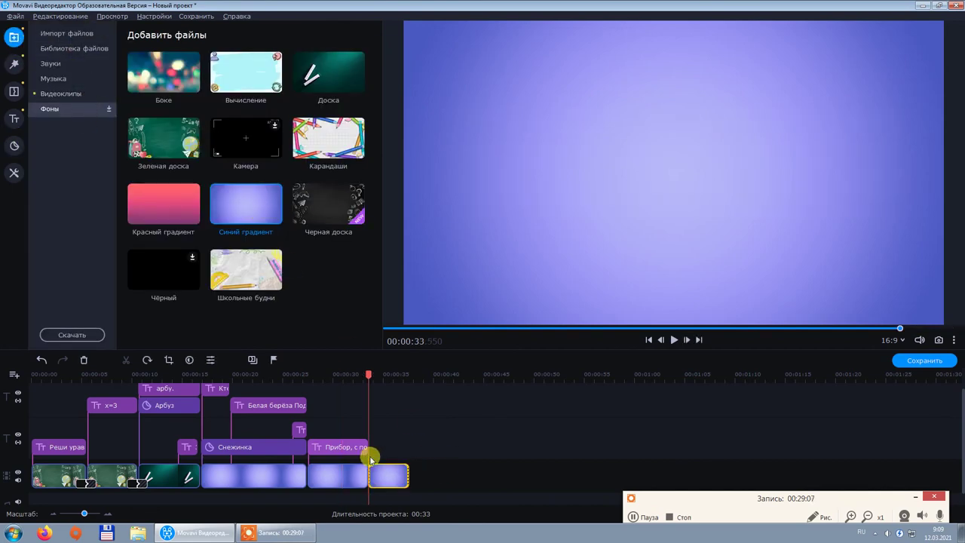
click(17, 147)
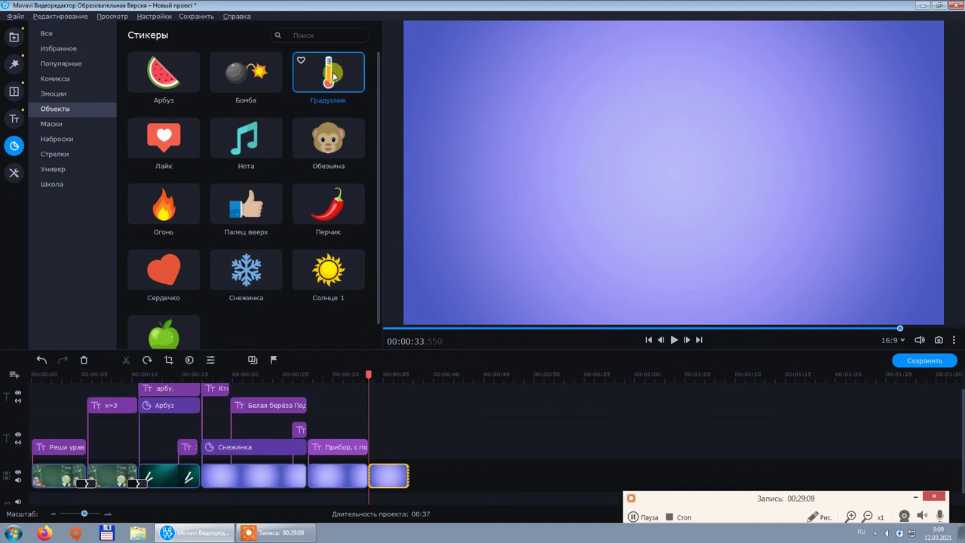
drag(330, 76, 369, 432)
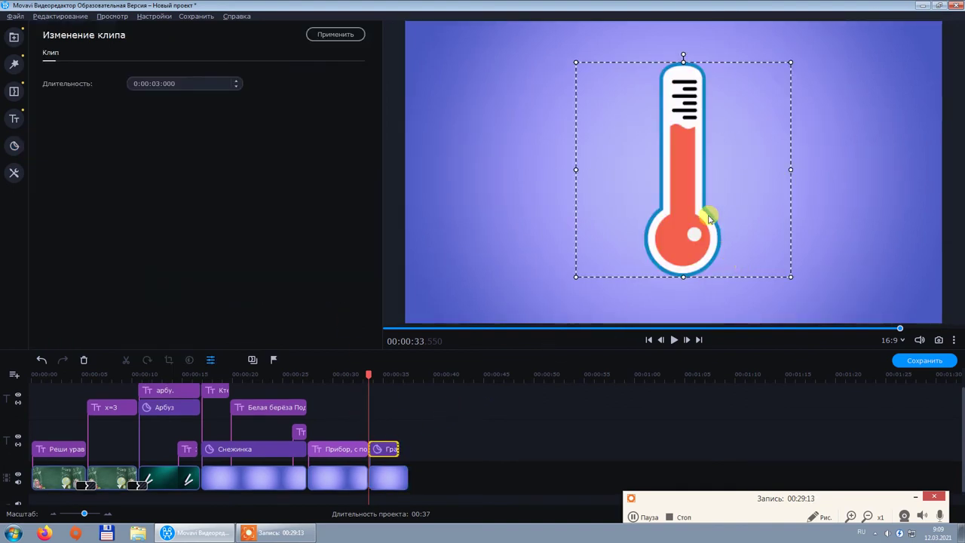
click(386, 449)
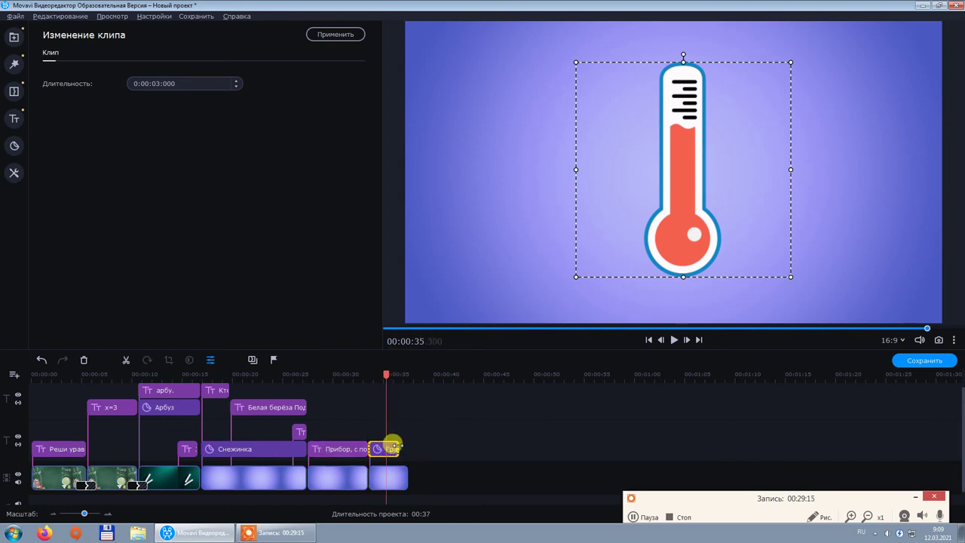
drag(392, 445, 407, 445)
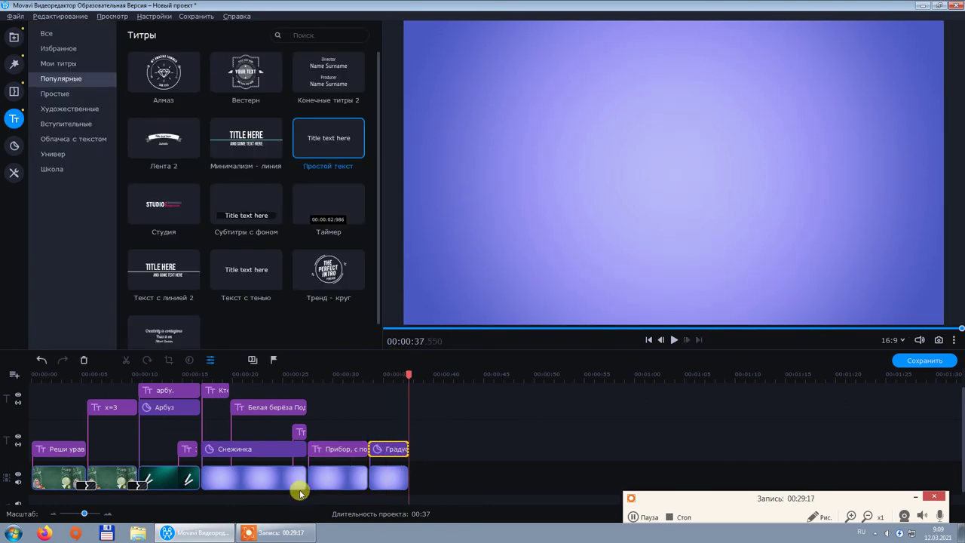
click(324, 474)
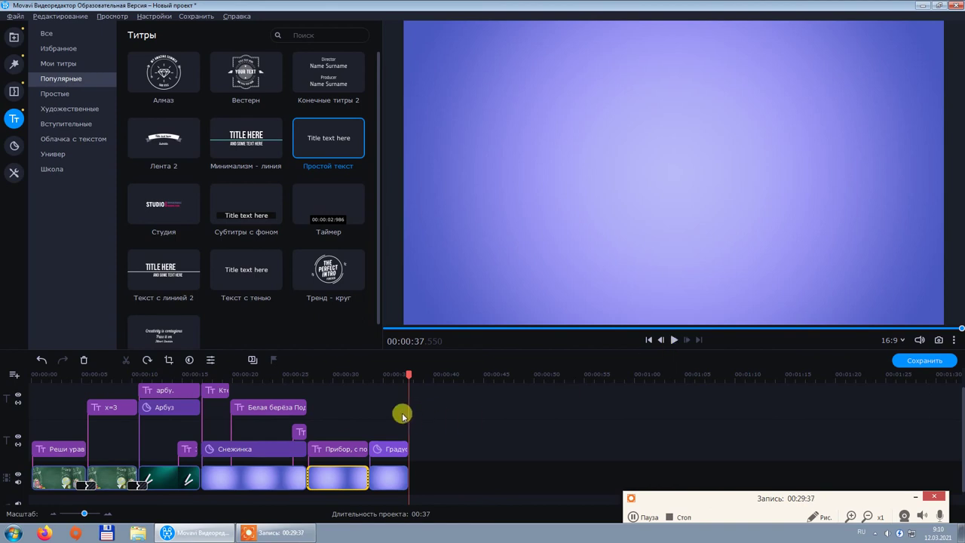
- Append a Красный градиент background after the thermometer clip and add a Простой текст title at its start
click(916, 497)
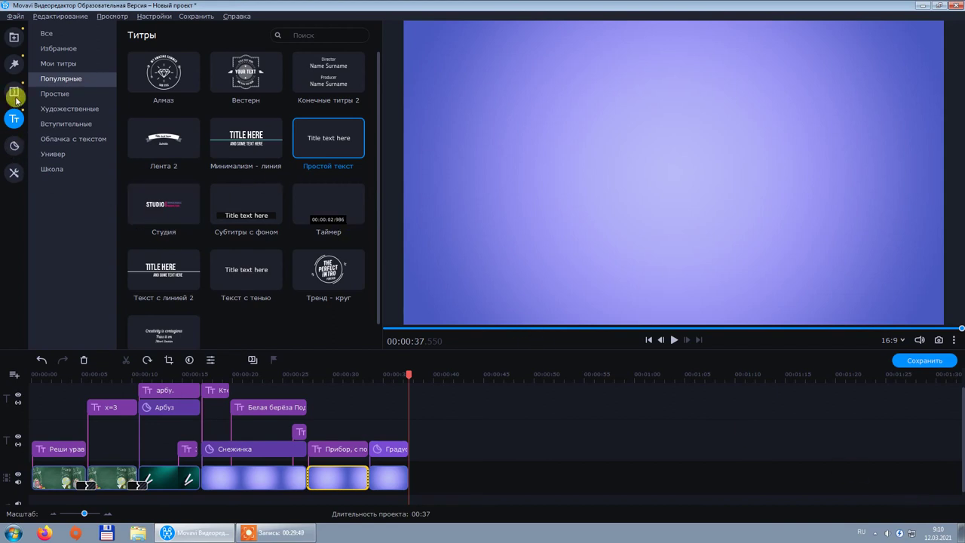
click(14, 36)
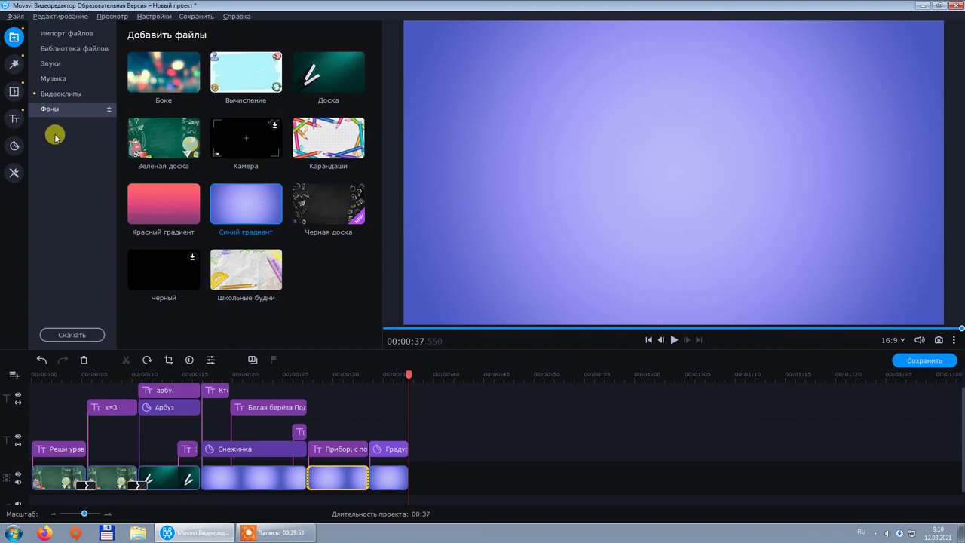
drag(164, 203, 413, 462)
click(14, 118)
drag(328, 138, 422, 454)
- Replace the placeholder text of the title on the red gradient clip with 988
double_click(674, 181)
drag(797, 161, 550, 156)
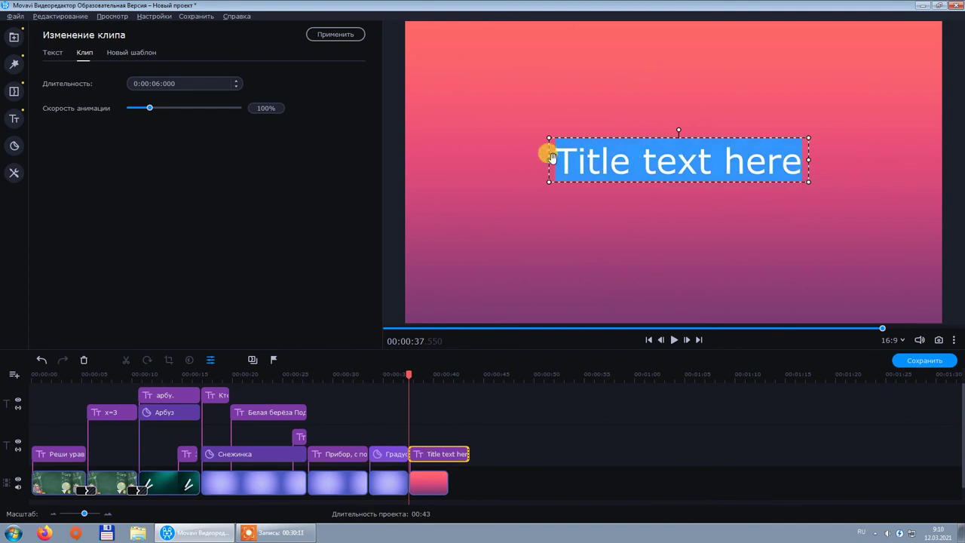
text(988)
- Make the 988 title bold at size 200 and move it down to just below the centre of the frame
drag(730, 154, 637, 162)
click(56, 51)
click(294, 84)
drag(312, 163, 308, 201)
click(286, 171)
click(217, 108)
click(766, 199)
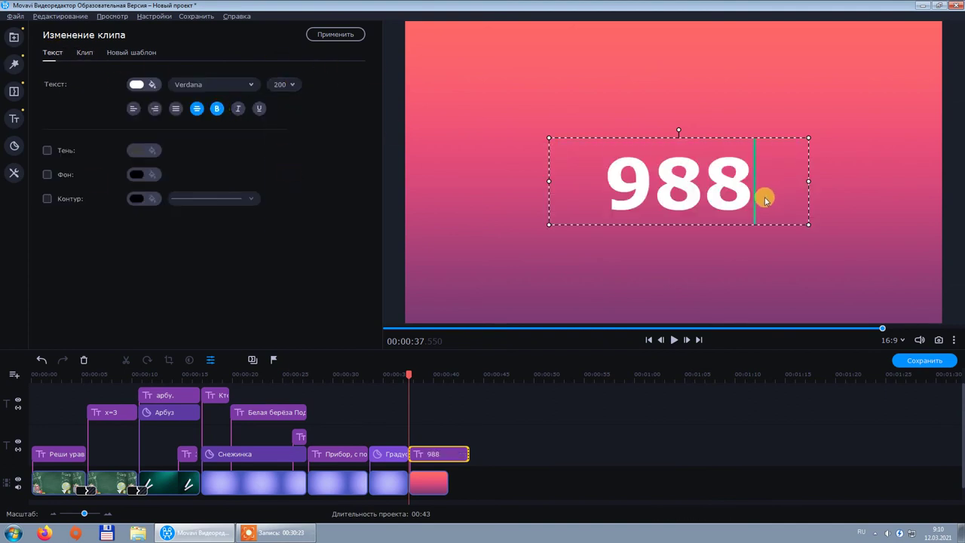
mouse_move(755, 175)
mouse_down()
mouse_move(692, 221)
mouse_move(754, 168)
mouse_move(756, 181)
mouse_move(927, 211)
mouse_move(751, 192)
mouse_up()
click(829, 220)
- Add the speech-bubble title Облачко речи 1 above the 988 title at the start of the red gradient clip
click(14, 118)
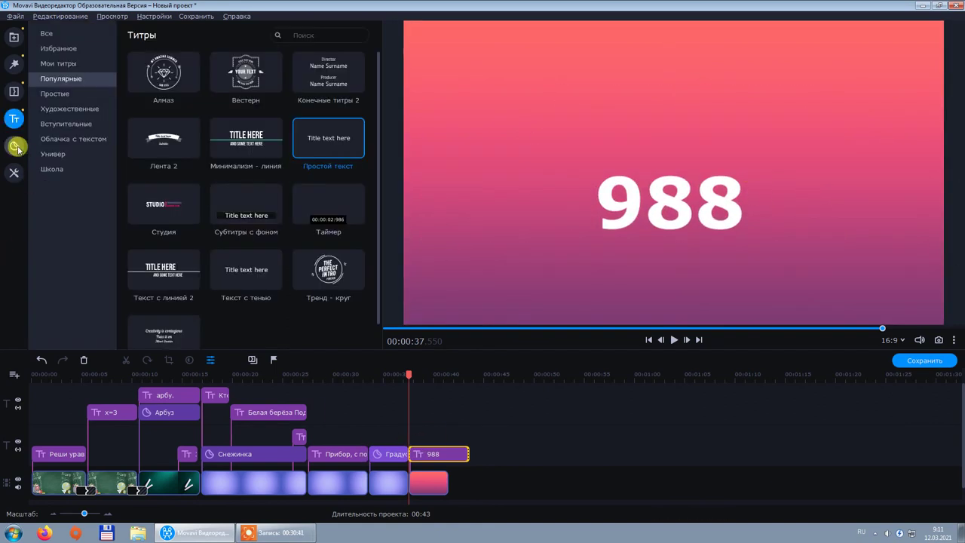
click(67, 138)
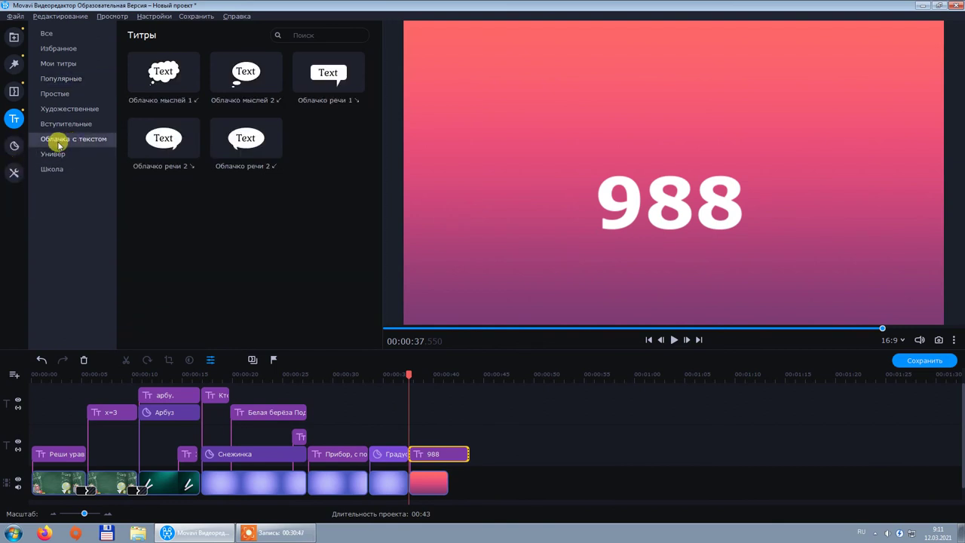
drag(340, 73, 410, 392)
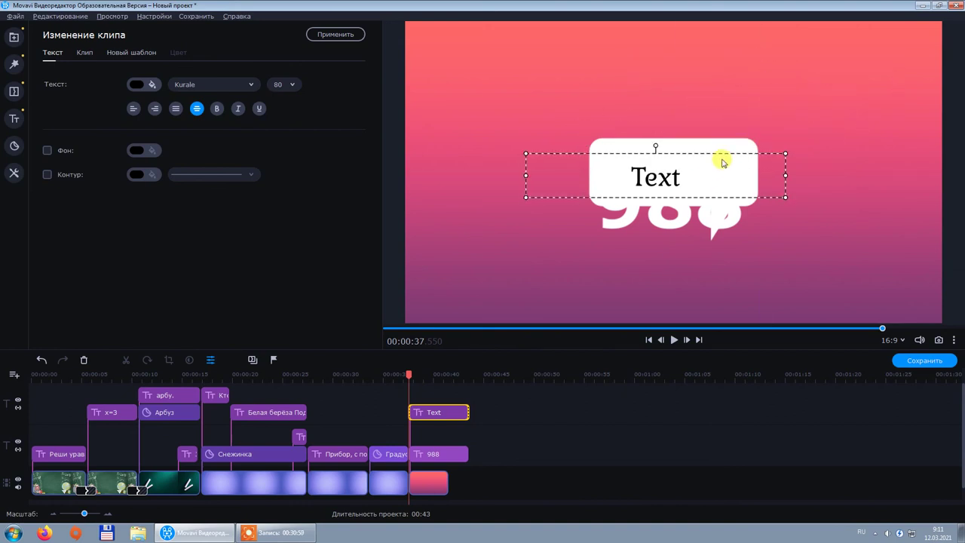
- Enlarge the speech bubble, place it in the upper-right corner of the frame and move its text inside it
drag(721, 162, 872, 37)
mouse_move(720, 148)
mouse_down()
mouse_move(681, 209)
mouse_move(677, 194)
mouse_move(724, 157)
mouse_up()
drag(653, 195, 815, 102)
click(48, 50)
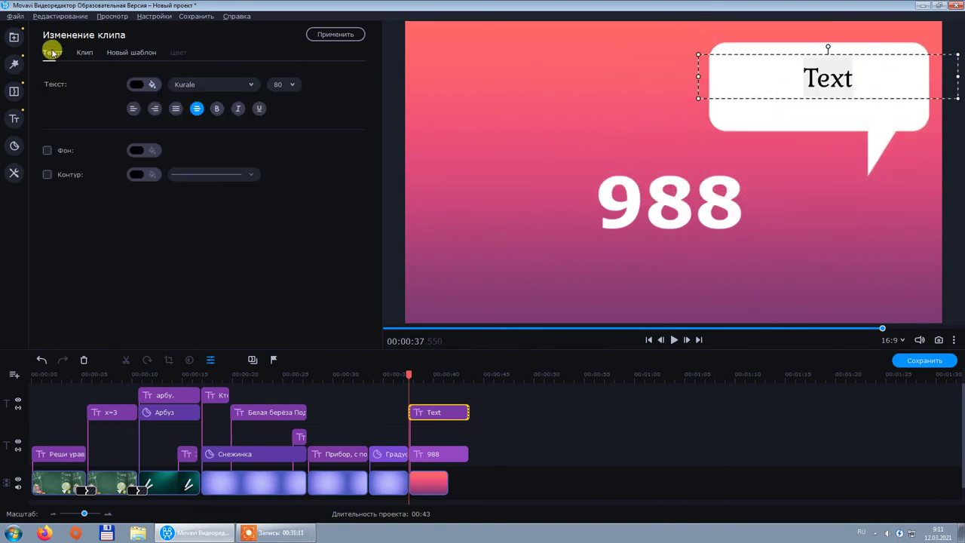
- Change the bubble text to Крещение Руси on two lines and shift it up so it fits inside the bubble
click(847, 76)
double_click(815, 91)
text(Крещение Руси)
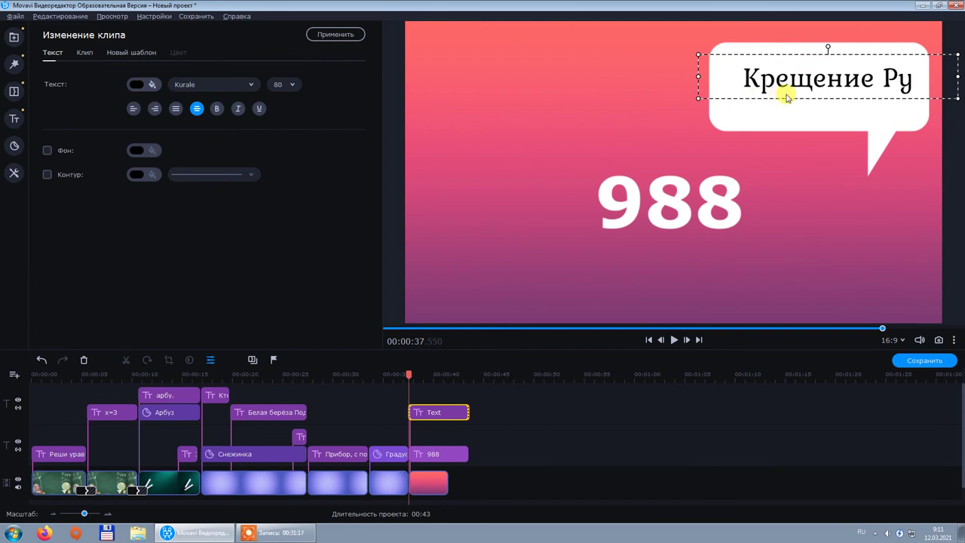
click(869, 56)
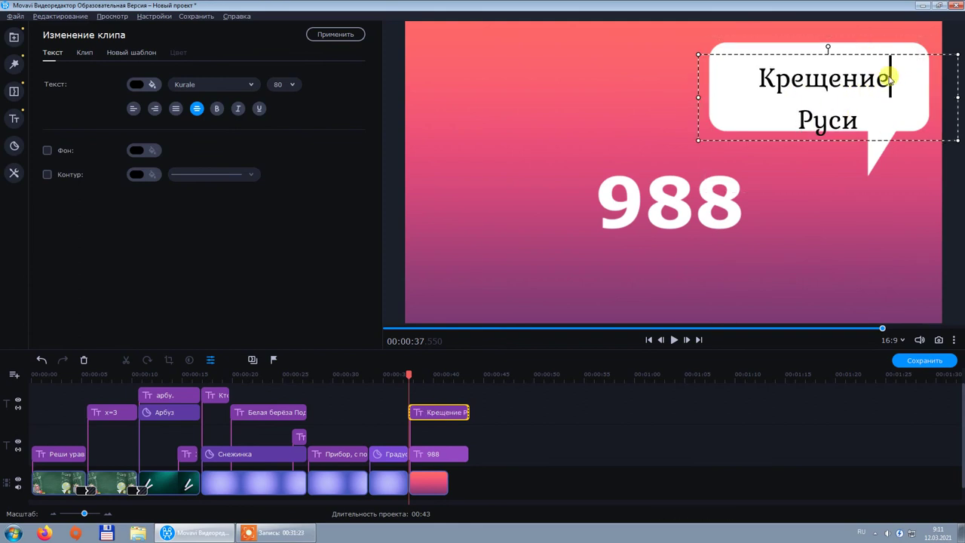
drag(869, 57, 867, 44)
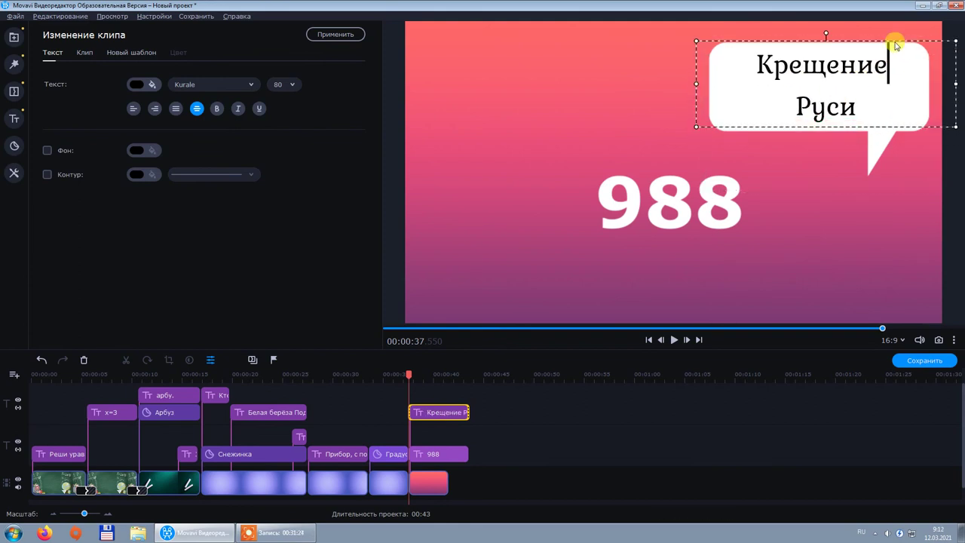
click(796, 259)
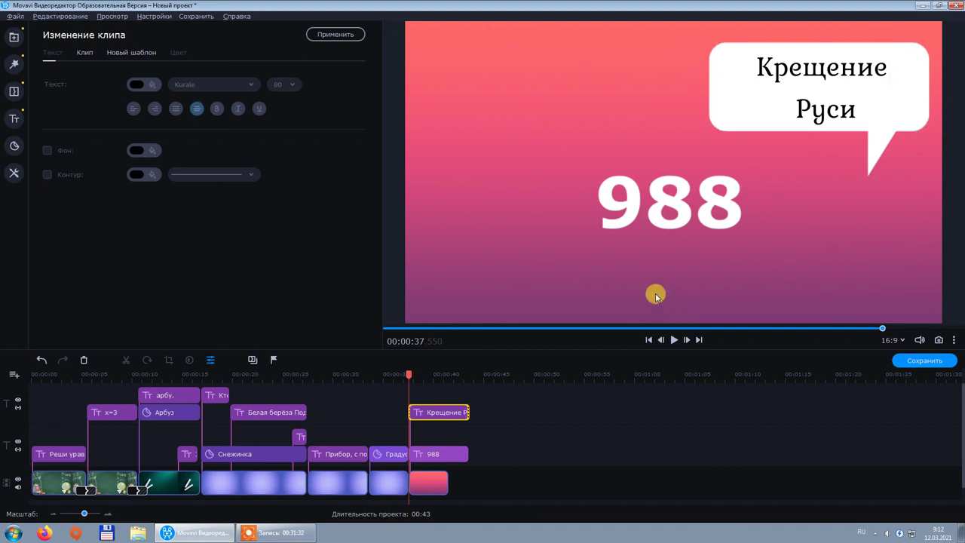
- Extend the red gradient clip to the end of the 988 title, trim the speech bubble's start to about 00:00:41, and preview the segment
click(437, 482)
click(411, 412)
drag(411, 412, 443, 413)
click(412, 375)
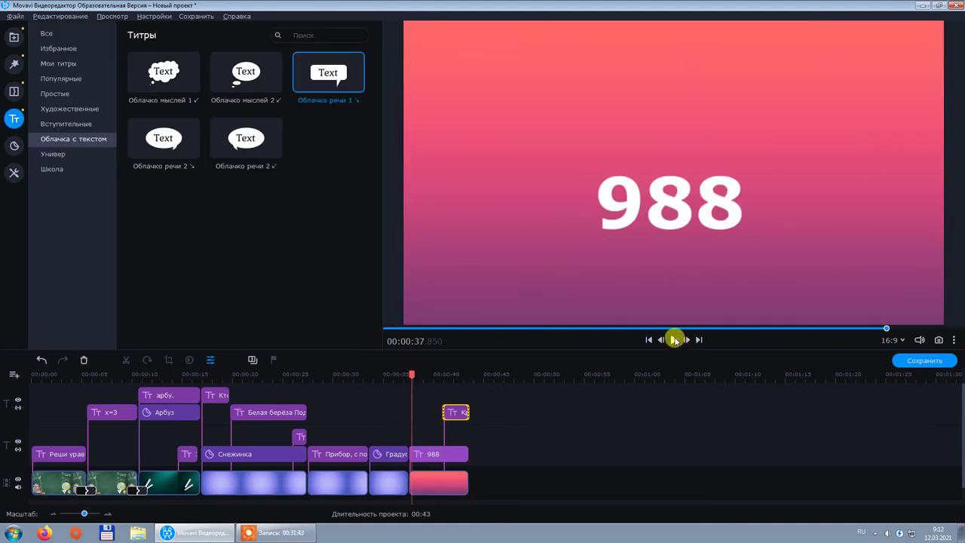
click(398, 375)
click(673, 340)
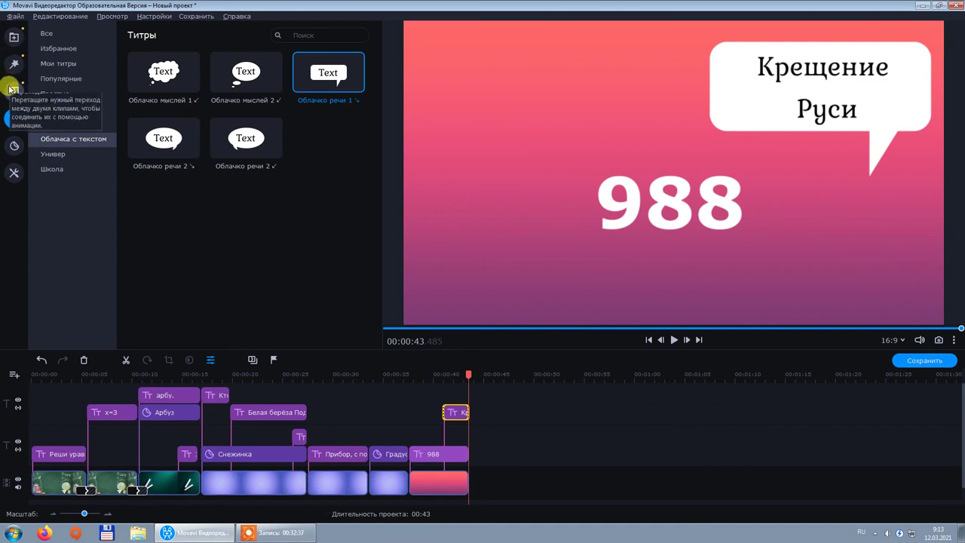
- Add a Размытие - назад transition between the snowflake poem clip and the measuring-instrument question clip
click(13, 92)
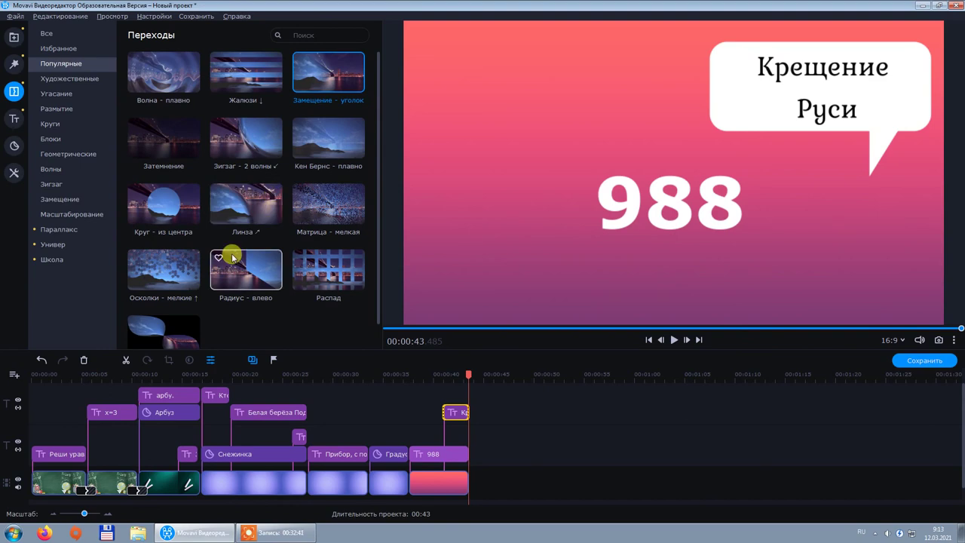
click(65, 123)
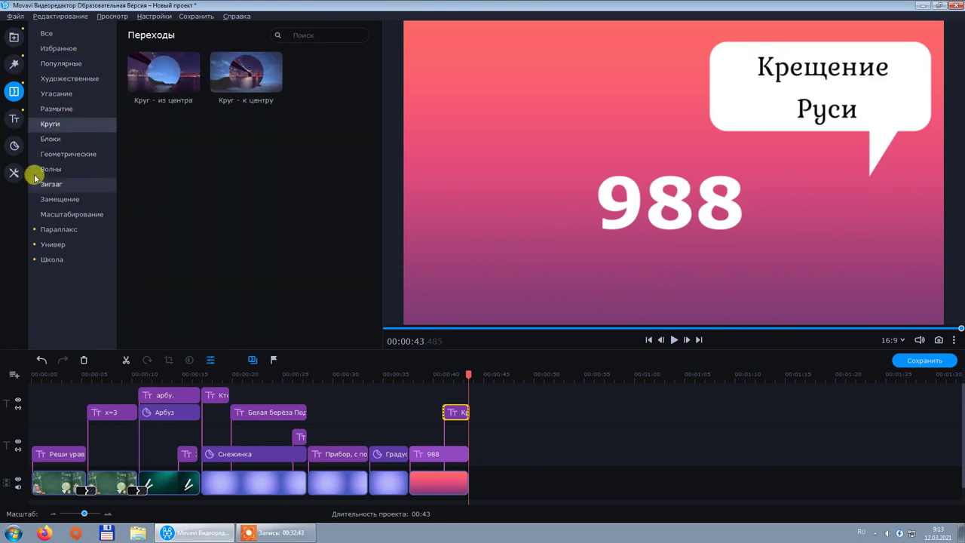
click(66, 93)
click(65, 109)
drag(246, 72, 306, 489)
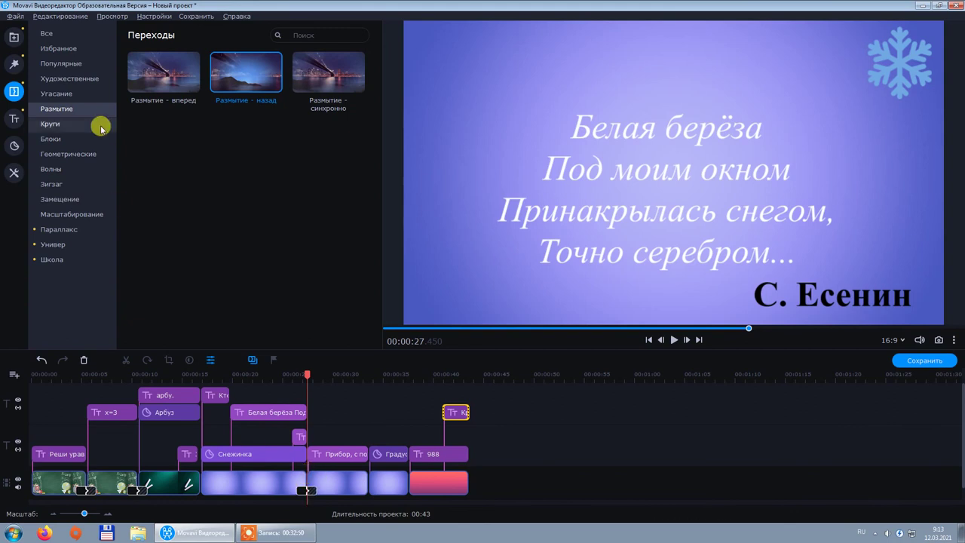
- Add a Рассеивание 2 transition between the instrument question and thermometer clips, and another transition before the red gradient clip
click(66, 78)
drag(172, 272, 388, 455)
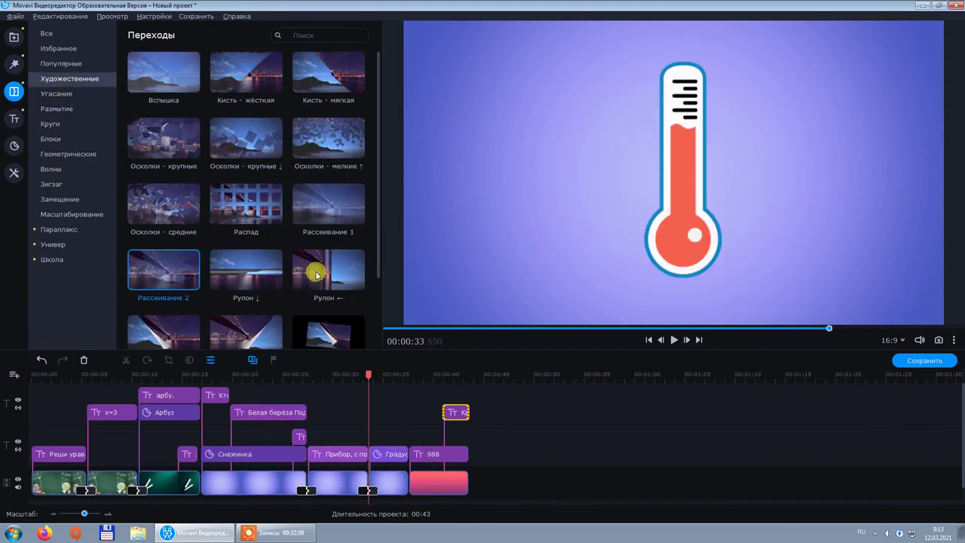
drag(133, 99, 391, 460)
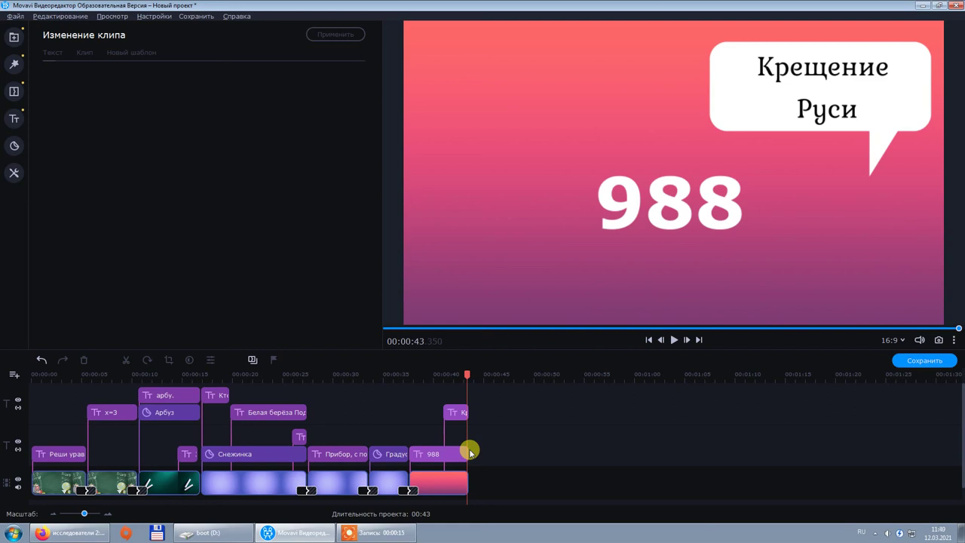
- Insert a Простой текст title at the very start of the video track and change its text to "Правописание парных согласных" in quotation marks
click(16, 121)
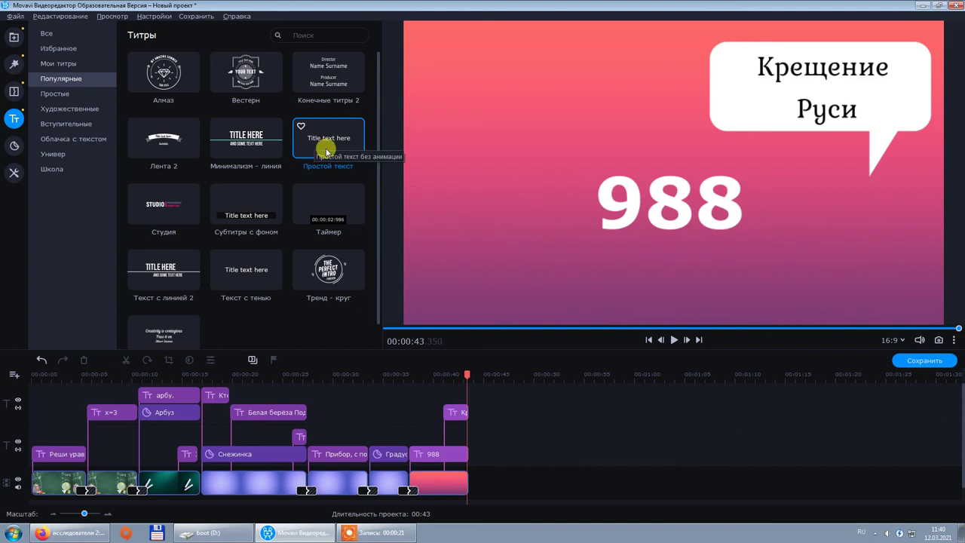
drag(317, 143, 22, 472)
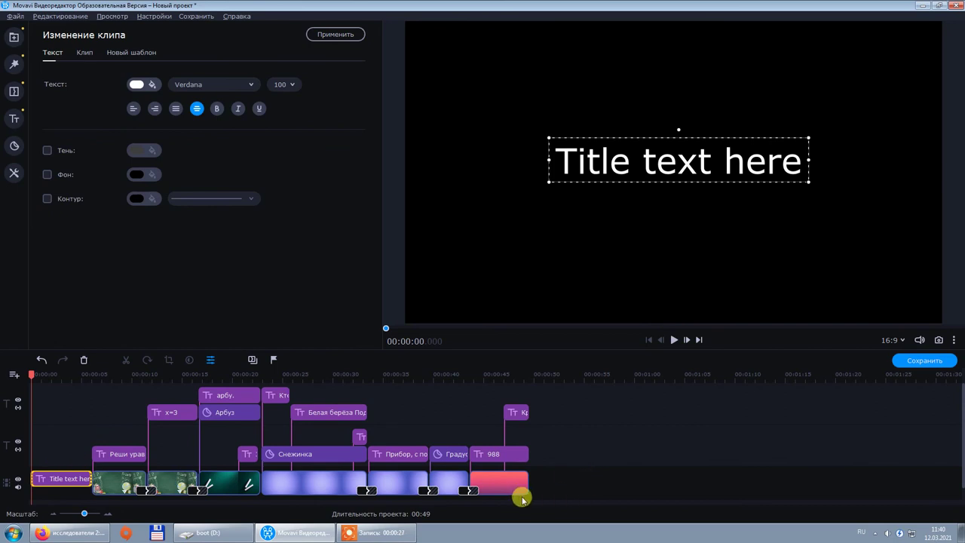
double_click(689, 162)
click(746, 166)
drag(798, 159, 552, 154)
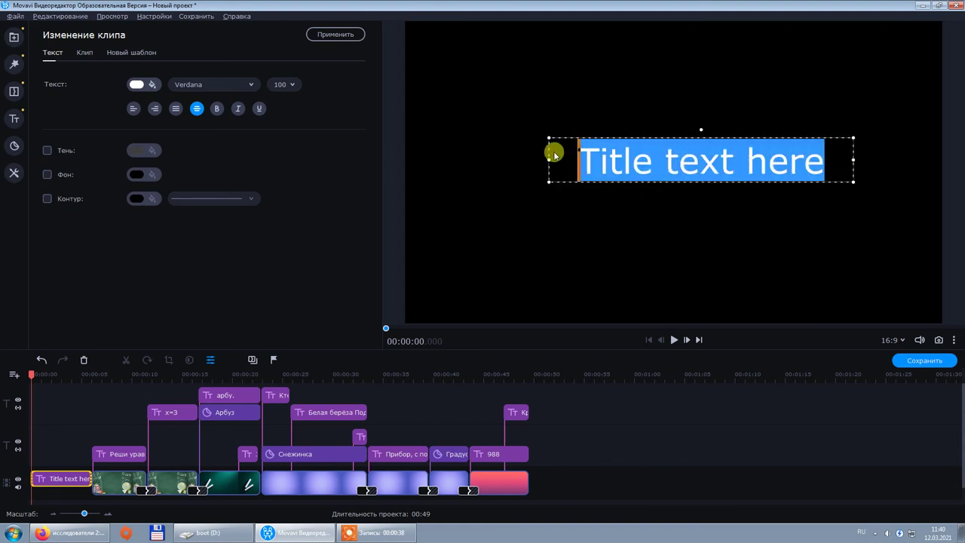
text(Правописание пр)
key(BackSpace)
text(арных согласных")
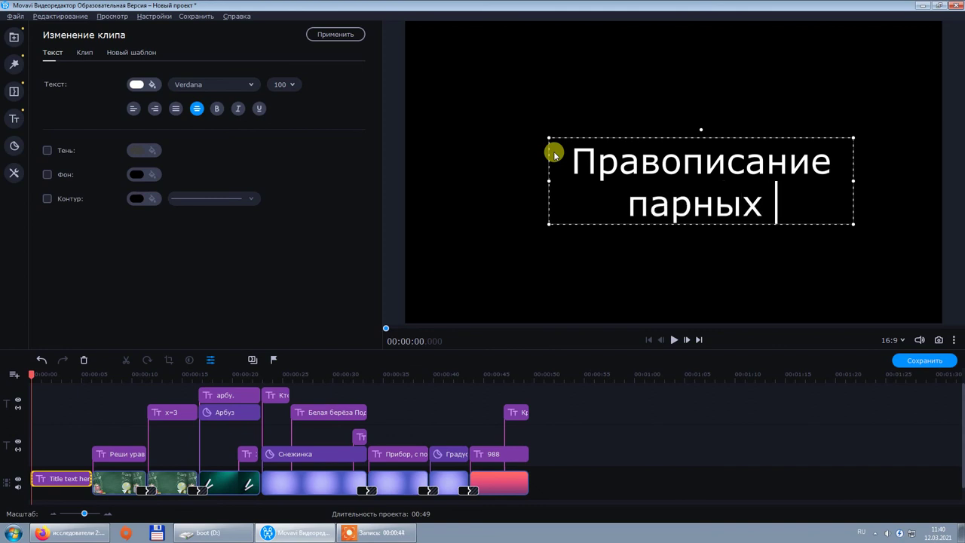
click(553, 151)
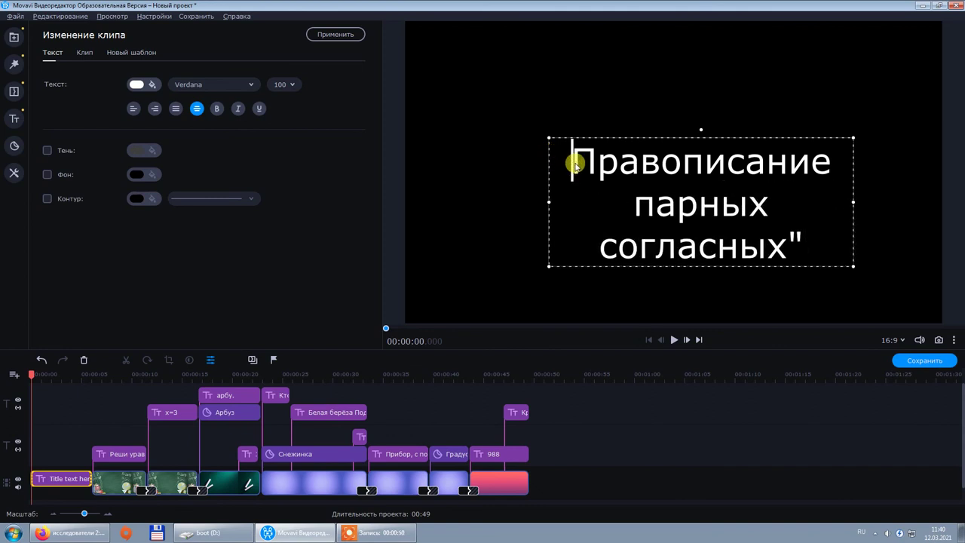
text(")
- Add the line 2 класс and an Автор: line with the author's name to the opening title, widening and repositioning its text box
click(805, 243)
text(2 класс)
drag(853, 222, 920, 222)
double_click(763, 181)
click(767, 186)
key(Return)
text(Автор: Зимина Е.Ю.)
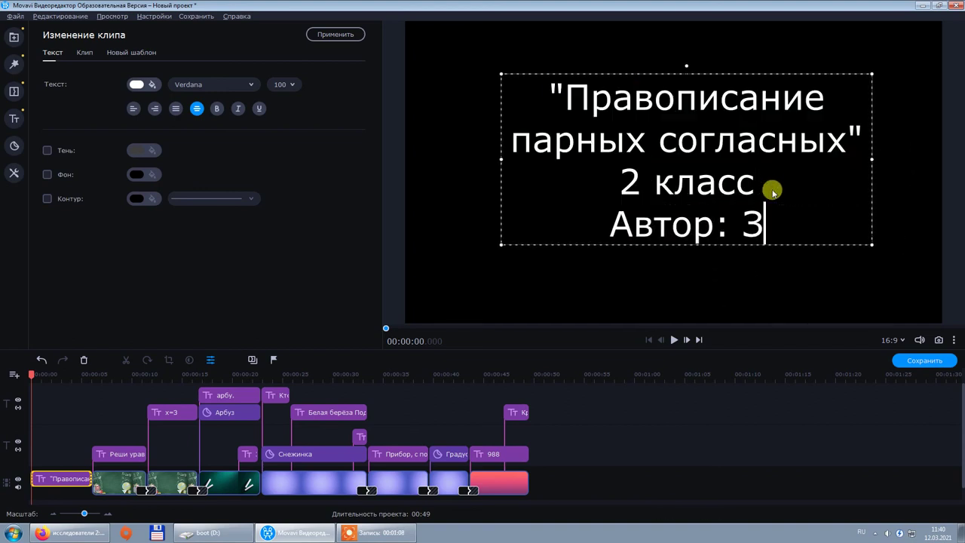
click(891, 268)
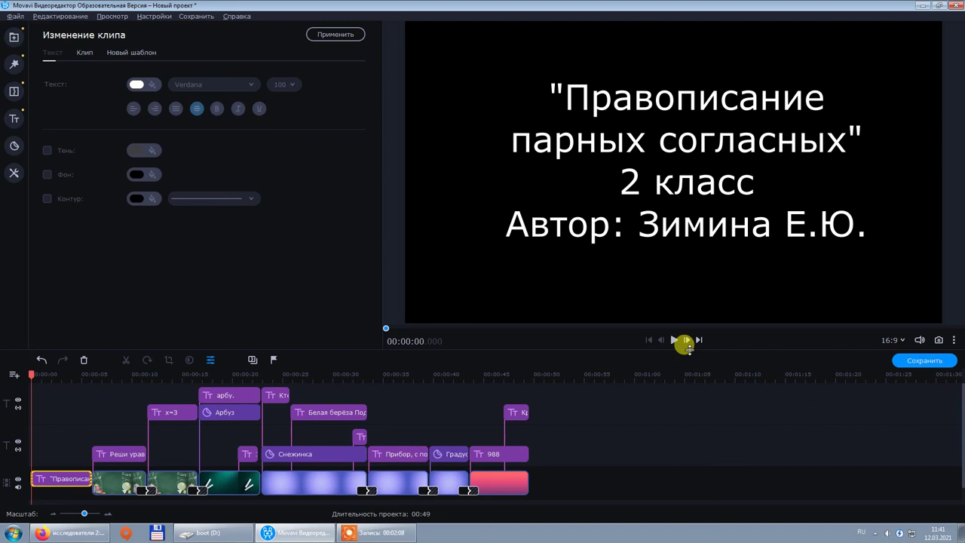
- Export the video as MP4 to G:\5 тур, using the author's surname and initials as the file name
click(926, 361)
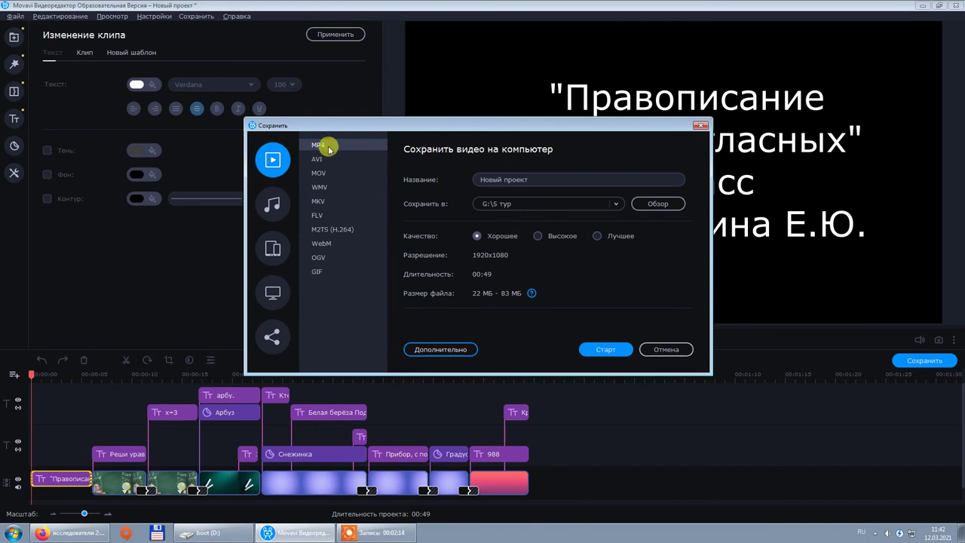
click(547, 180)
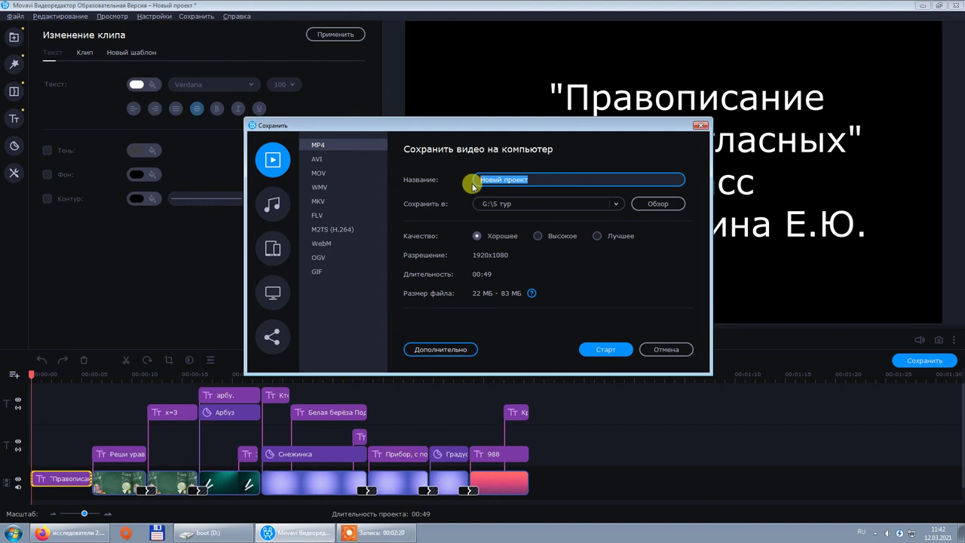
text(Зимина ЕЮ)
click(520, 201)
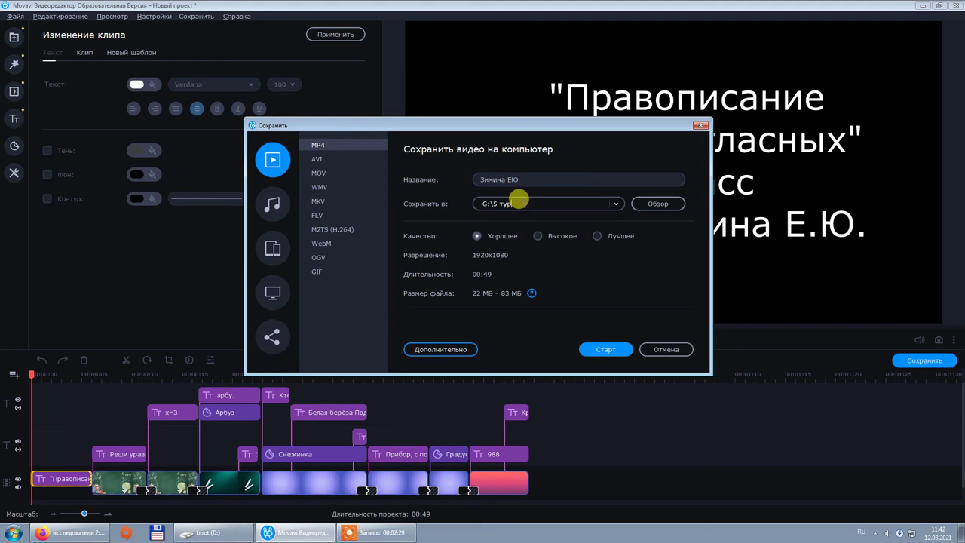
click(607, 351)
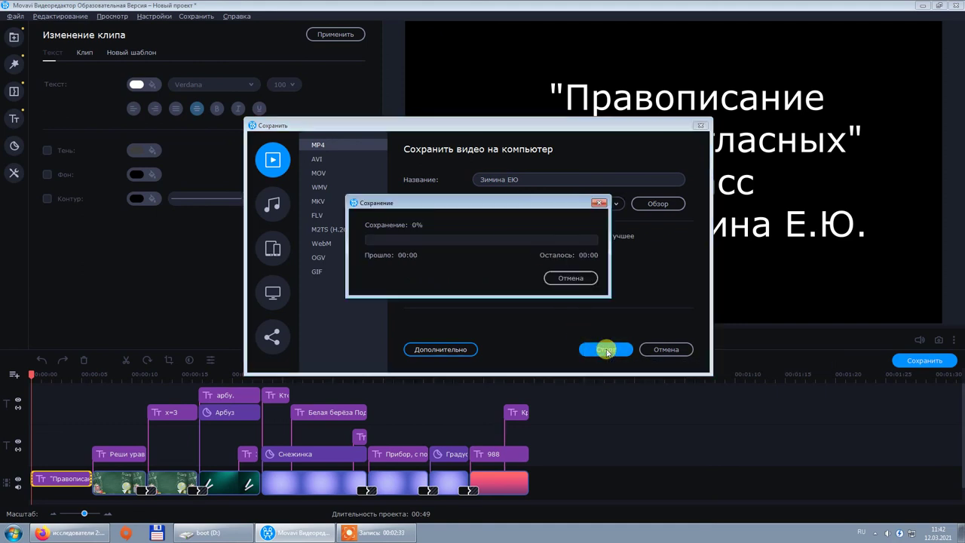